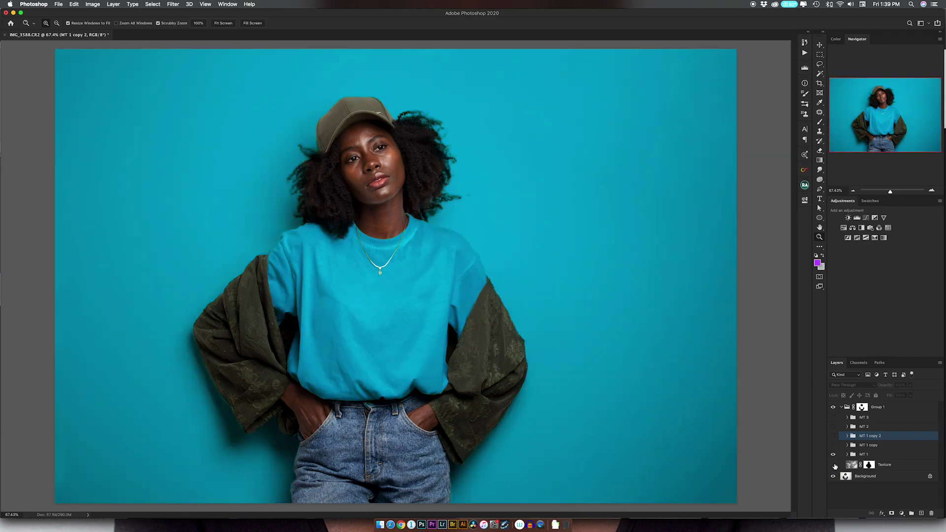
Toggle the Texture layer's visibility to preview the texture image over the portrait.
{"action": "left_click", "coordinate": [833, 465]}
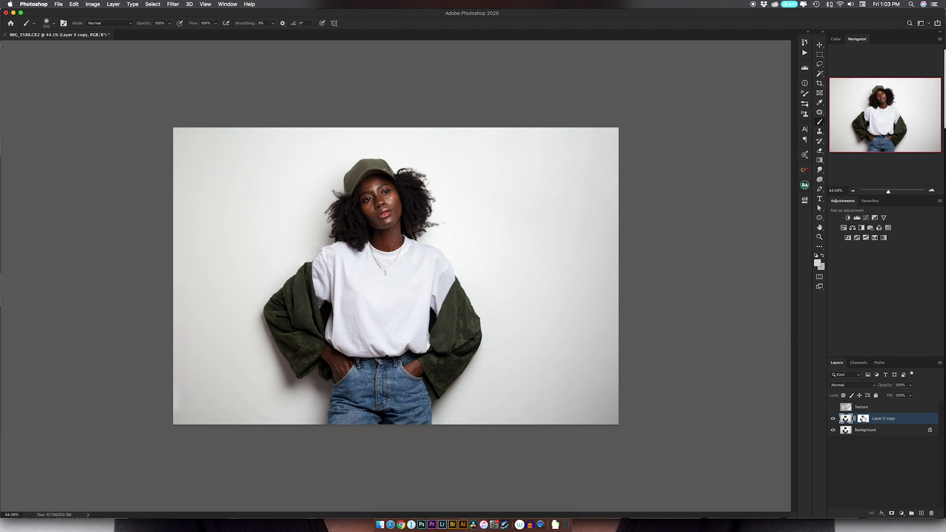
{"action": "left_click", "coordinate": [873, 433]}
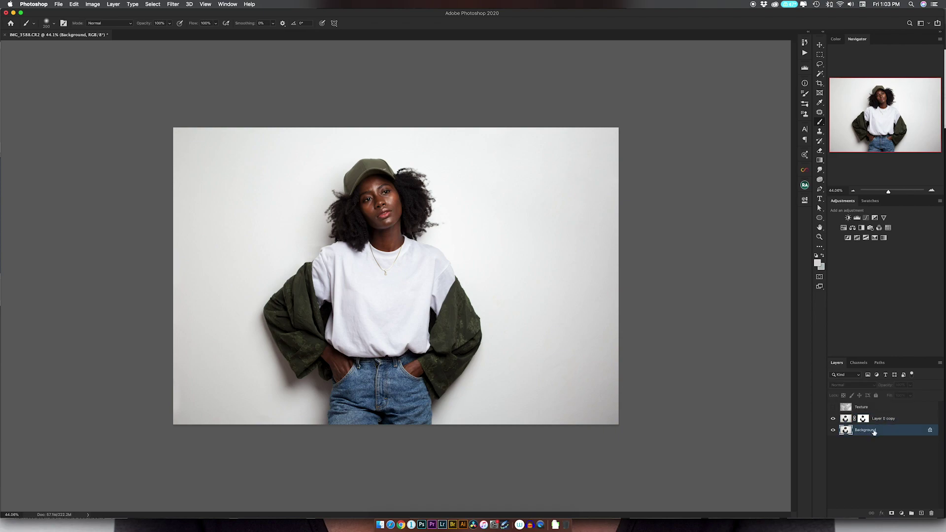
{"action": "left_click", "coordinate": [869, 409]}
{"action": "left_click", "coordinate": [833, 408]}
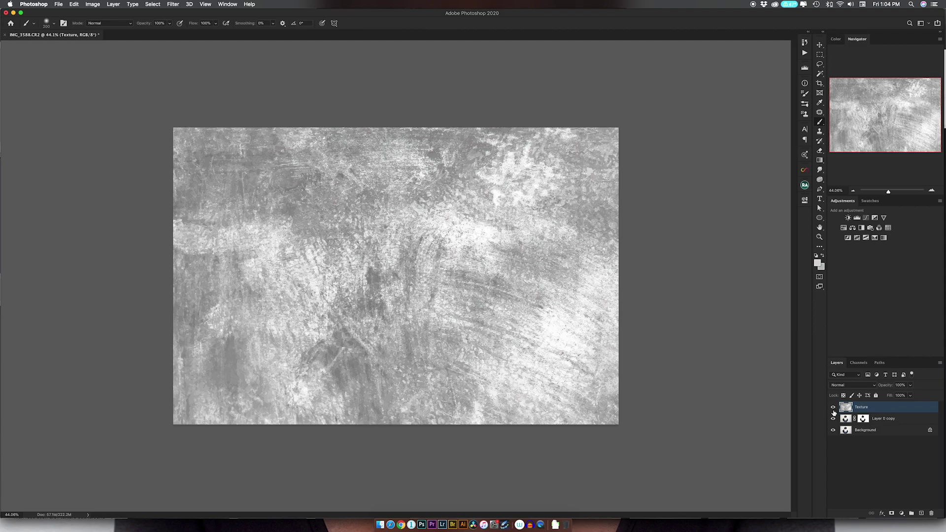
{"action": "left_click", "coordinate": [833, 408]}
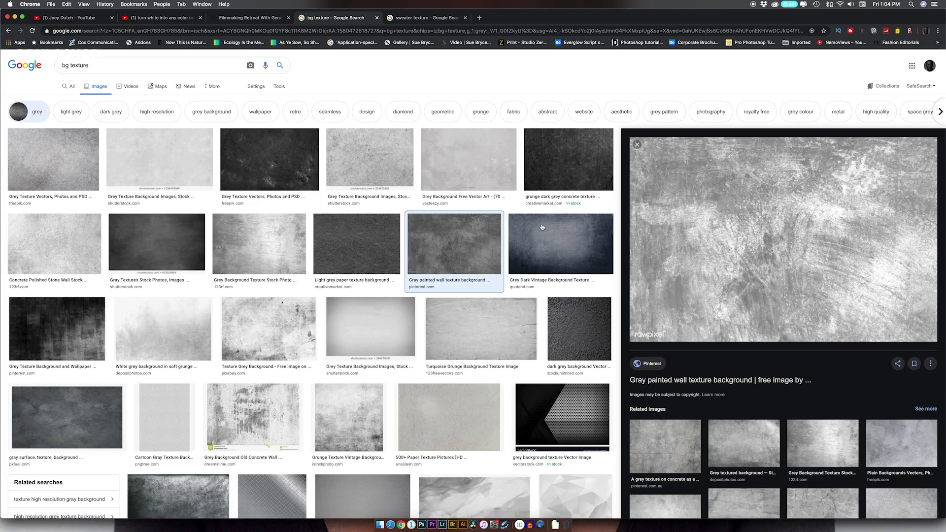
Switch to Photoshop and duplicate the Blue channel after comparing it with the Red and Green channels.
{"action": "key", "text": "super+Tab"}
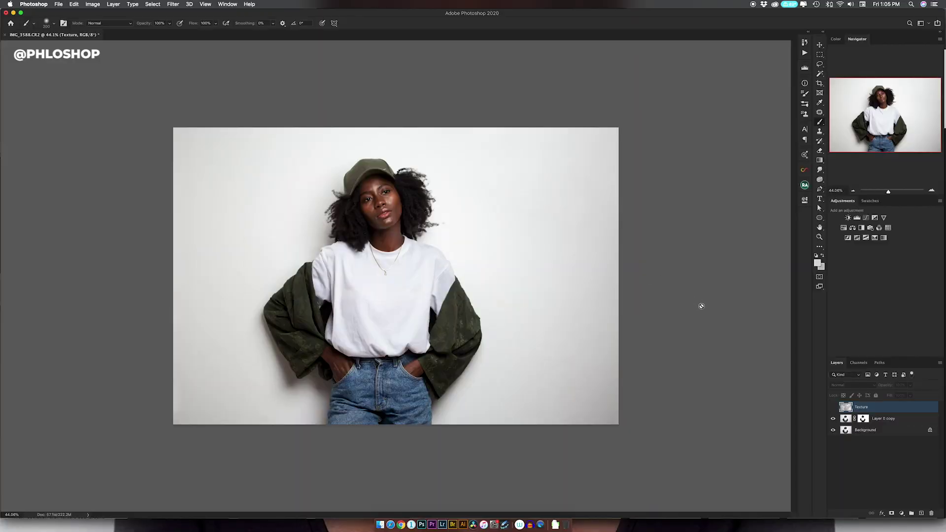
{"action": "left_click", "coordinate": [859, 364]}
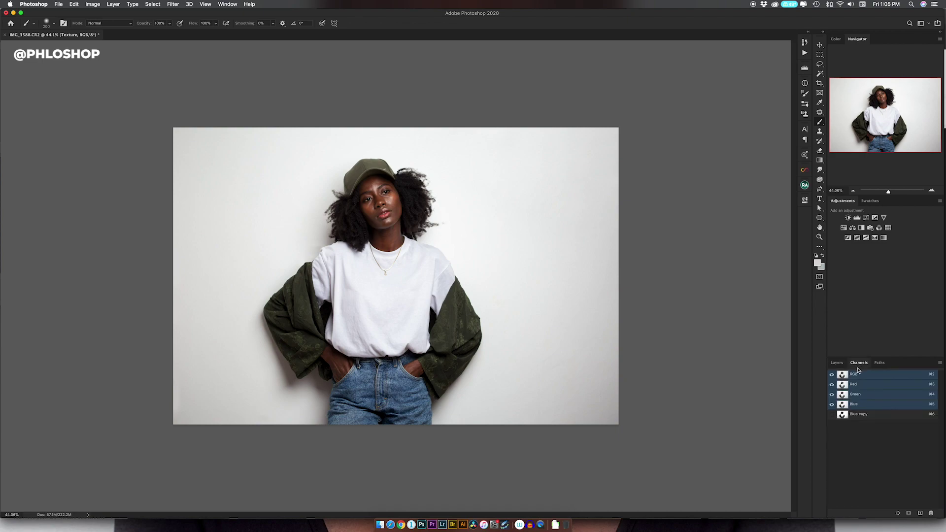
{"action": "left_click", "coordinate": [847, 404]}
{"action": "left_click", "coordinate": [844, 384]}
{"action": "left_click", "coordinate": [844, 394]}
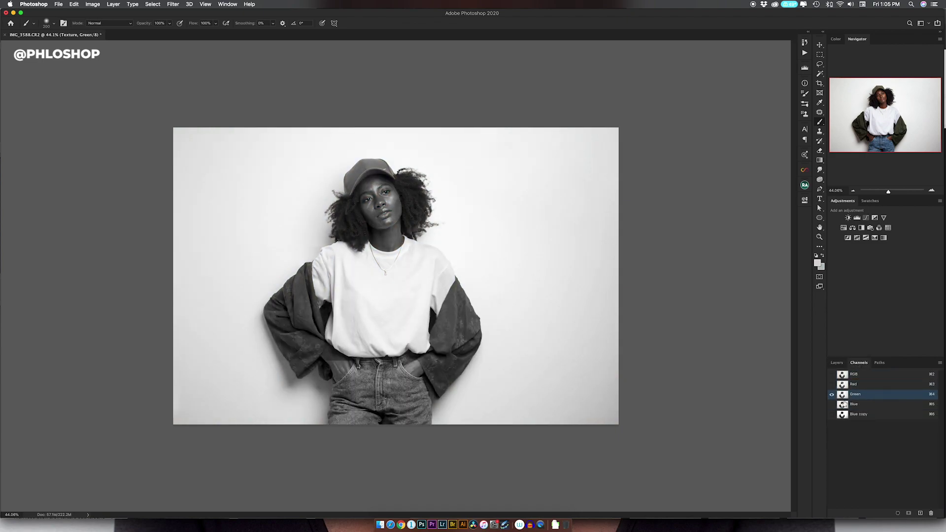
{"action": "left_click", "coordinate": [844, 404]}
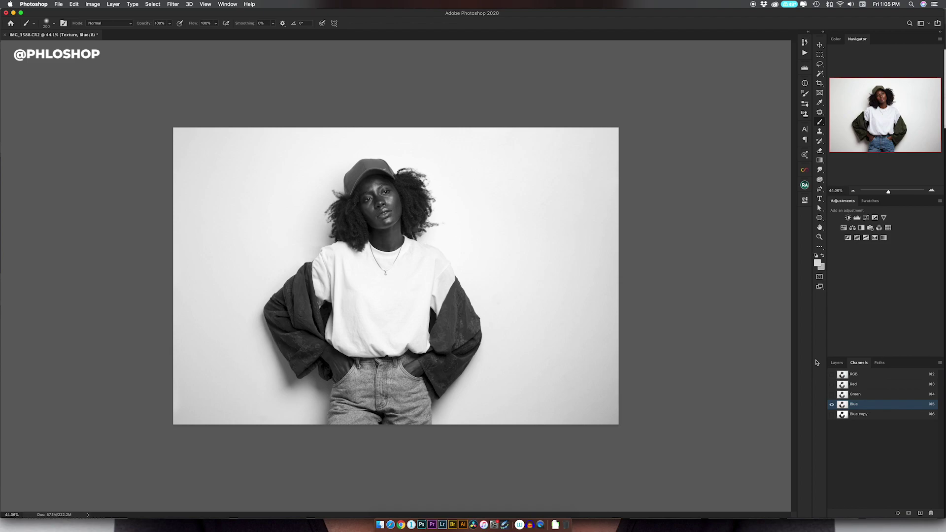
{"action": "left_click_drag", "start_coordinate": [846, 405], "coordinate": [920, 514]}
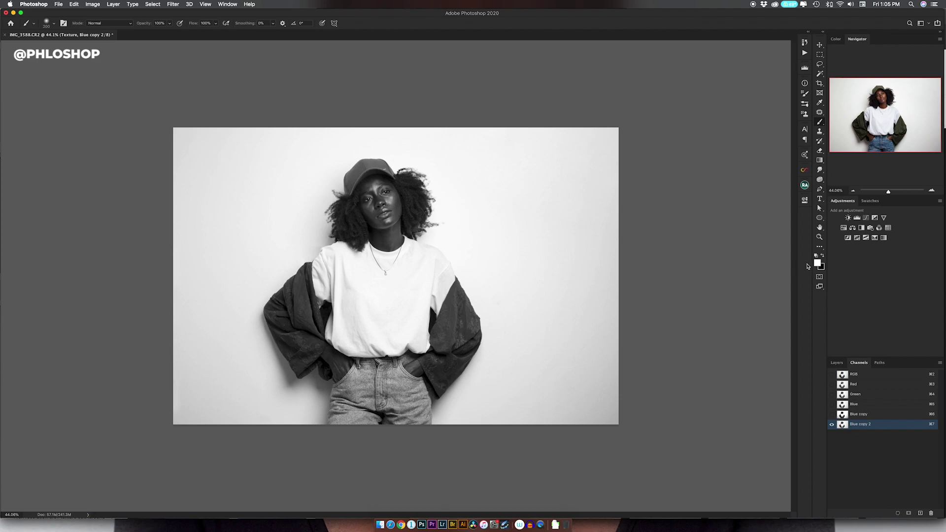
Try increasing the duplicated blue channel's contrast with Levels, using black input 75, midtone 0.75 and white input 205.
{"action": "key", "text": "super+l"}
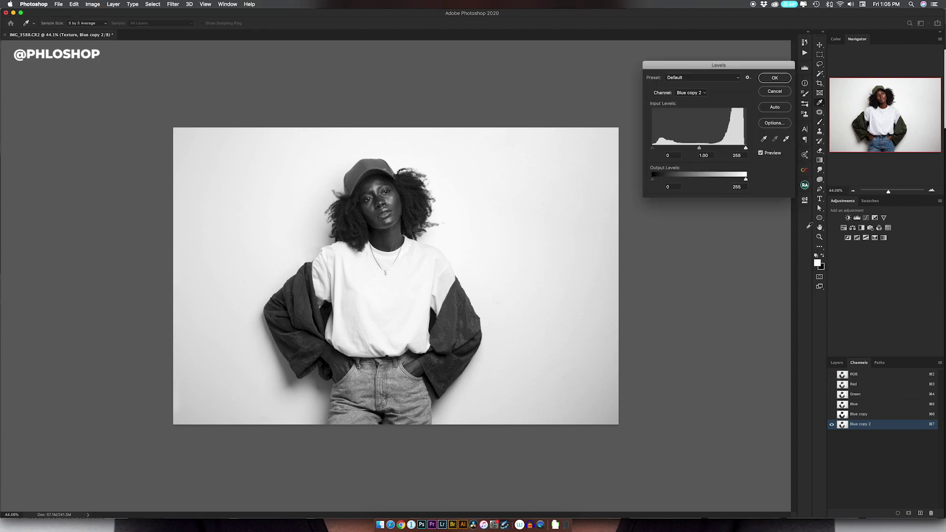
{"action": "left_click_drag", "start_coordinate": [653, 148], "coordinate": [682, 149]}
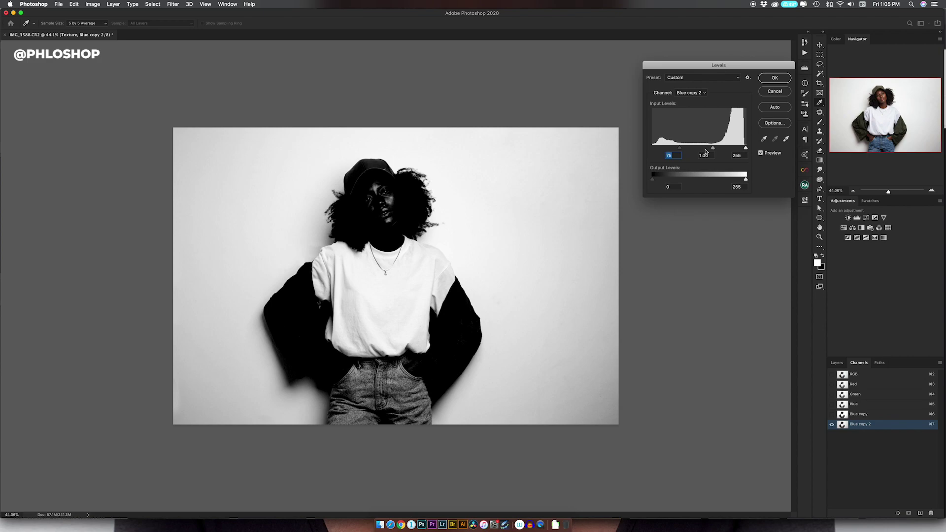
{"action": "left_click_drag", "start_coordinate": [746, 148], "coordinate": [728, 148]}
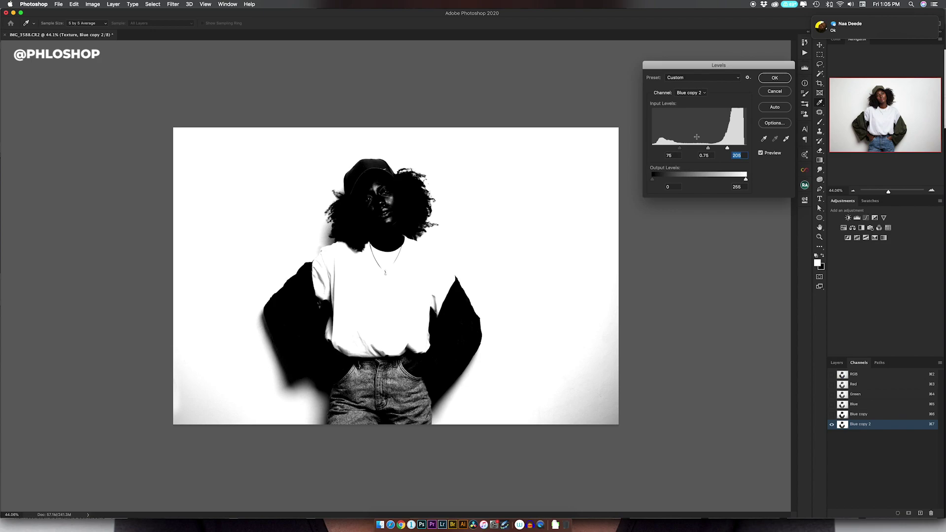
{"action": "left_click", "coordinate": [775, 91]}
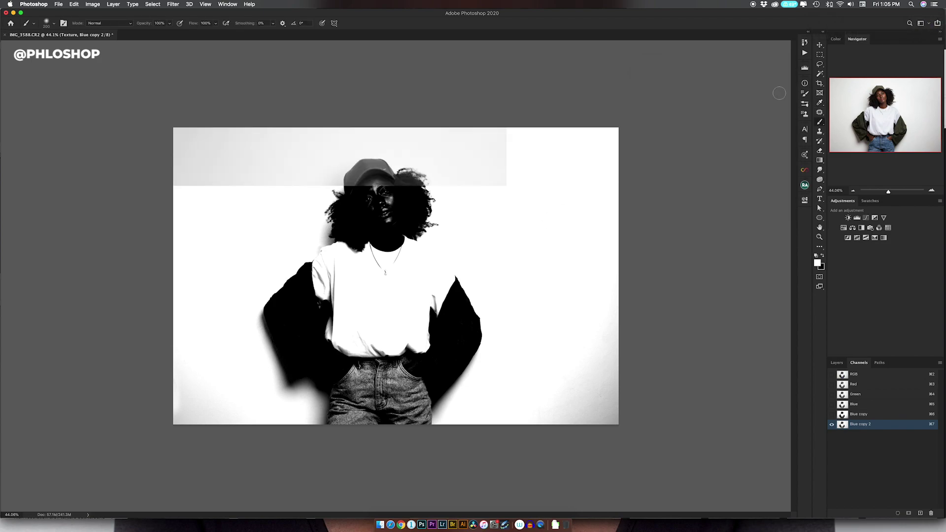
Return to the composite RGB image and examine the layer mask of Layer 0 copy on its own.
{"action": "left_click", "coordinate": [845, 374]}
{"action": "left_click", "coordinate": [840, 364]}
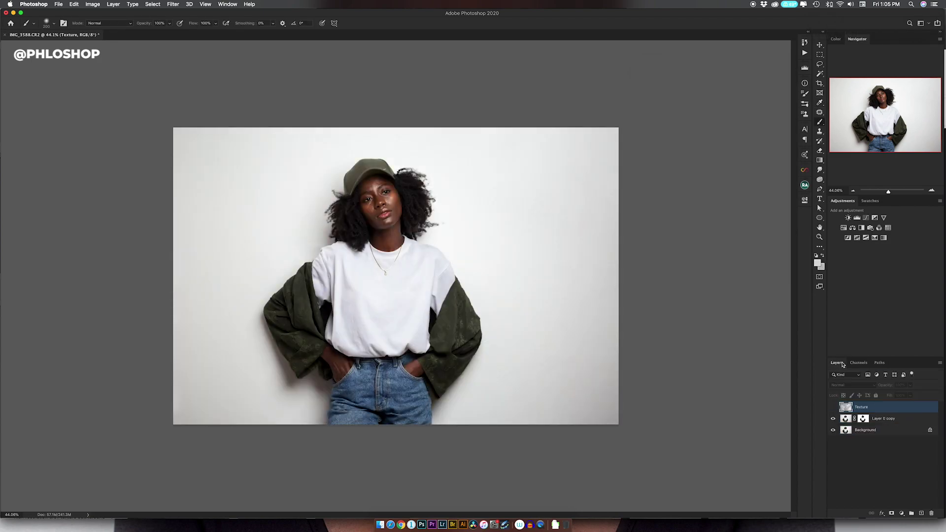
{"action": "left_click", "coordinate": [862, 418]}
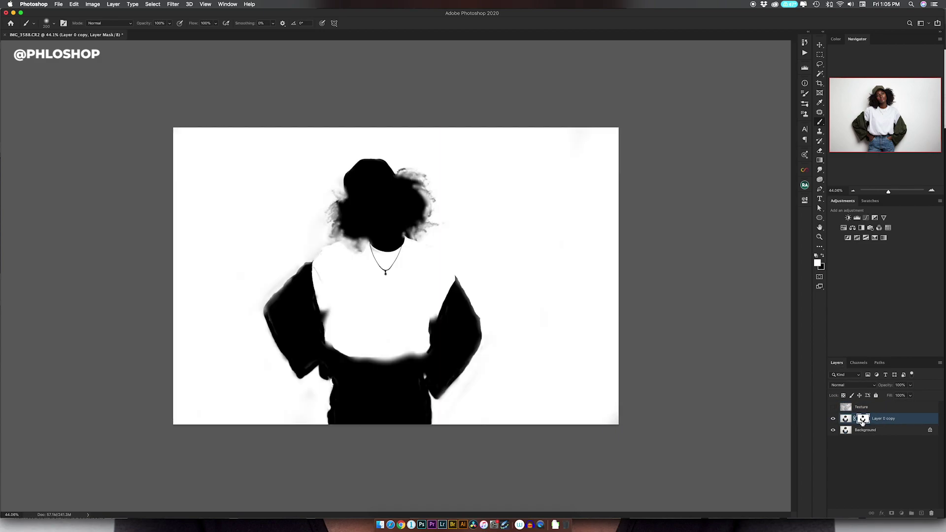
{"action": "left_click", "coordinate": [862, 420], "text": "alt"}
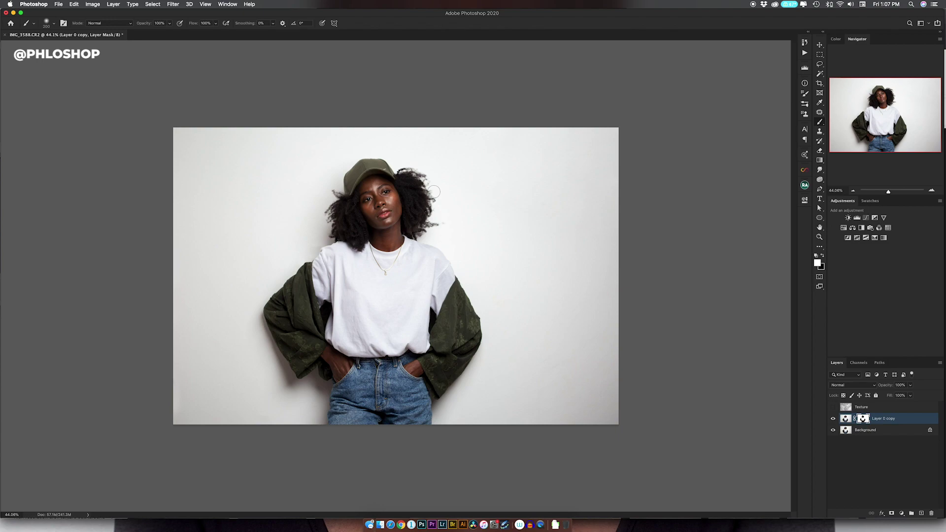
Add a Hue/Saturation adjustment with hue -133 and saturation +73, limited by a copy of Layer 0 copy's mask.
{"action": "left_click", "coordinate": [844, 229]}
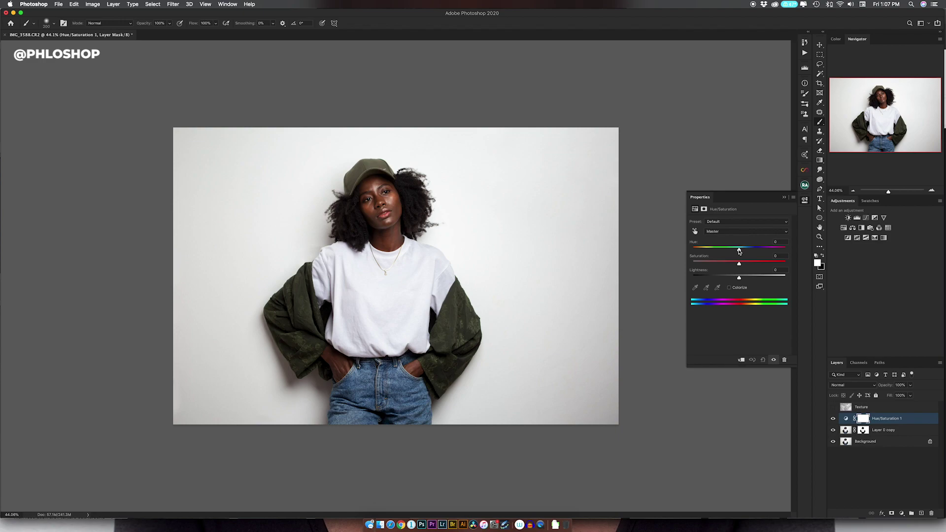
{"action": "left_click_drag", "start_coordinate": [740, 250], "coordinate": [774, 264]}
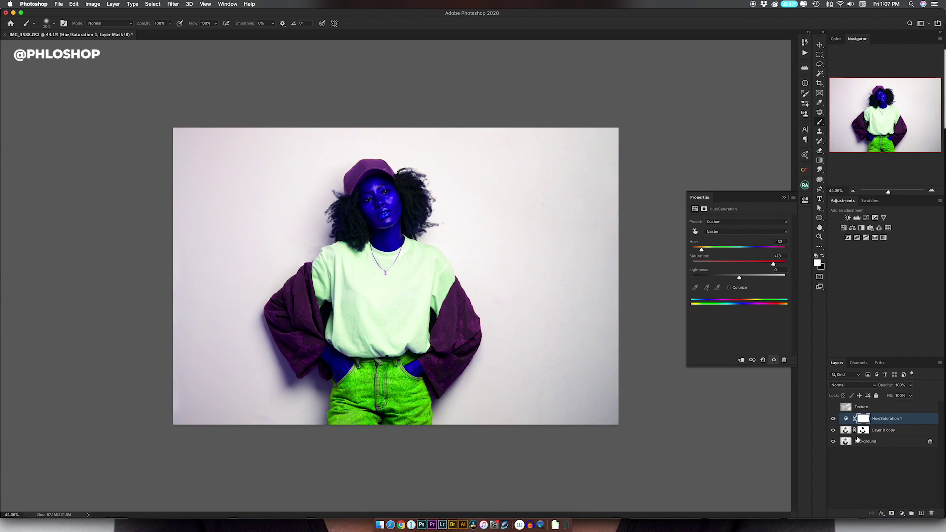
{"action": "left_click_drag", "start_coordinate": [862, 432], "coordinate": [865, 421]}
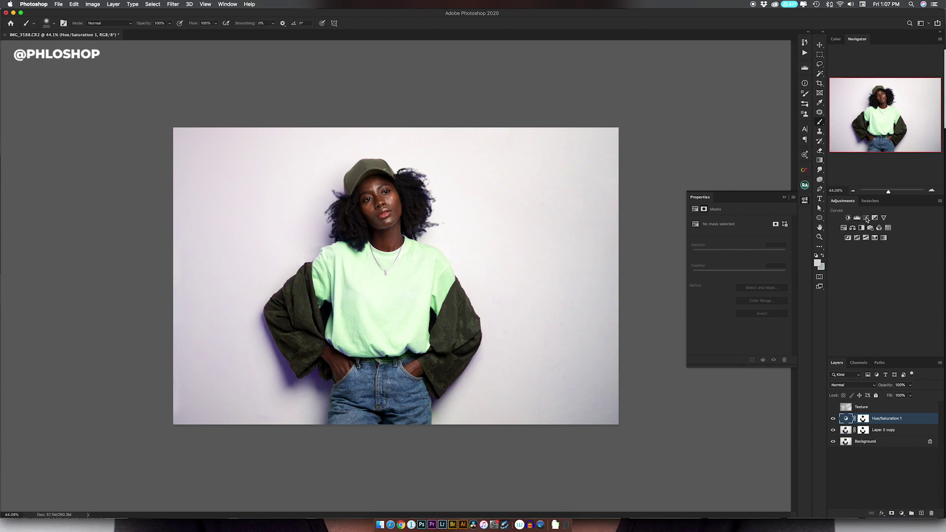
Add a Curves adjustment with a steep S-shaped curve, limited by a copy of the same shirt-and-background mask.
{"action": "left_click", "coordinate": [866, 218]}
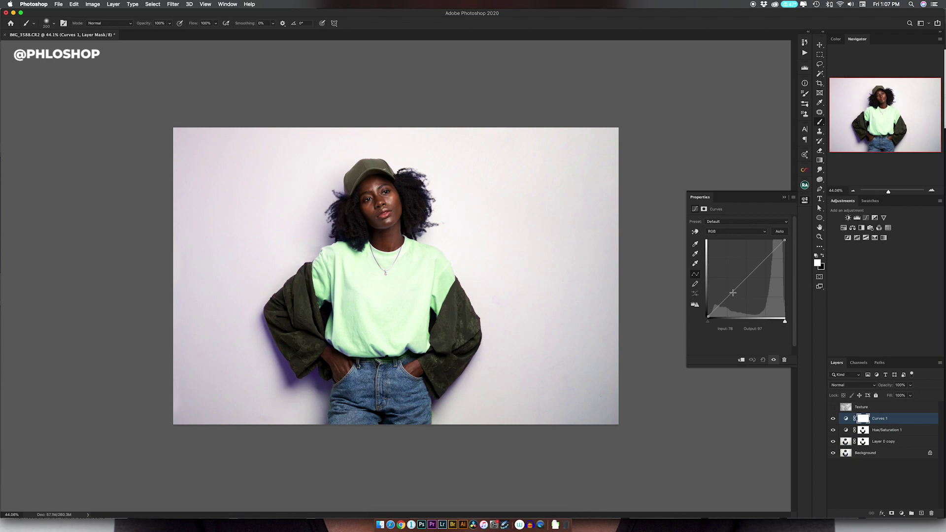
{"action": "left_click_drag", "start_coordinate": [728, 299], "coordinate": [734, 315]}
{"action": "left_click_drag", "start_coordinate": [766, 276], "coordinate": [756, 254]}
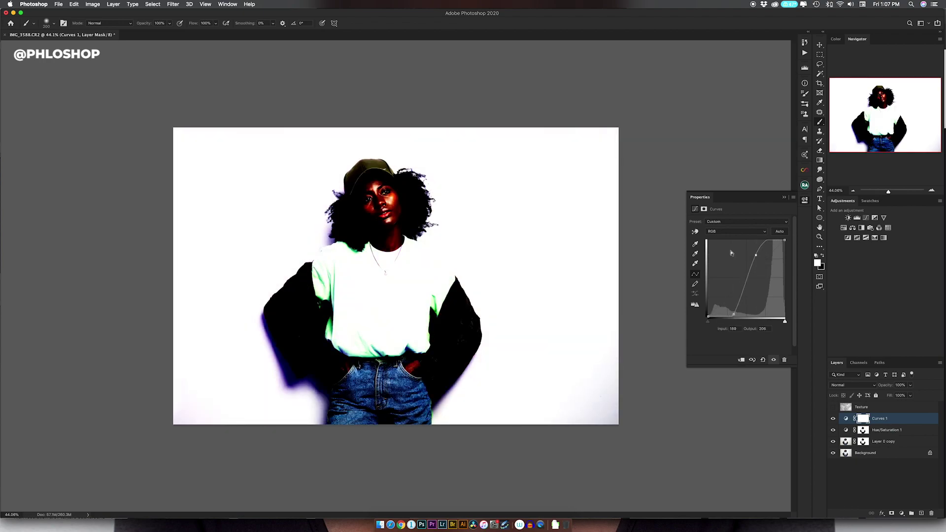
{"action": "mouse_move", "coordinate": [874, 420]}
{"action": "left_mouse_down"}
{"action": "mouse_move", "coordinate": [864, 432]}
{"action": "mouse_move", "coordinate": [863, 418]}
{"action": "left_mouse_up"}
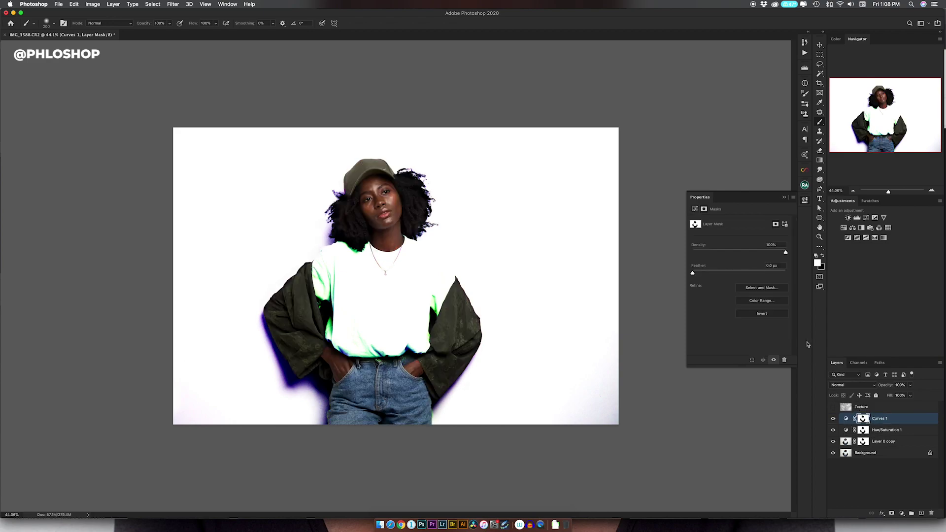
Delete the Curves and Hue/Saturation adjustment layers.
{"action": "left_click", "coordinate": [896, 430], "text": "shift"}
{"action": "key", "text": "Delete"}
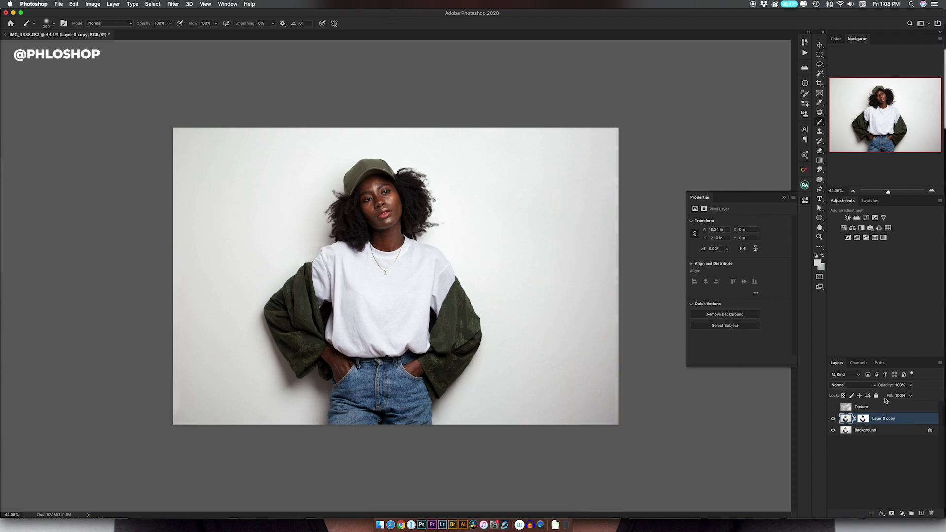
Create a new layer group above the Texture layer.
{"action": "left_click", "coordinate": [880, 407]}
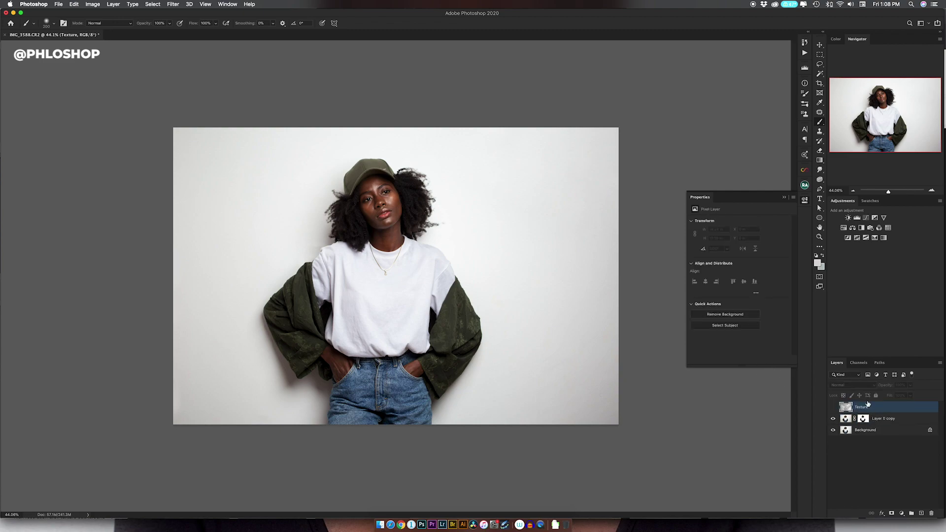
{"action": "left_click", "coordinate": [912, 514]}
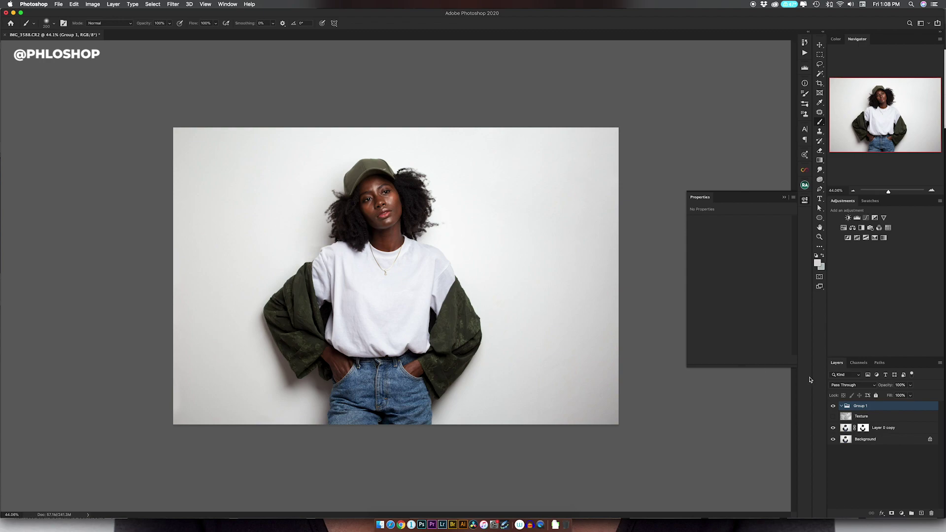
Try moving Layer 0 copy's mask onto the new group, and undo the move.
{"action": "left_click", "coordinate": [864, 430]}
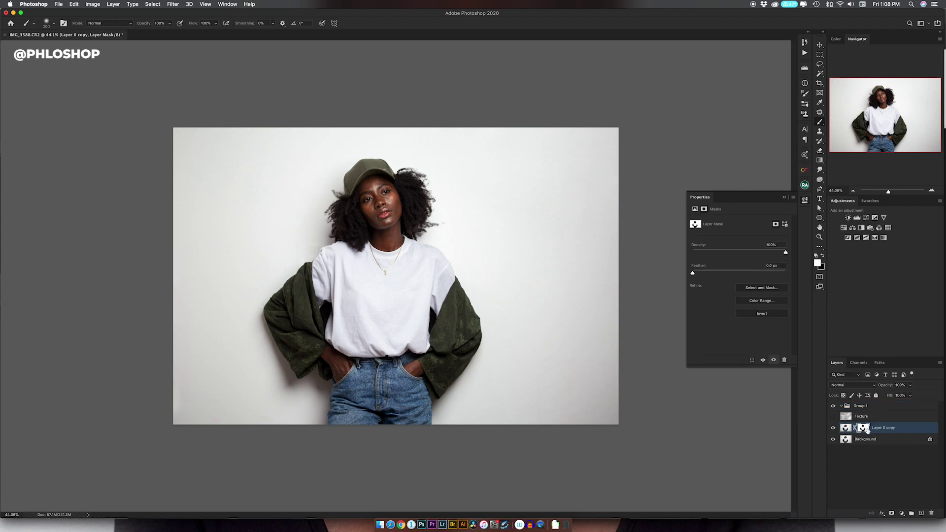
{"action": "left_click_drag", "start_coordinate": [864, 429], "coordinate": [861, 408]}
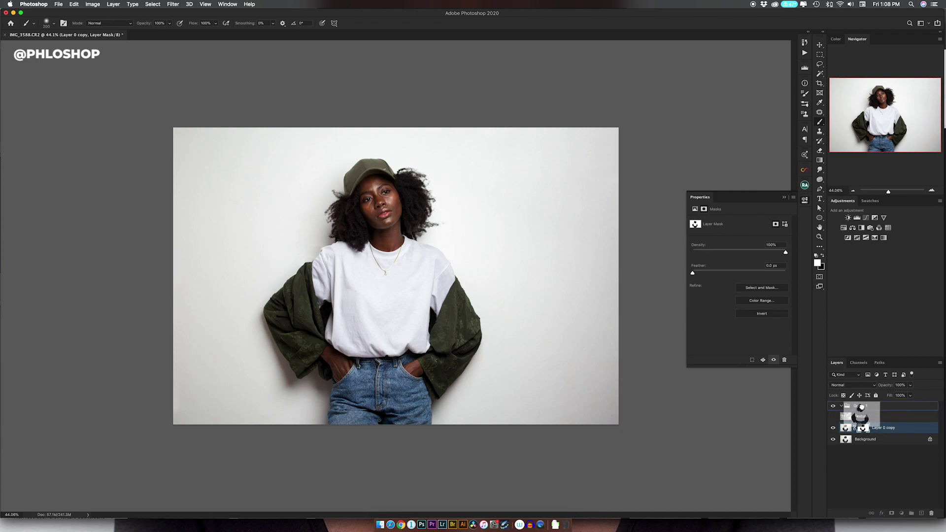
{"action": "left_click_drag", "start_coordinate": [861, 407], "coordinate": [864, 408]}
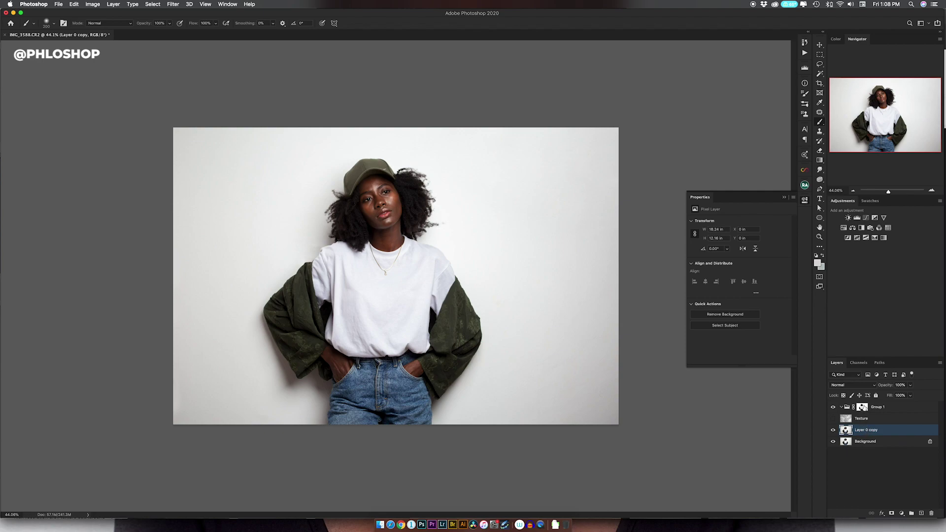
{"action": "key", "text": "super+z"}
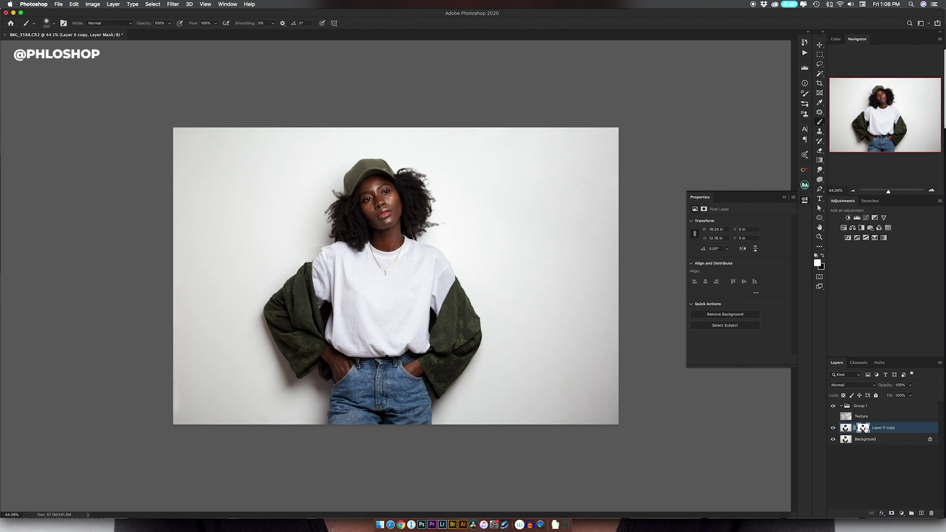
Copy Layer 0 copy's mask onto Group 1 and delete Layer 0 copy.
{"action": "left_click_drag", "start_coordinate": [863, 428], "coordinate": [861, 409]}
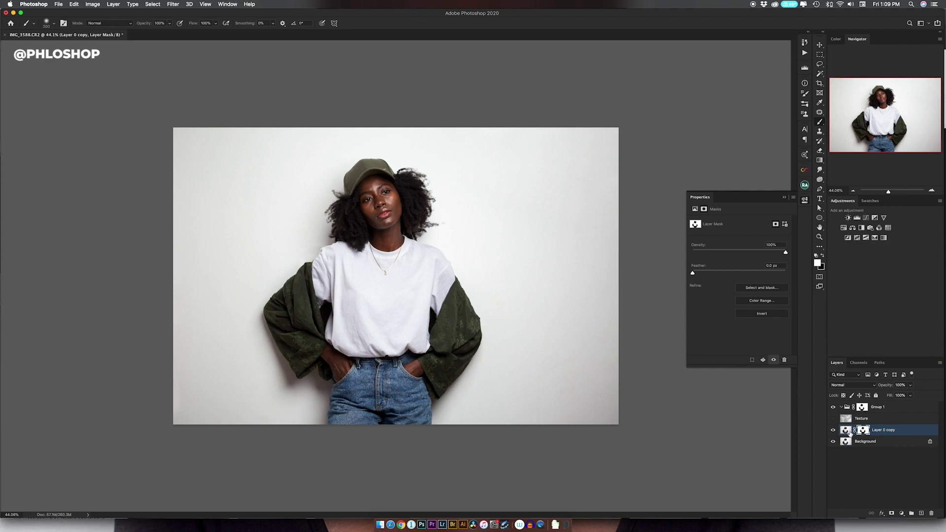
{"action": "key", "text": "super+z"}
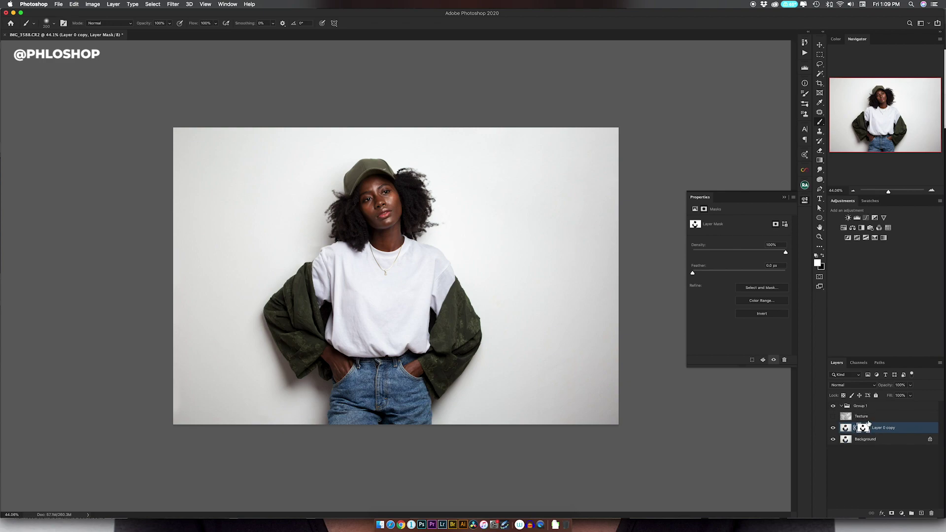
{"action": "left_click_drag", "start_coordinate": [863, 428], "coordinate": [931, 514]}
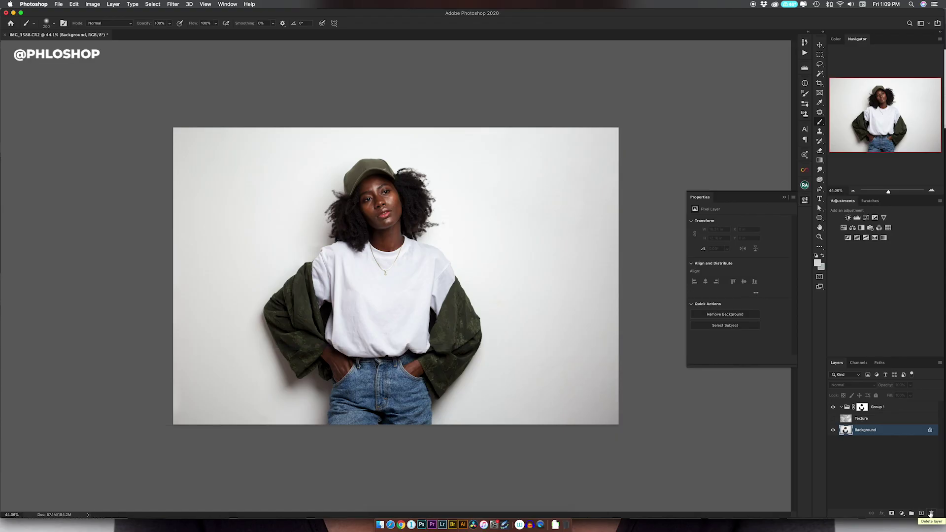
Add an orange Solid Color fill layer (#d58d1f) inside Group 1 and set its blend mode to Multiply.
{"action": "left_click", "coordinate": [880, 409]}
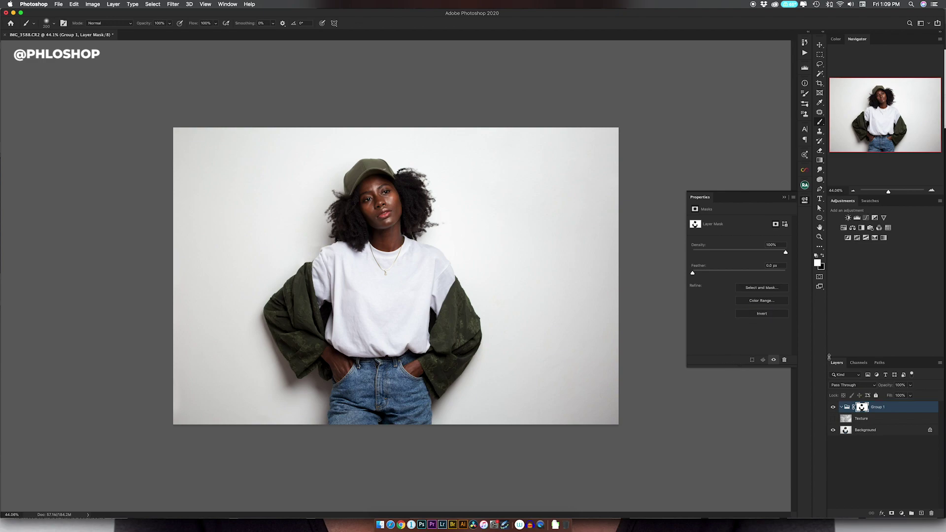
{"action": "left_click", "coordinate": [902, 514]}
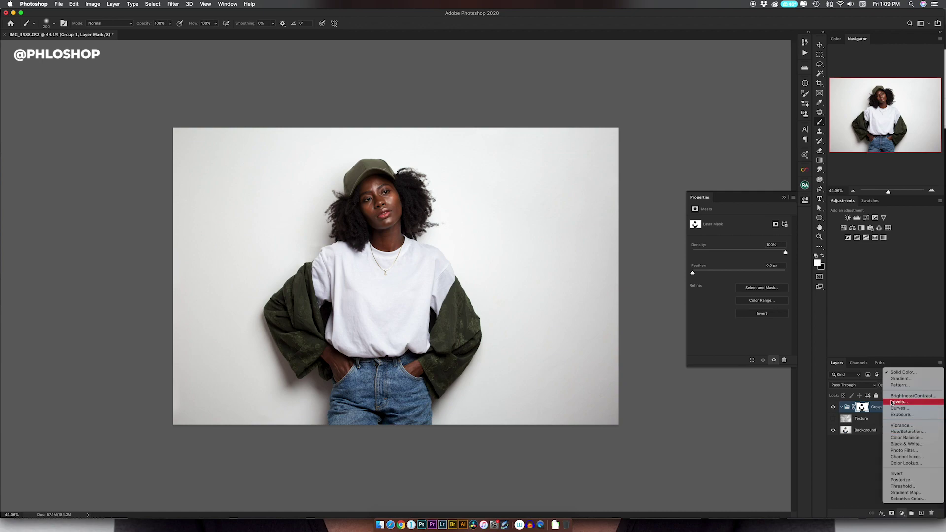
{"action": "left_click", "coordinate": [895, 375]}
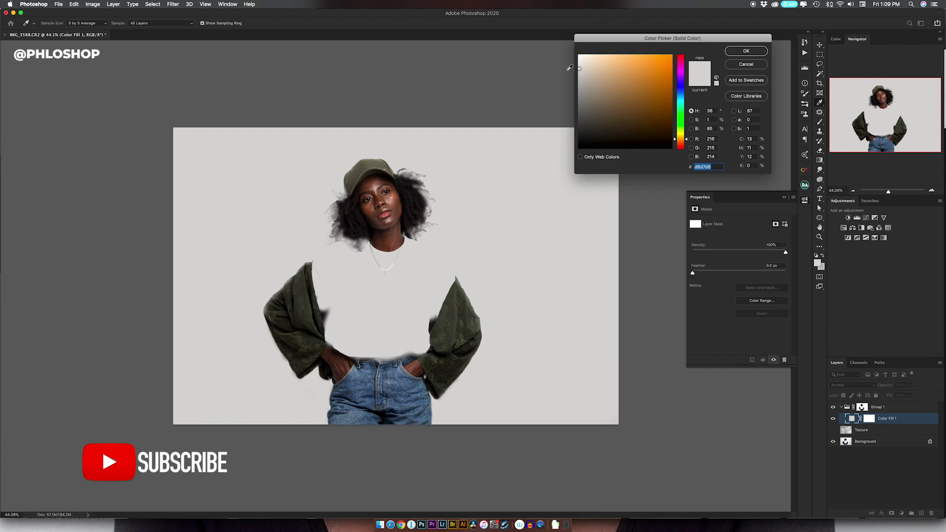
{"action": "left_click", "coordinate": [658, 70]}
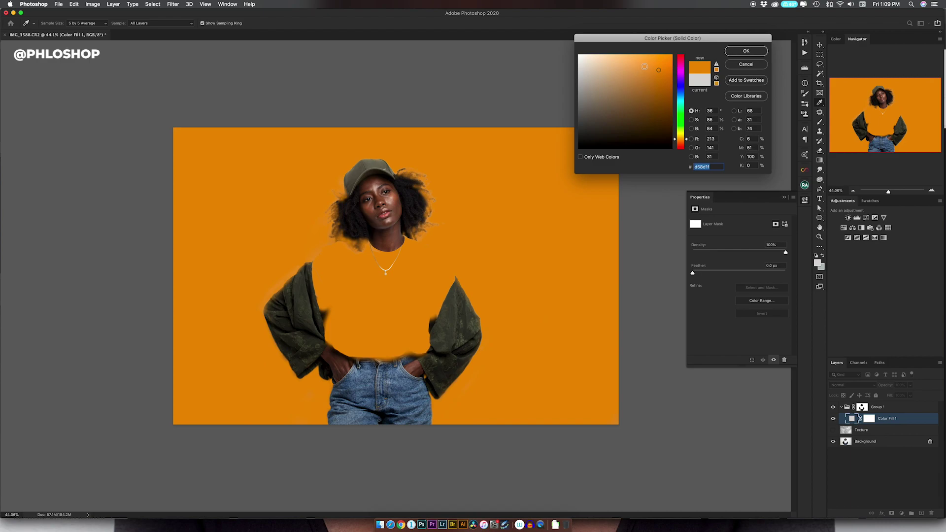
{"action": "left_click", "coordinate": [746, 51]}
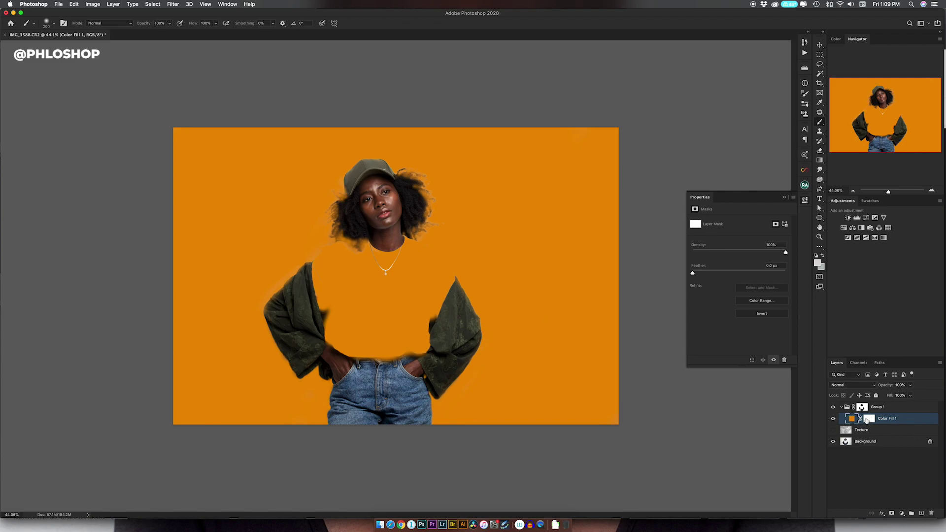
{"action": "left_click", "coordinate": [844, 386]}
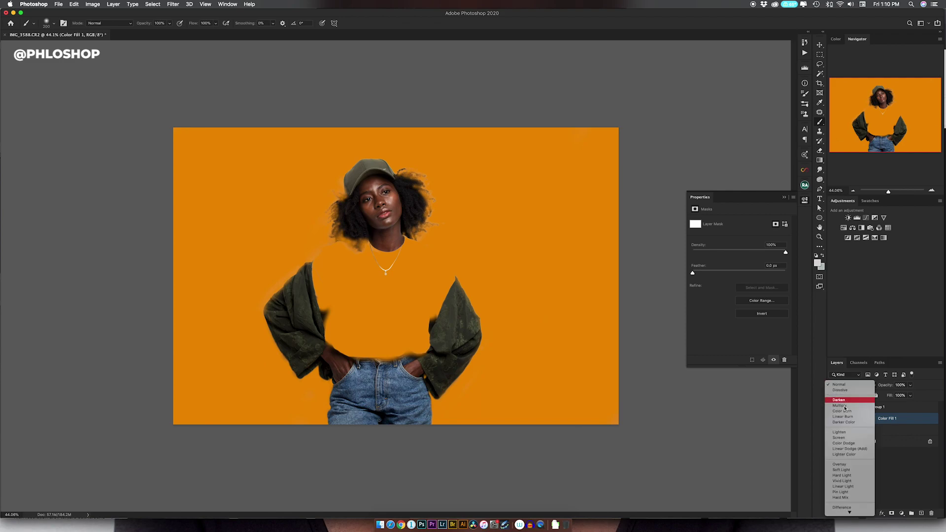
{"action": "left_click", "coordinate": [840, 405]}
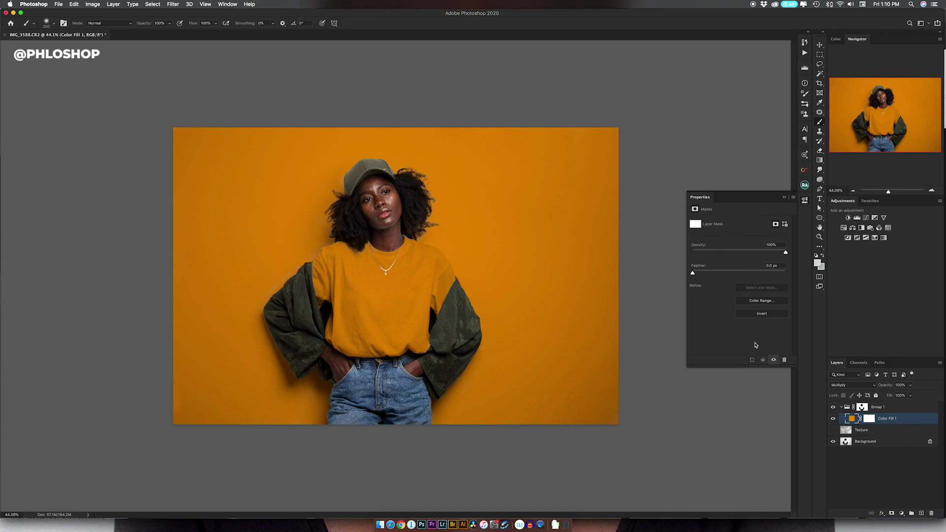
Examine Group 1's layer mask on its own, return to the image, and select the Color Fill 1 layer.
{"action": "left_click", "coordinate": [862, 408]}
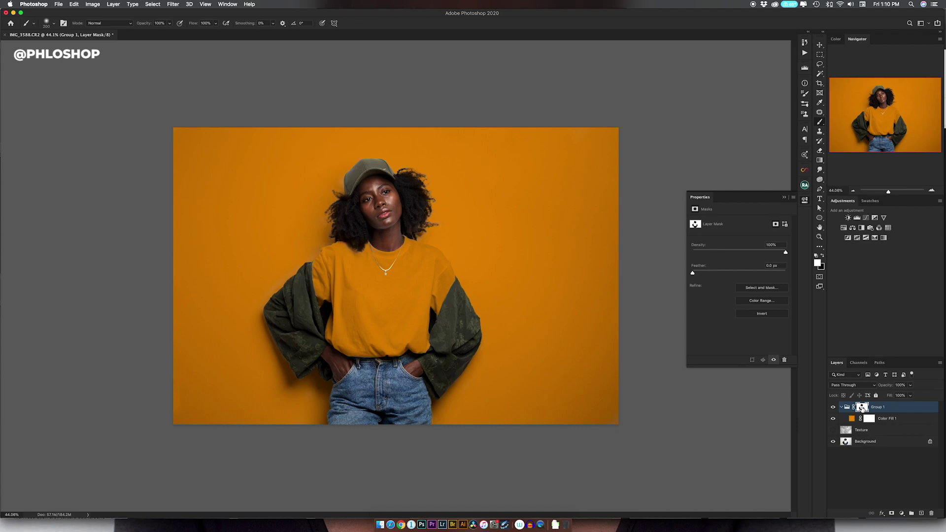
{"action": "left_click", "coordinate": [862, 408], "text": "alt"}
{"action": "left_click", "coordinate": [860, 408], "text": "alt"}
{"action": "left_click", "coordinate": [852, 419]}
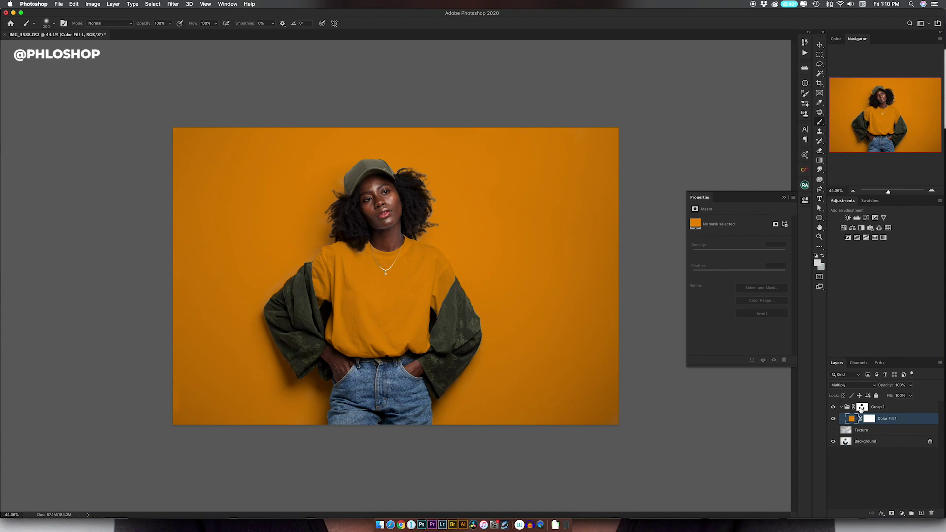
{"action": "left_click", "coordinate": [863, 408]}
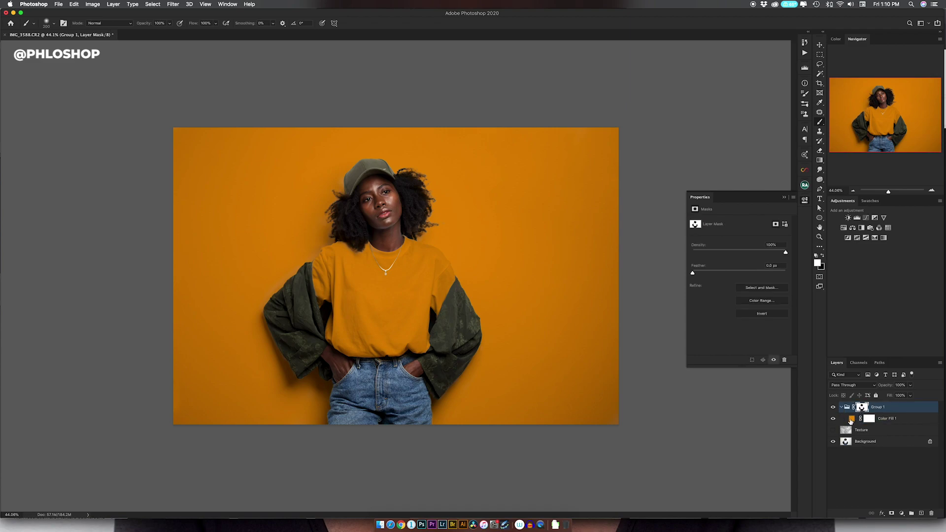
{"action": "left_click", "coordinate": [852, 420]}
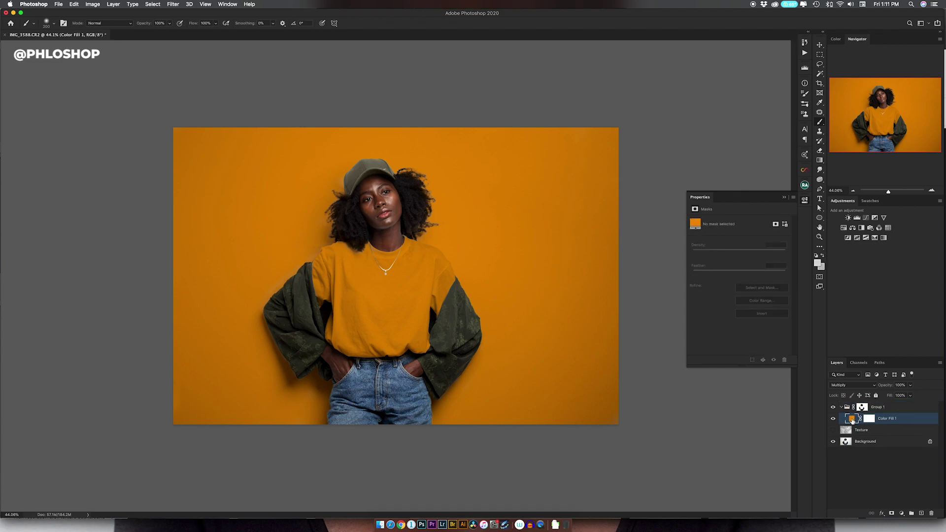
Try dark brown, peach, turquoise, light green and dark green as the color of Color Fill 1.
{"action": "double_click", "coordinate": [852, 419]}
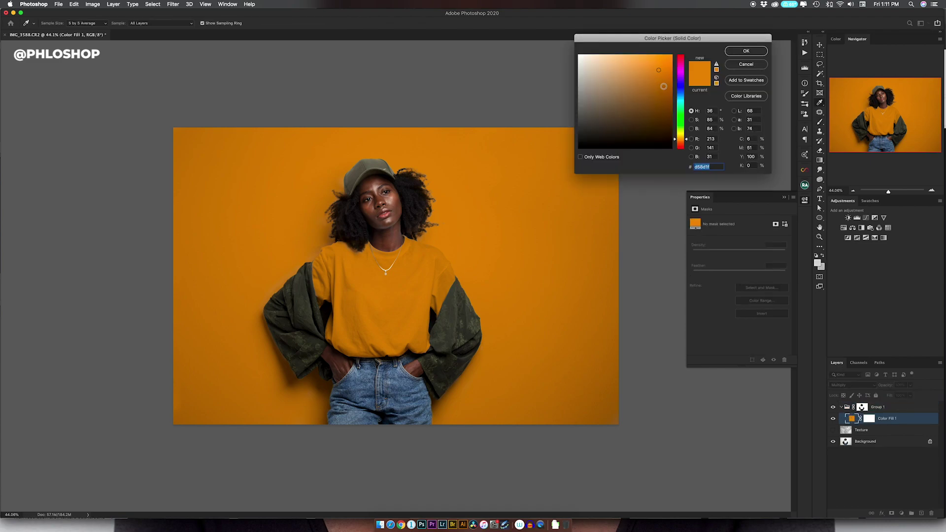
{"action": "left_click", "coordinate": [669, 123]}
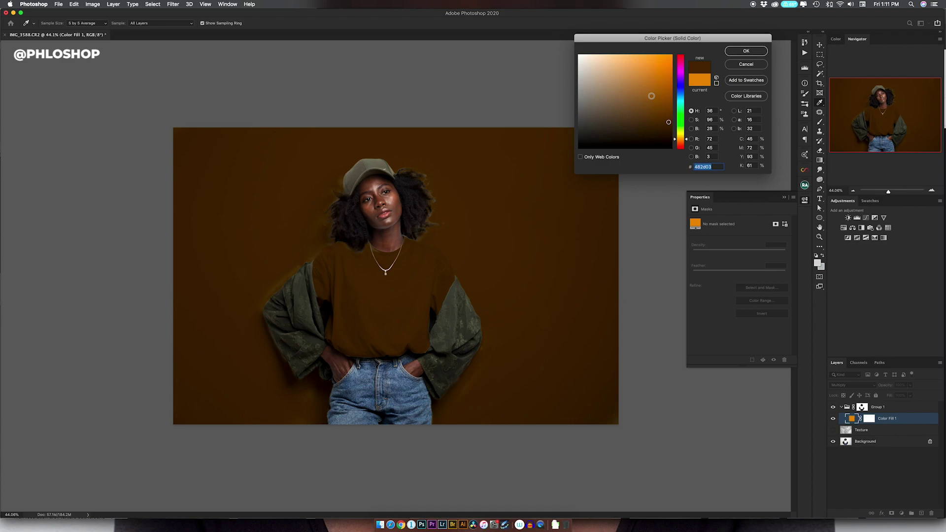
{"action": "left_click", "coordinate": [622, 57]}
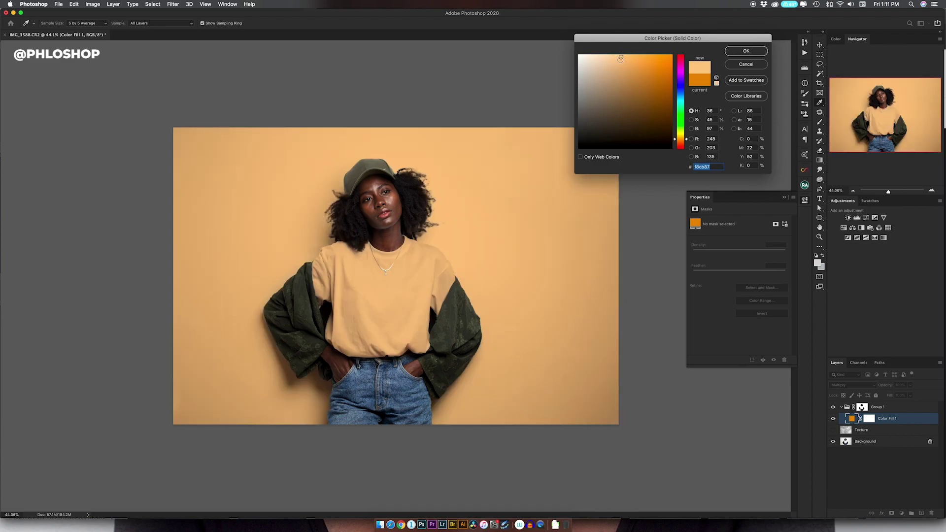
{"action": "left_click", "coordinate": [682, 103]}
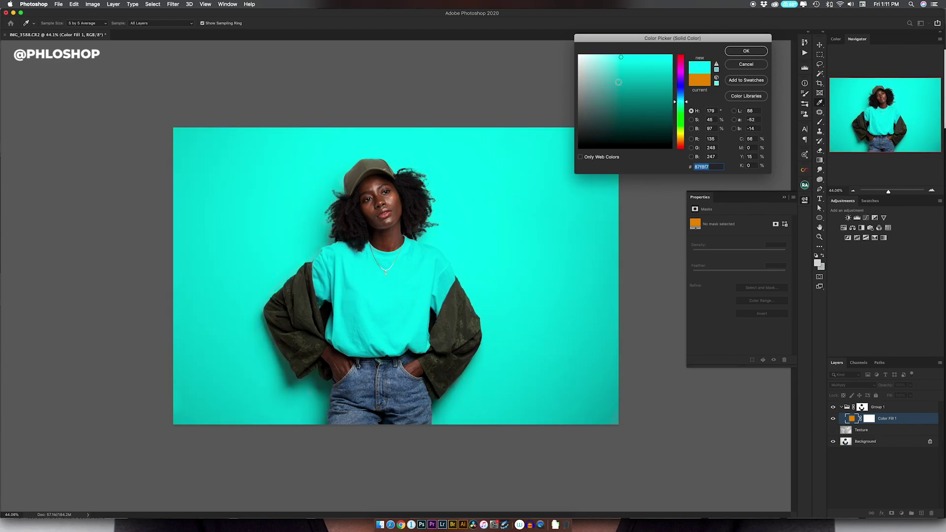
{"action": "left_click", "coordinate": [683, 122]}
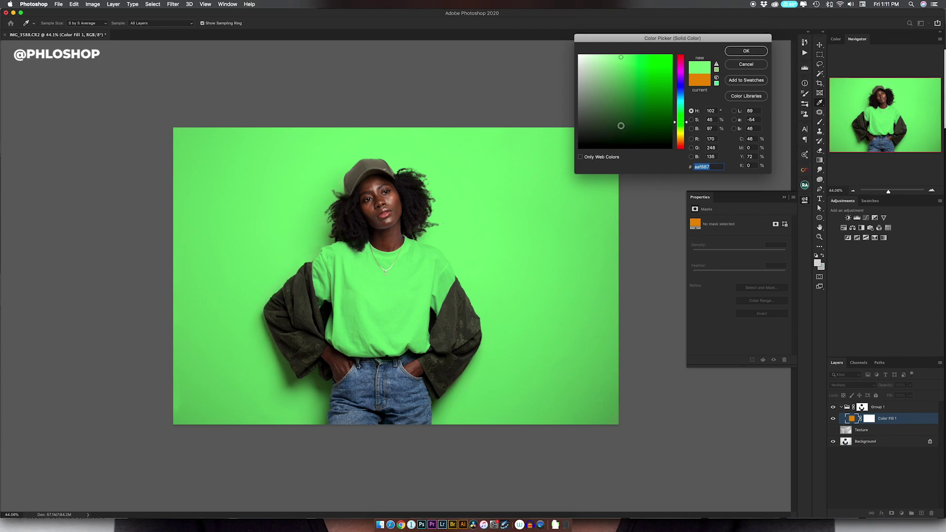
{"action": "left_click", "coordinate": [621, 126]}
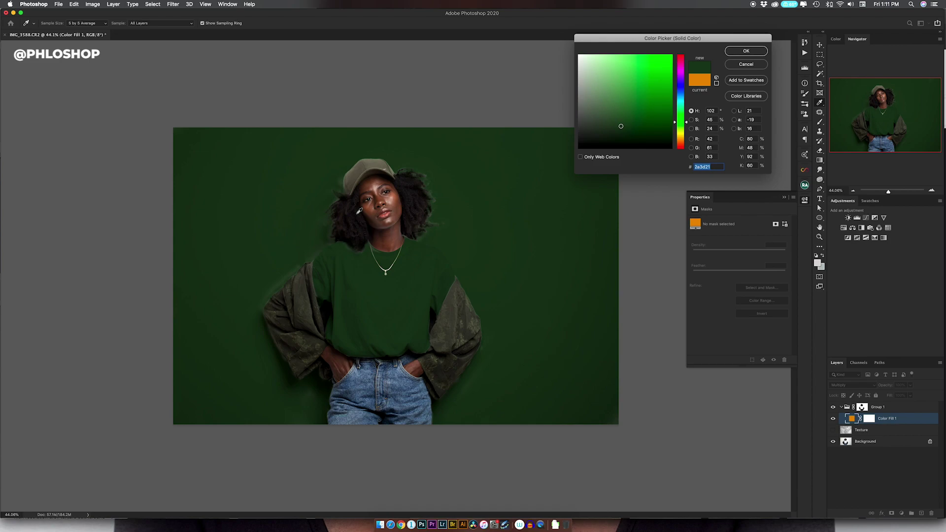
{"action": "left_click", "coordinate": [619, 58]}
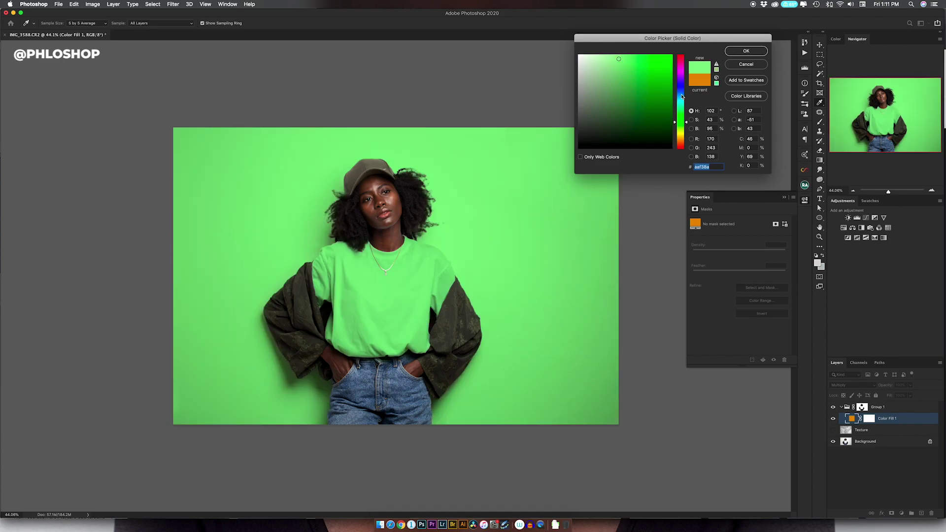
Set Color Fill 1 to magenta (#f959ff) and compare the photo with the fill hidden and shown.
{"action": "left_click", "coordinate": [680, 71]}
{"action": "left_click", "coordinate": [630, 54]}
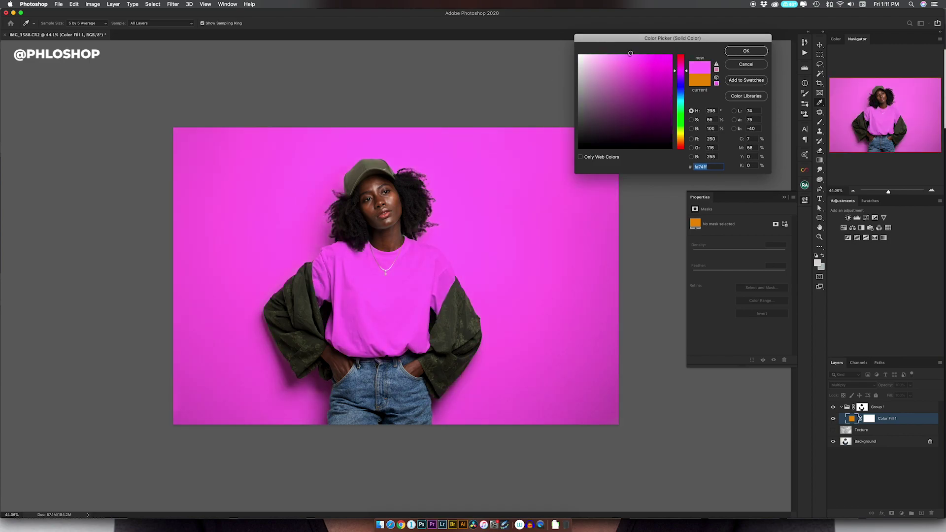
{"action": "left_click_drag", "start_coordinate": [632, 53], "coordinate": [640, 52]}
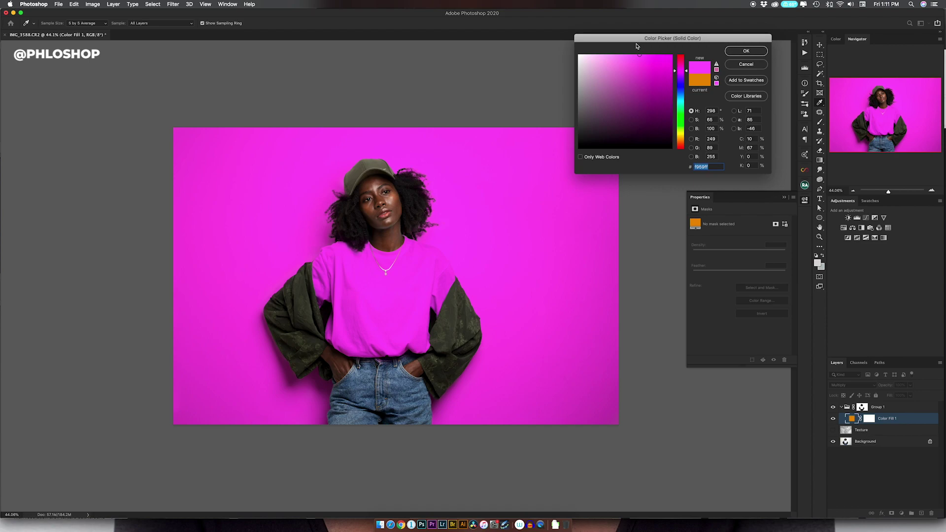
{"action": "left_click", "coordinate": [746, 50]}
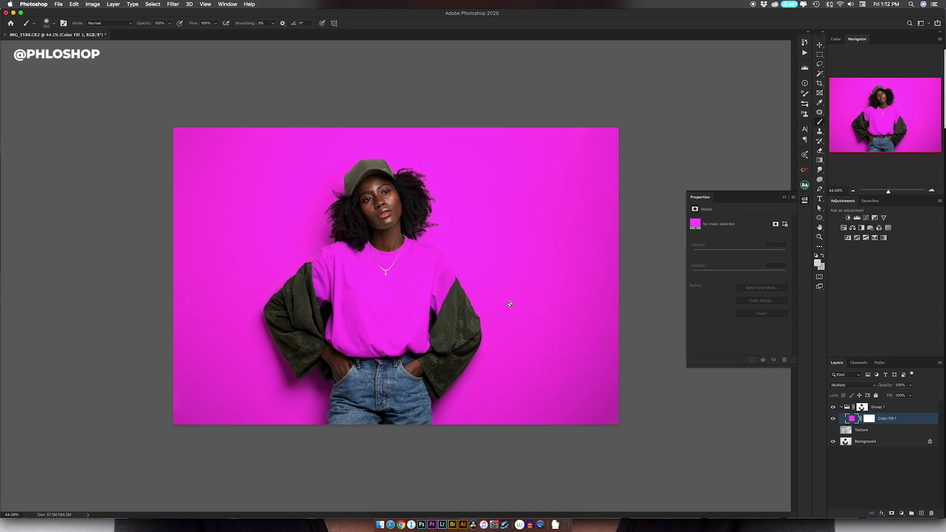
{"action": "left_click", "coordinate": [834, 419]}
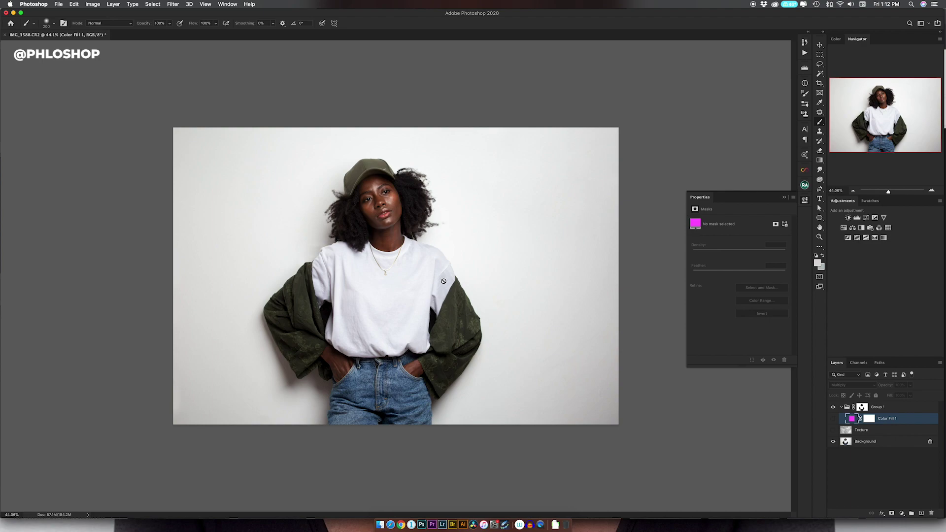
{"action": "left_click", "coordinate": [833, 418]}
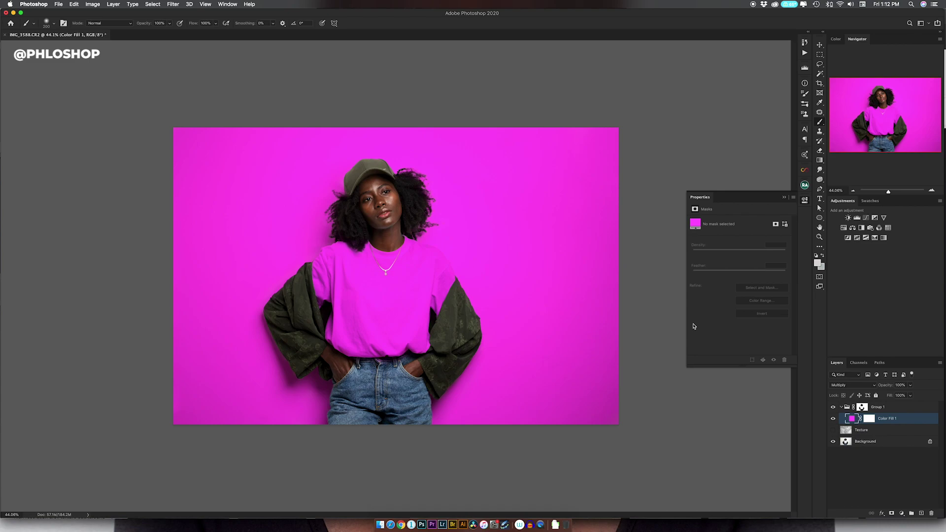
Add a Curves adjustment named "darken" above Color Fill 1, bend it down at input 70 to output 42, and compare before and after.
{"action": "left_click", "coordinate": [866, 221]}
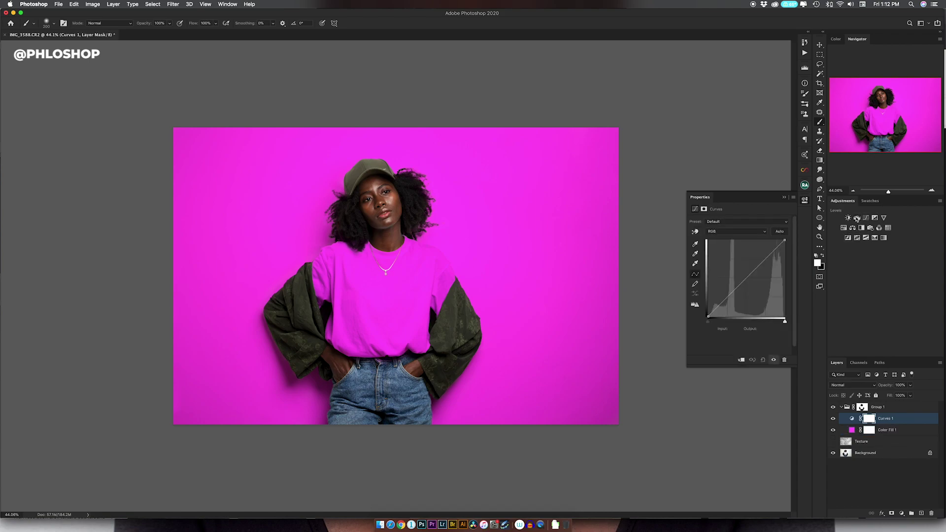
{"action": "double_click", "coordinate": [882, 418]}
{"action": "type", "text": "darken"}
{"action": "key", "text": "Return"}
{"action": "left_click_drag", "start_coordinate": [728, 297], "coordinate": [728, 307]}
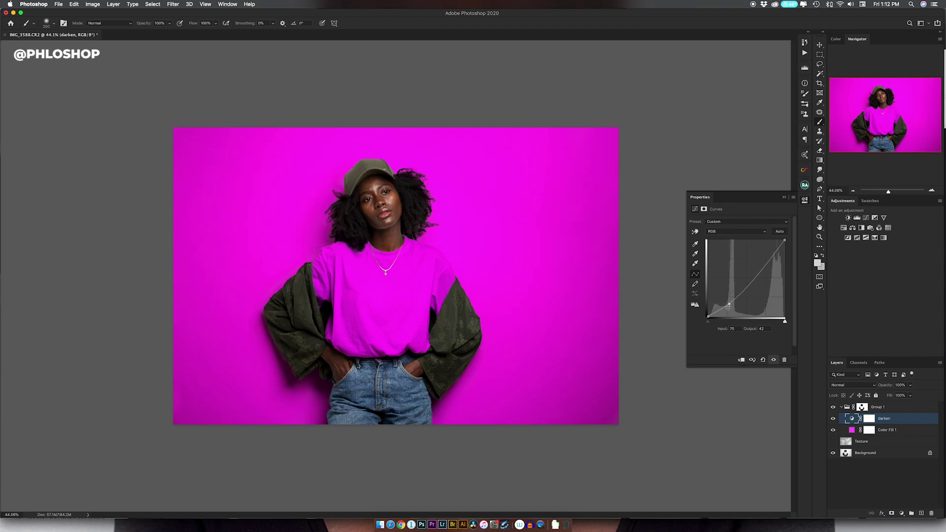
{"action": "left_click", "coordinate": [833, 420]}
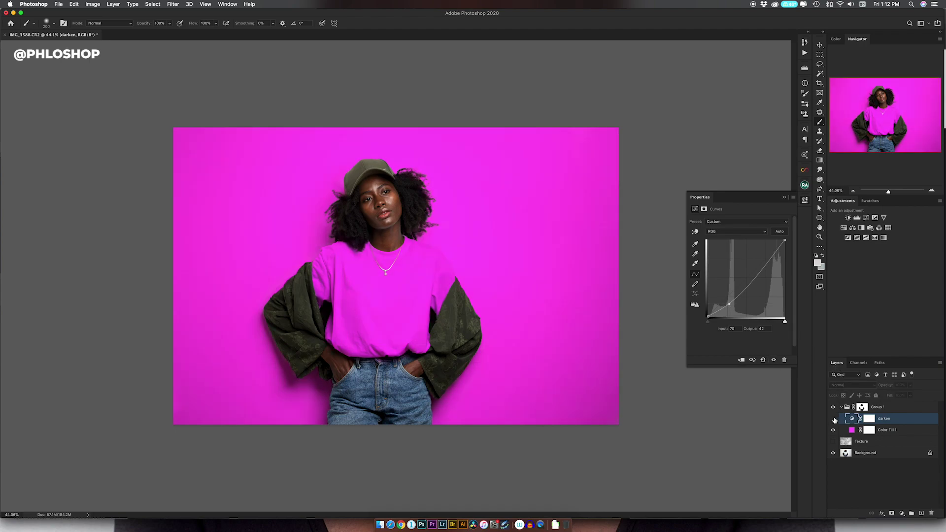
{"action": "left_click", "coordinate": [834, 419]}
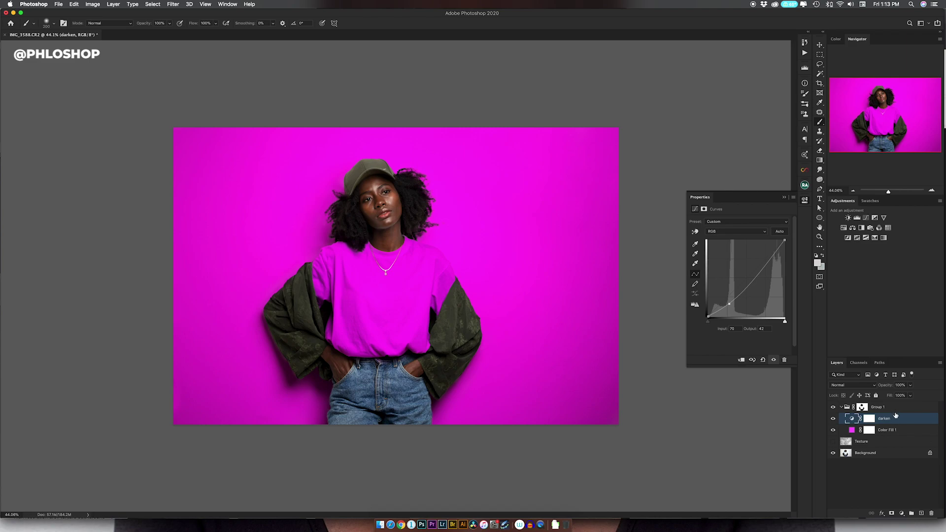
In the darken layer's Blend If options, lower the Underlying Layer white limit to about 139.
{"action": "double_click", "coordinate": [912, 420]}
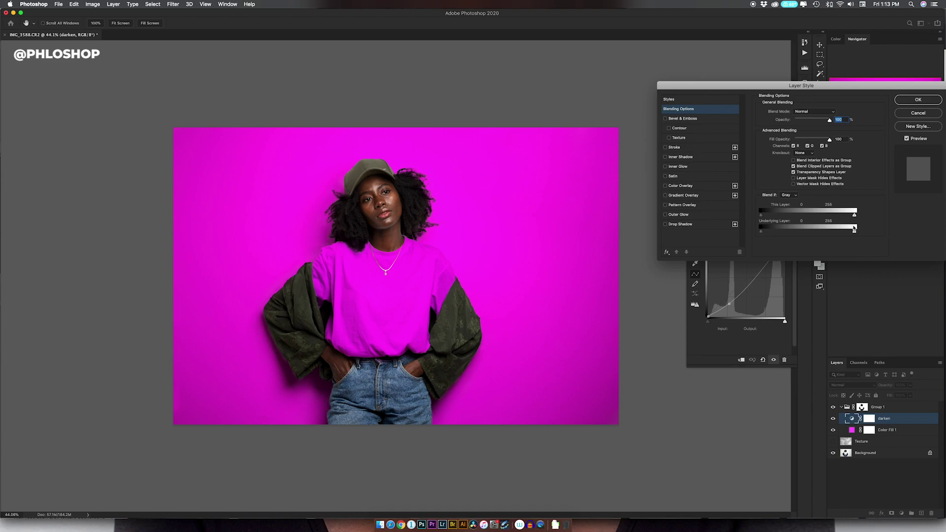
{"action": "mouse_move", "coordinate": [855, 230]}
{"action": "left_mouse_down"}
{"action": "mouse_move", "coordinate": [789, 225]}
{"action": "mouse_move", "coordinate": [818, 233]}
{"action": "mouse_move", "coordinate": [783, 234]}
{"action": "mouse_move", "coordinate": [828, 233]}
{"action": "left_mouse_up"}
{"action": "mouse_move", "coordinate": [826, 233]}
{"action": "left_mouse_down"}
{"action": "mouse_move", "coordinate": [852, 232]}
{"action": "mouse_move", "coordinate": [826, 233]}
{"action": "left_mouse_up"}
{"action": "left_click_drag", "start_coordinate": [805, 235], "coordinate": [804, 229]}
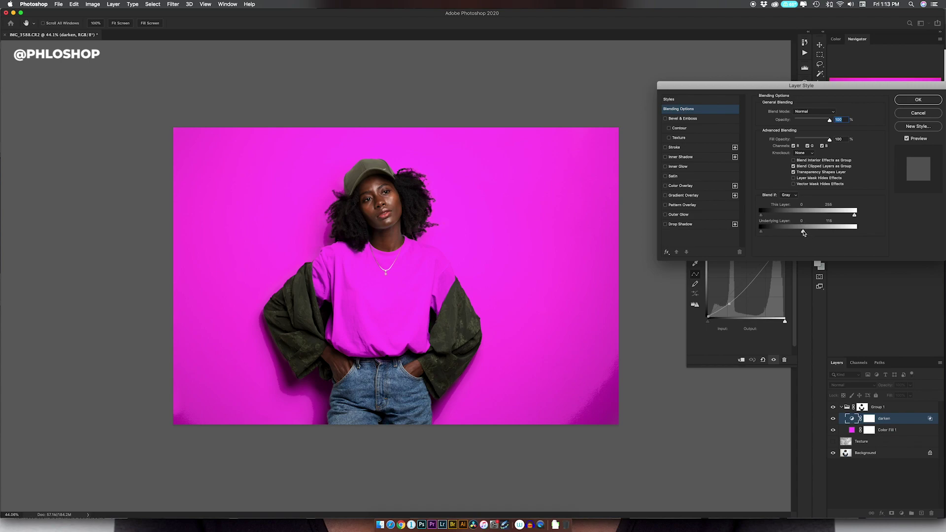
{"action": "left_click_drag", "start_coordinate": [805, 232], "coordinate": [810, 233]}
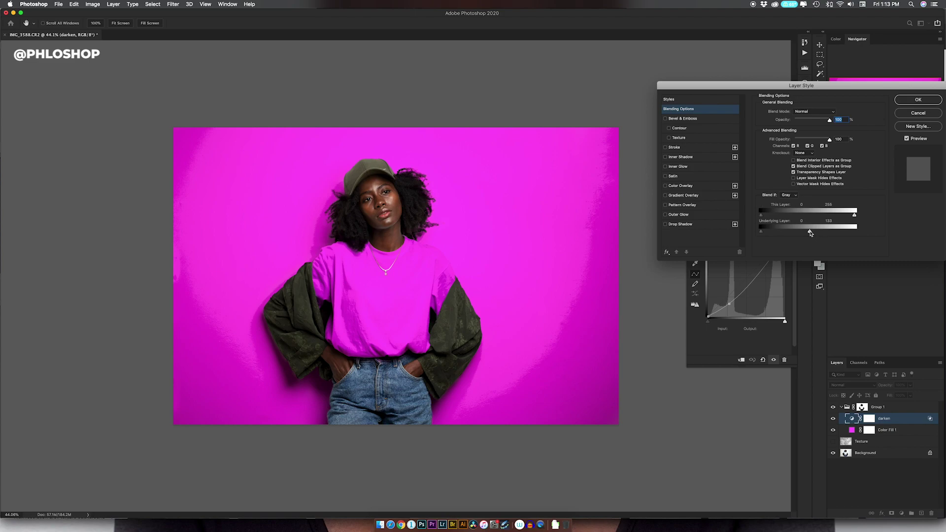
{"action": "left_click_drag", "start_coordinate": [812, 234], "coordinate": [812, 233]}
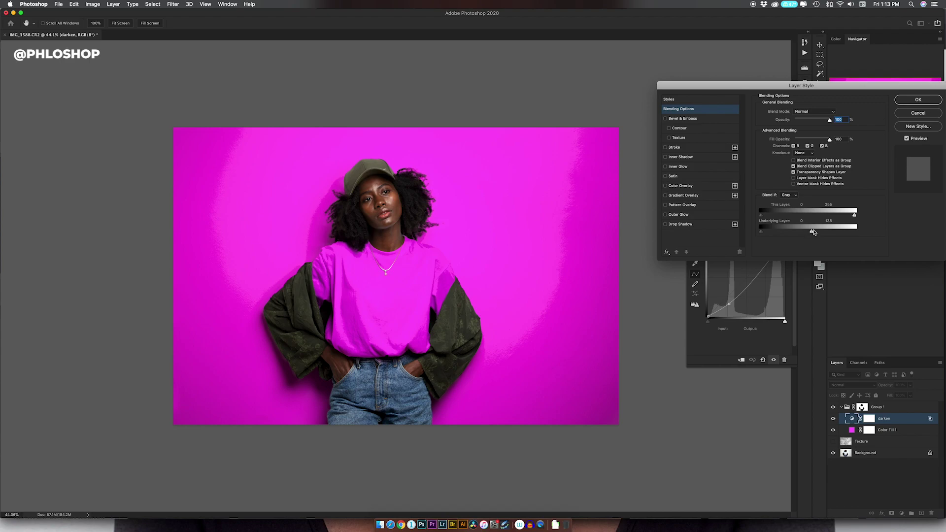
Split the Underlying Layer white limit to soften the blend transition, apply it, and compare the image with darken hidden and shown.
{"action": "key", "text": "alt"}
{"action": "left_click_drag", "start_coordinate": [813, 233], "coordinate": [818, 233]}
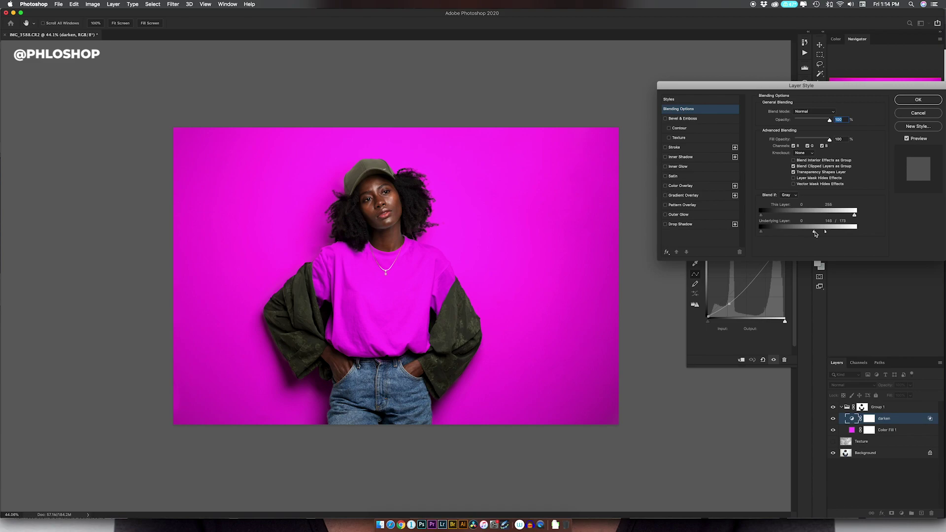
{"action": "mouse_move", "coordinate": [827, 233]}
{"action": "left_mouse_down"}
{"action": "mouse_move", "coordinate": [808, 234]}
{"action": "mouse_move", "coordinate": [829, 233]}
{"action": "left_mouse_up"}
{"action": "left_click", "coordinate": [905, 102]}
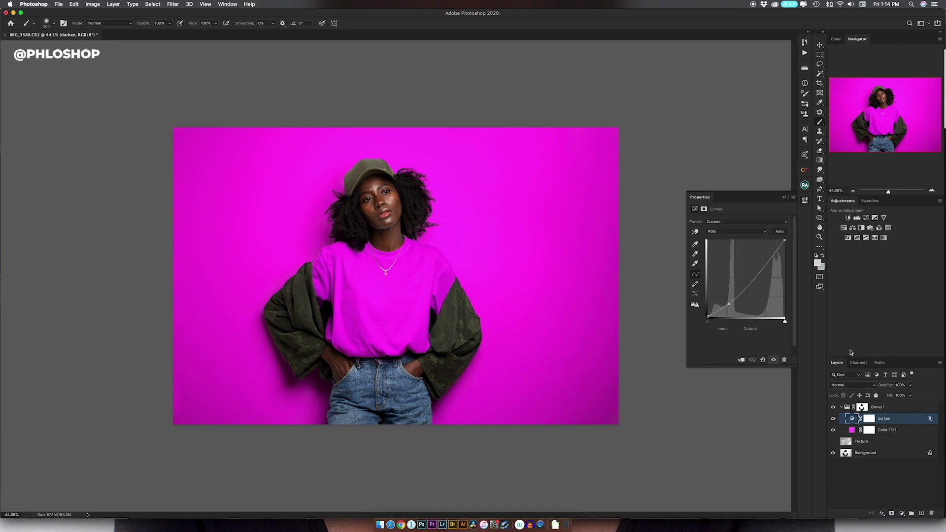
{"action": "left_click", "coordinate": [834, 418]}
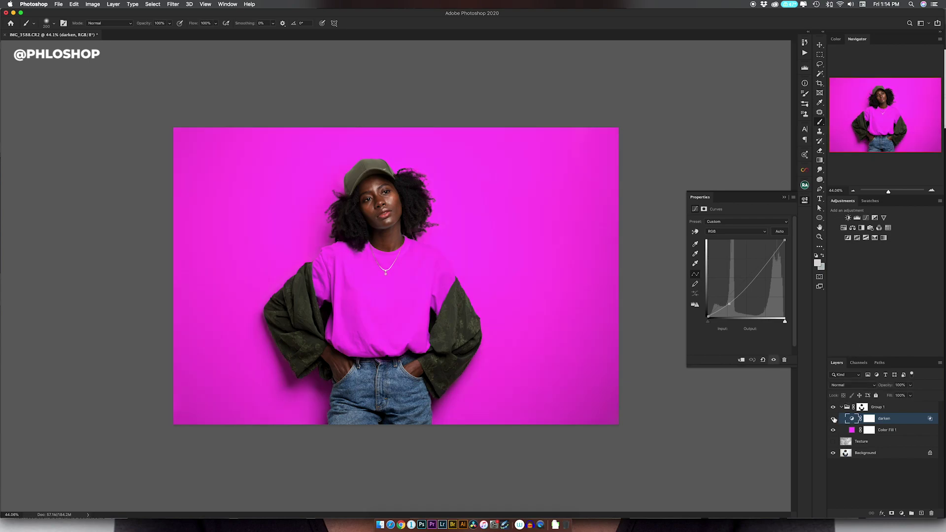
{"action": "left_click", "coordinate": [833, 419]}
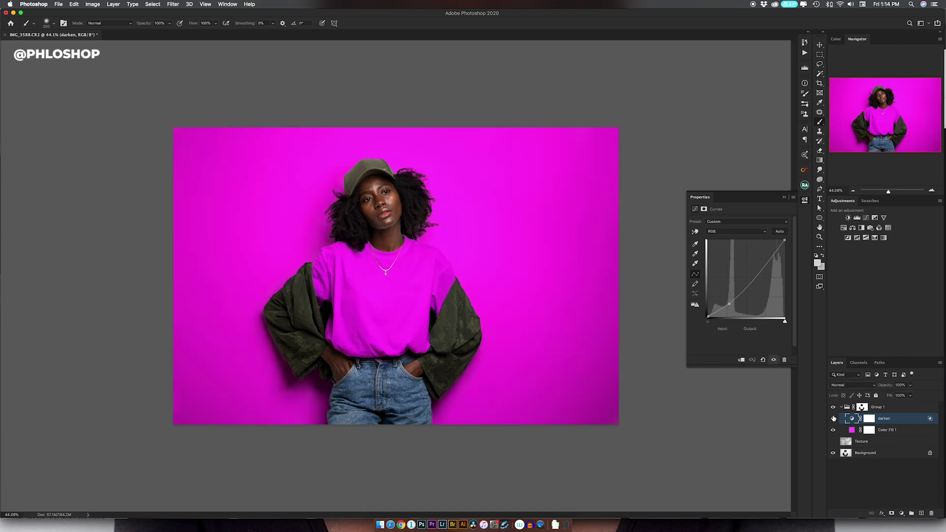
Add a Curves adjustment above the darken layer with Screen blending, and undo a trial lift of its curve.
{"action": "left_click", "coordinate": [867, 220]}
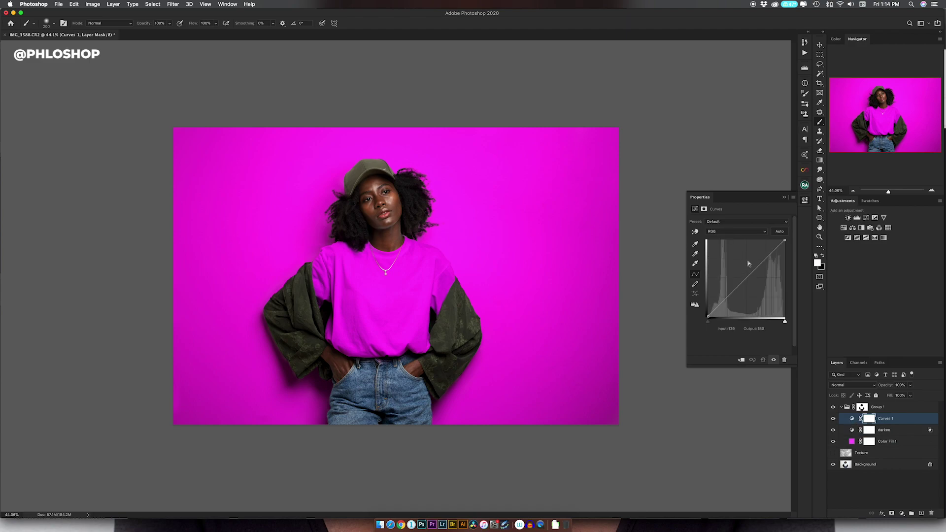
{"action": "left_click", "coordinate": [850, 385]}
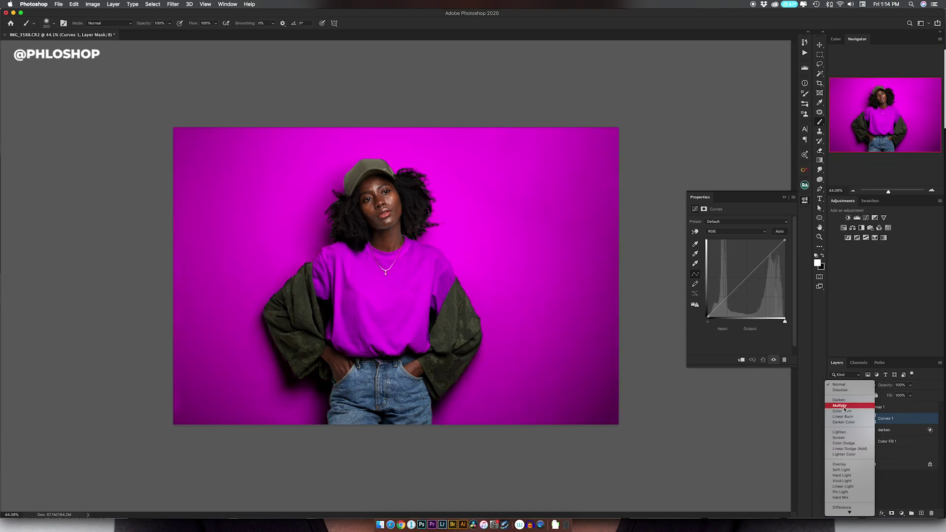
{"action": "left_click", "coordinate": [842, 438]}
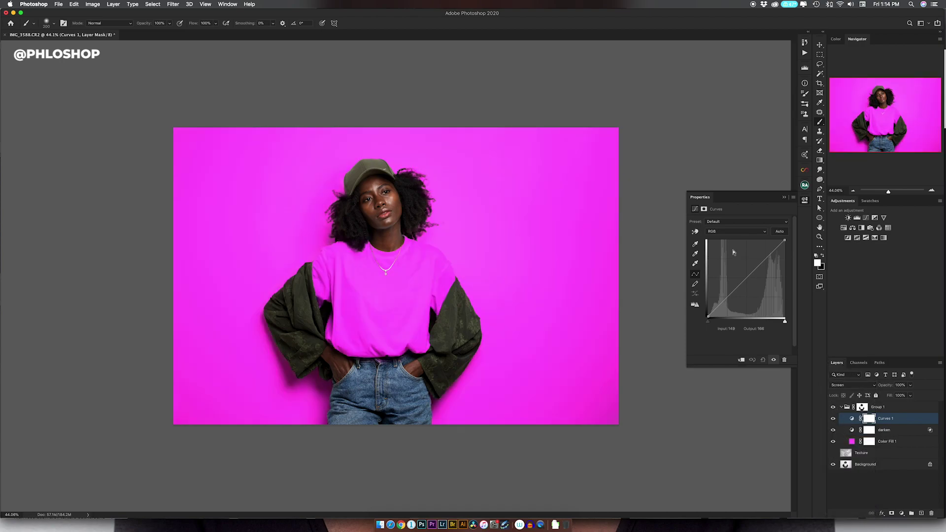
{"action": "left_click_drag", "start_coordinate": [744, 282], "coordinate": [743, 271]}
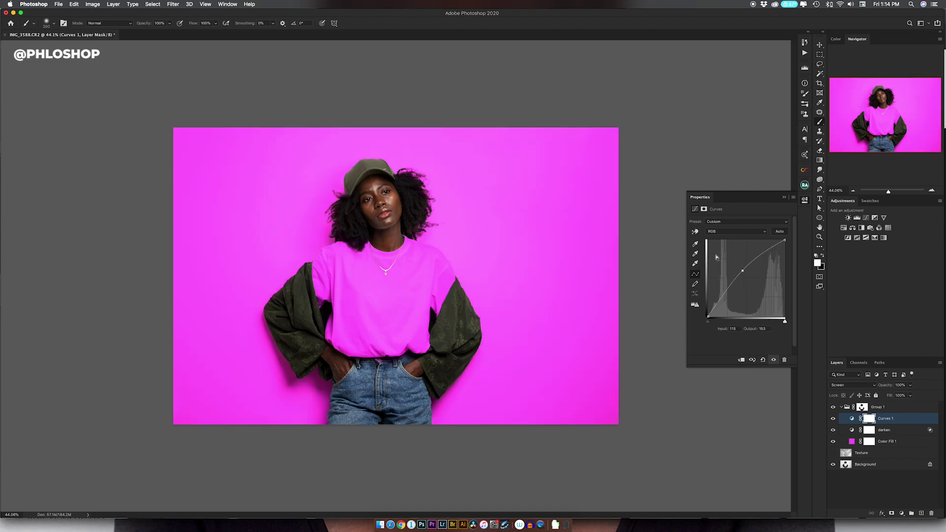
{"action": "key", "text": "super+z"}
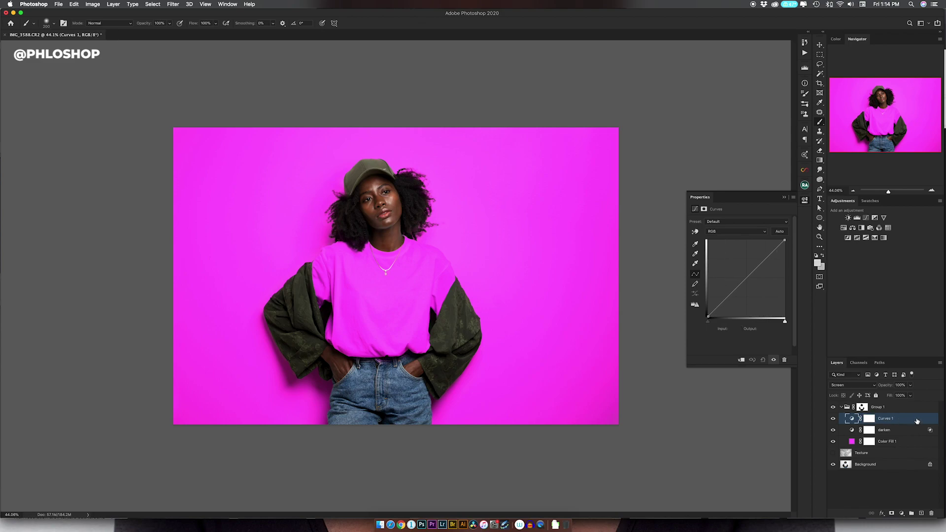
In Curves 1's Blend If options, split the Underlying Layer black limit to about 117 / 140, apply it, and compare the layer hidden and shown.
{"action": "double_click", "coordinate": [918, 422]}
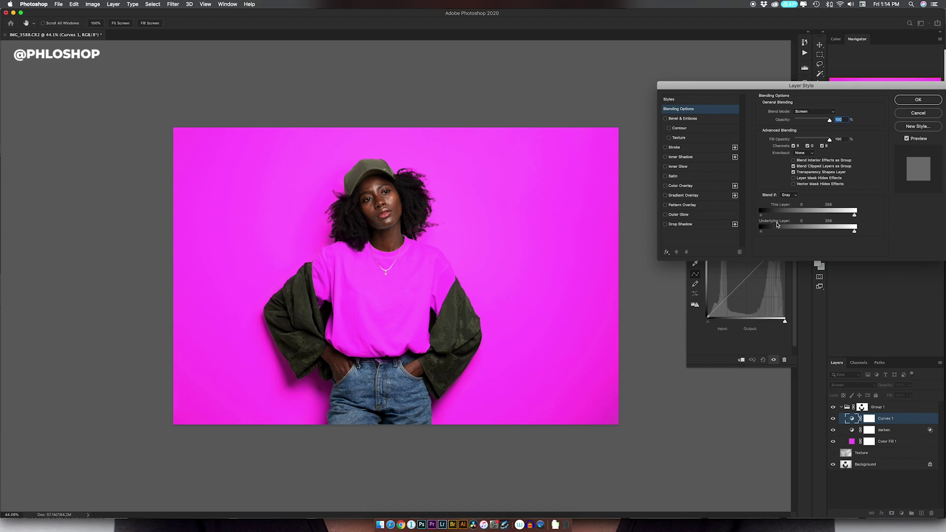
{"action": "left_click_drag", "start_coordinate": [761, 231], "coordinate": [806, 235]}
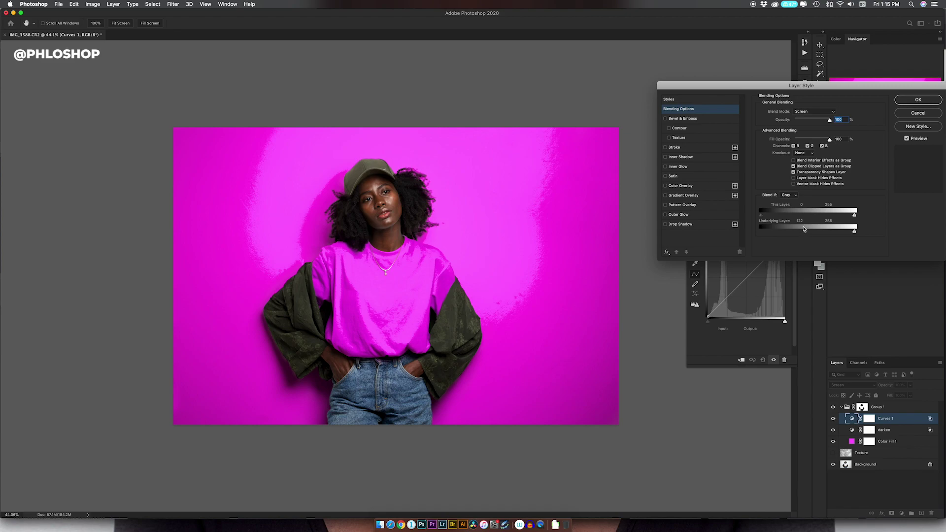
{"action": "key", "text": "alt"}
{"action": "left_click_drag", "start_coordinate": [811, 234], "coordinate": [816, 234]}
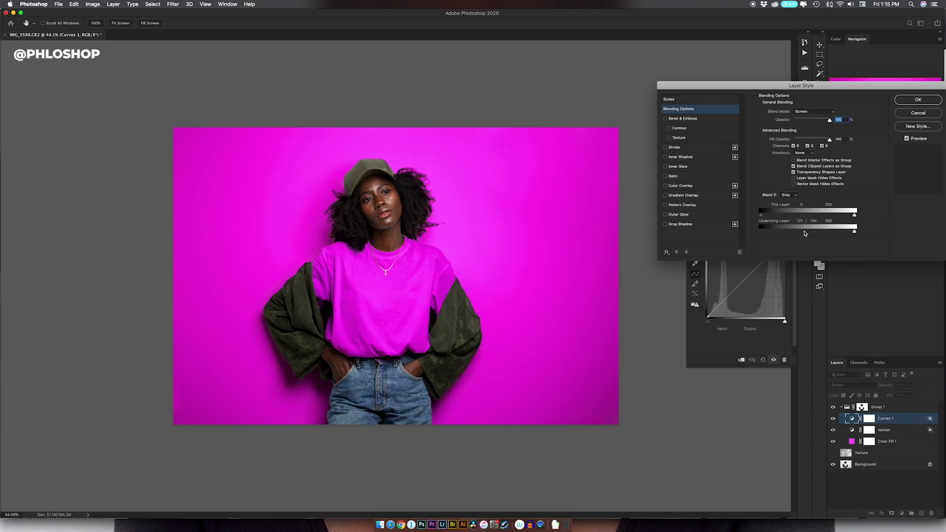
{"action": "left_click_drag", "start_coordinate": [805, 233], "coordinate": [806, 234]}
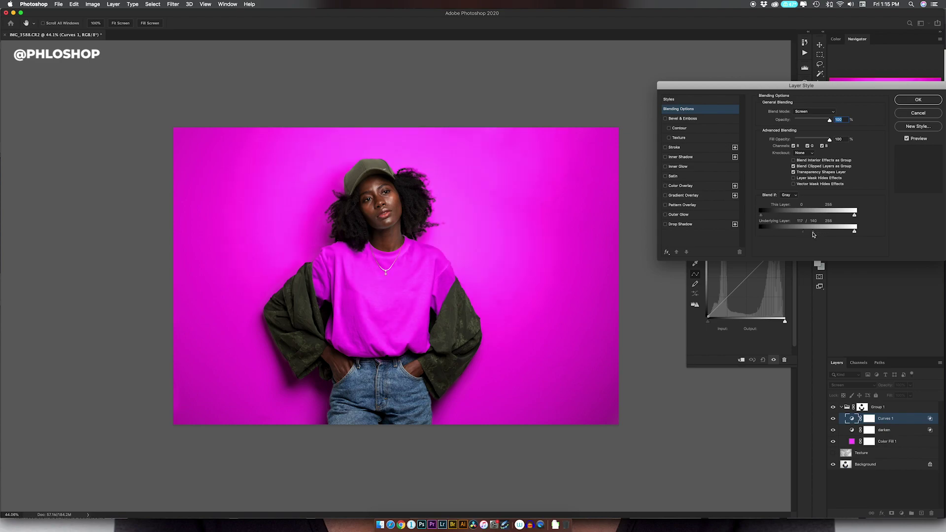
{"action": "left_click_drag", "start_coordinate": [804, 233], "coordinate": [805, 234]}
{"action": "left_click", "coordinate": [917, 101]}
{"action": "left_click", "coordinate": [834, 419]}
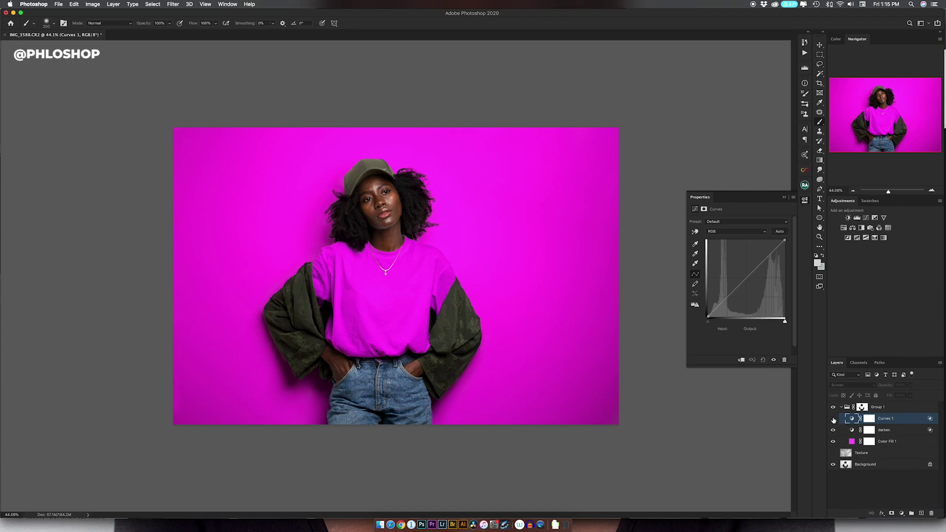
{"action": "left_click", "coordinate": [833, 420]}
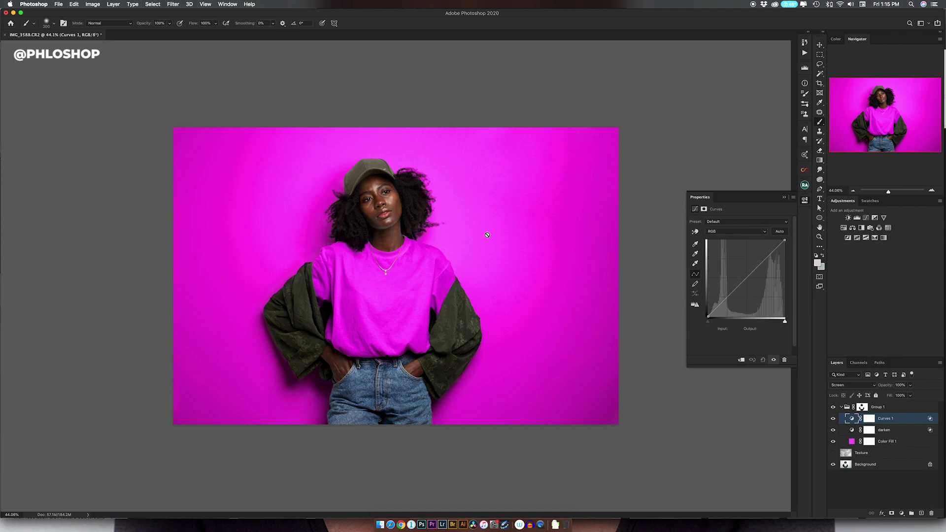
Paint black on the Curves 1 mask over the background on both sides of the woman to remove the brightening there.
{"action": "left_click", "coordinate": [869, 420]}
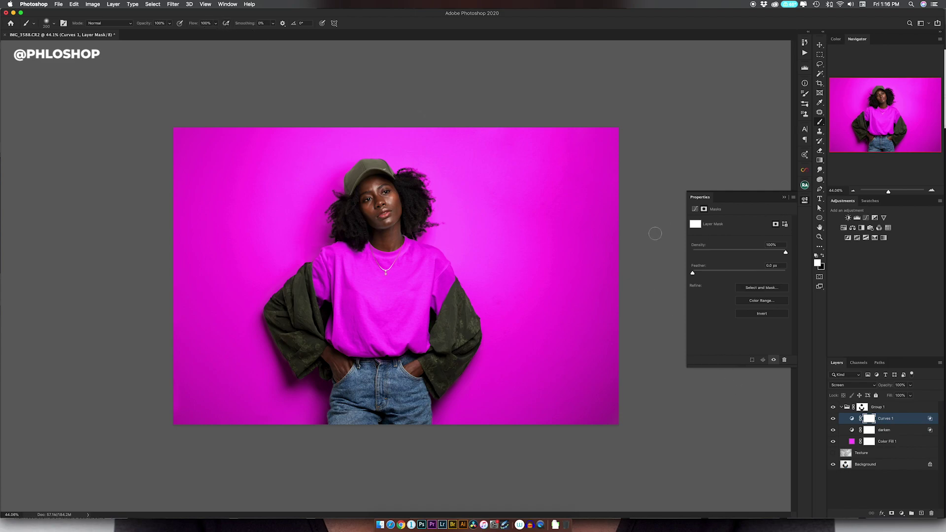
{"action": "key", "text": "x"}
{"action": "mouse_move", "coordinate": [463, 176]}
{"action": "left_mouse_down"}
{"action": "mouse_move", "coordinate": [507, 167]}
{"action": "mouse_move", "coordinate": [471, 183]}
{"action": "mouse_move", "coordinate": [488, 175]}
{"action": "mouse_move", "coordinate": [447, 179]}
{"action": "mouse_move", "coordinate": [439, 139]}
{"action": "mouse_move", "coordinate": [473, 137]}
{"action": "mouse_move", "coordinate": [486, 178]}
{"action": "mouse_move", "coordinate": [506, 141]}
{"action": "left_mouse_up"}
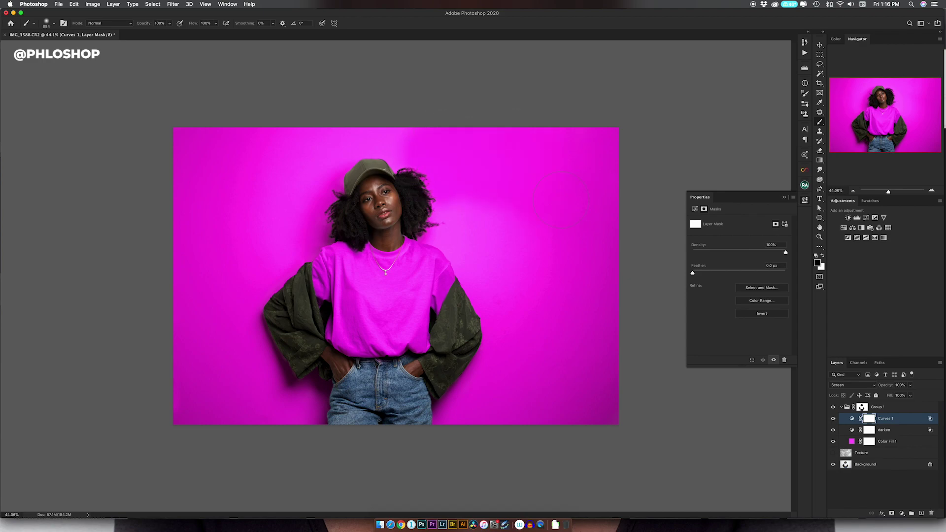
{"action": "mouse_move", "coordinate": [562, 200]}
{"action": "left_mouse_down"}
{"action": "mouse_move", "coordinate": [523, 209]}
{"action": "mouse_move", "coordinate": [463, 201]}
{"action": "mouse_move", "coordinate": [469, 209]}
{"action": "mouse_move", "coordinate": [427, 229]}
{"action": "mouse_move", "coordinate": [484, 284]}
{"action": "mouse_move", "coordinate": [520, 244]}
{"action": "left_mouse_up"}
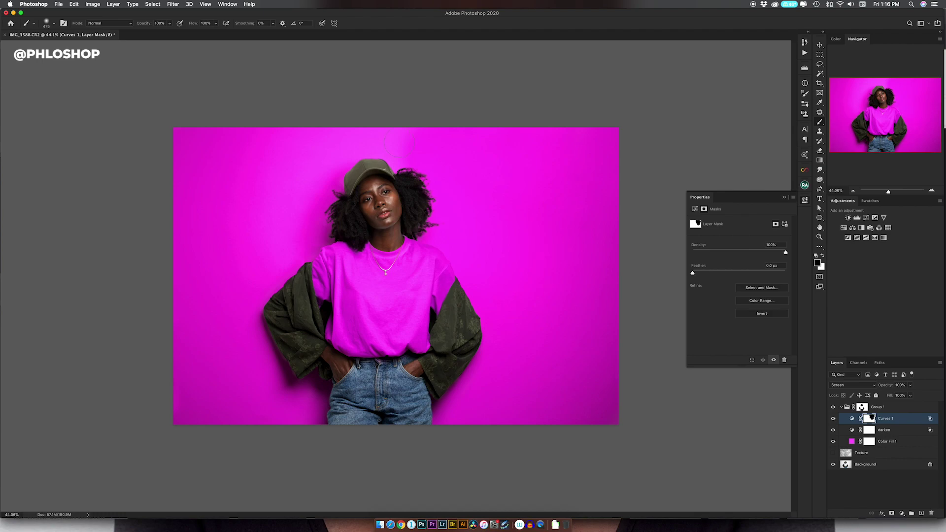
{"action": "mouse_move", "coordinate": [407, 140]}
{"action": "left_mouse_down"}
{"action": "mouse_move", "coordinate": [357, 137]}
{"action": "mouse_move", "coordinate": [328, 159]}
{"action": "mouse_move", "coordinate": [333, 135]}
{"action": "mouse_move", "coordinate": [263, 158]}
{"action": "mouse_move", "coordinate": [228, 222]}
{"action": "left_mouse_up"}
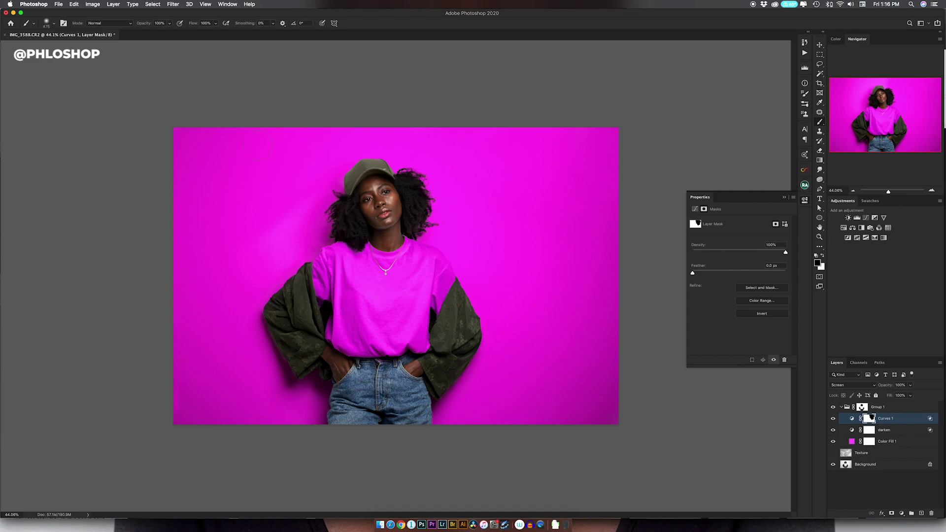
{"action": "left_click_drag", "start_coordinate": [258, 146], "coordinate": [266, 163]}
{"action": "left_click_drag", "start_coordinate": [274, 196], "coordinate": [299, 211]}
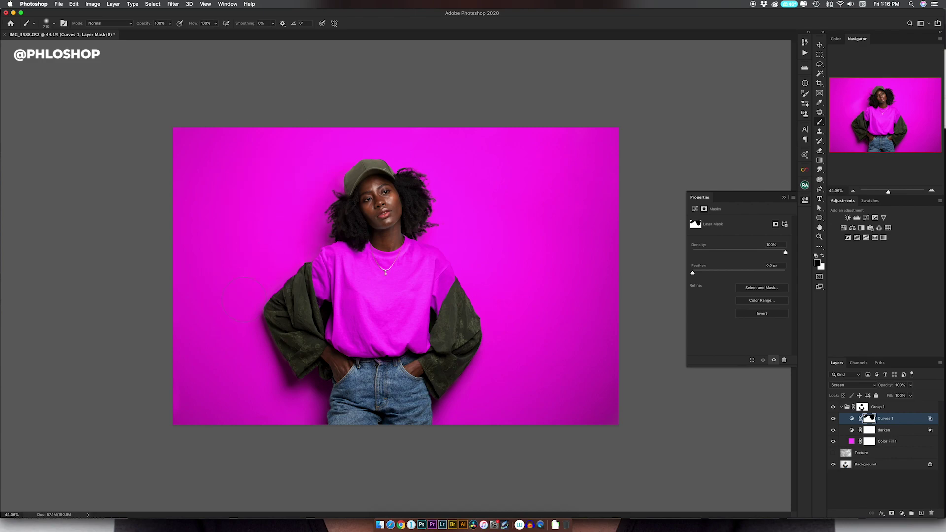
{"action": "left_click_drag", "start_coordinate": [238, 409], "coordinate": [209, 356]}
Compare the image with the Curves 1 and darken layers hidden and shown.
{"action": "left_click", "coordinate": [834, 419]}
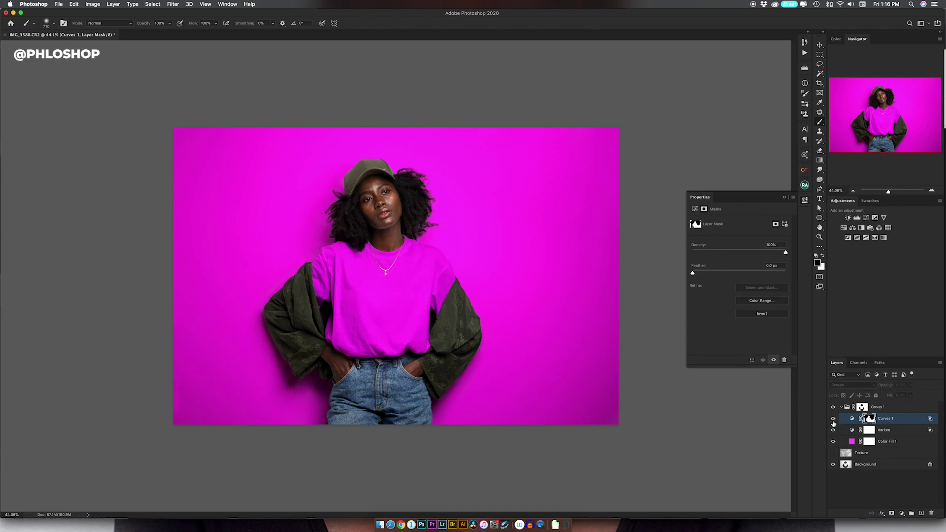
{"action": "left_click", "coordinate": [834, 419]}
{"action": "left_click", "coordinate": [834, 419]}
{"action": "left_click", "coordinate": [834, 419]}
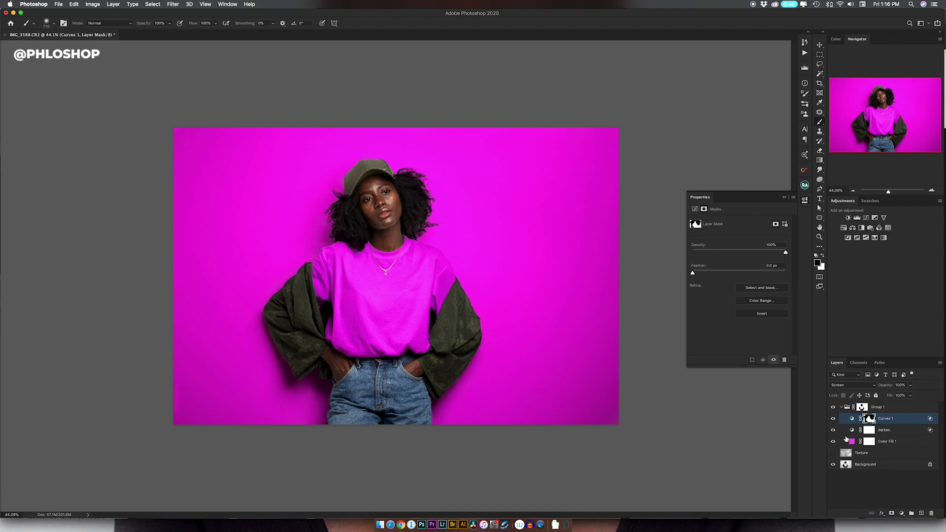
{"action": "left_click", "coordinate": [834, 430]}
{"action": "left_click", "coordinate": [834, 431]}
{"action": "left_click", "coordinate": [833, 420]}
{"action": "left_click", "coordinate": [834, 420]}
Group the Curves 1 and darken layers together and compare the image with the group hidden and shown.
{"action": "left_click", "coordinate": [895, 432], "text": "shift"}
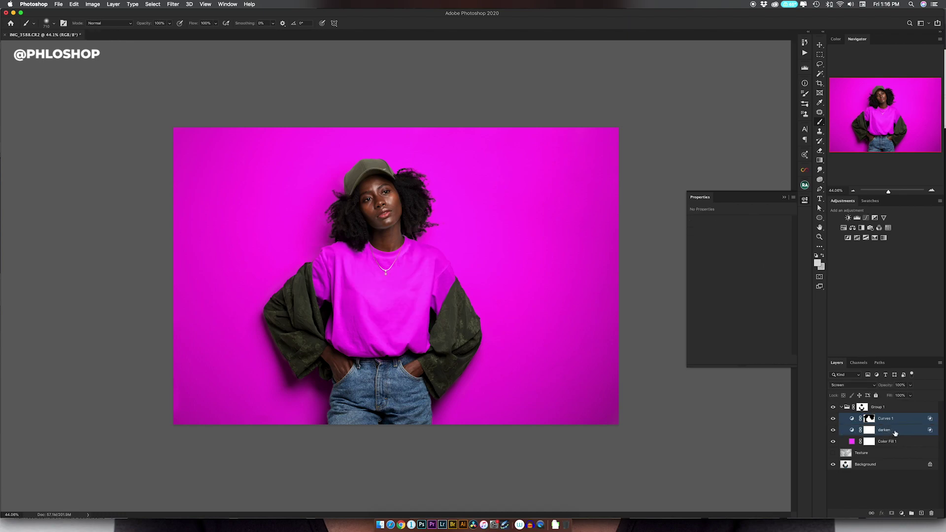
{"action": "key", "text": "super+g"}
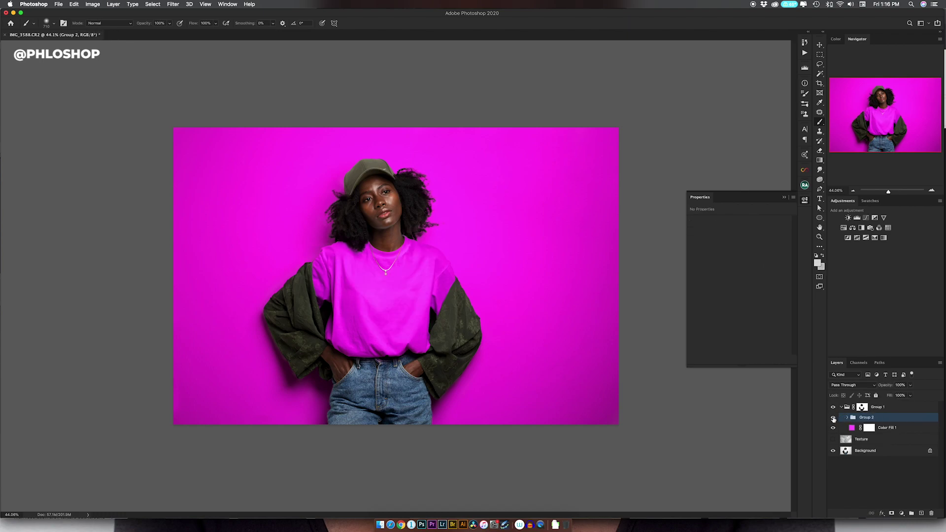
{"action": "left_click", "coordinate": [834, 419]}
{"action": "left_click", "coordinate": [834, 420]}
{"action": "left_click", "coordinate": [834, 418]}
Try blue, green and orange hues for Color Fill 1, and pick a cyan hue of 188°.
{"action": "left_click", "coordinate": [851, 428]}
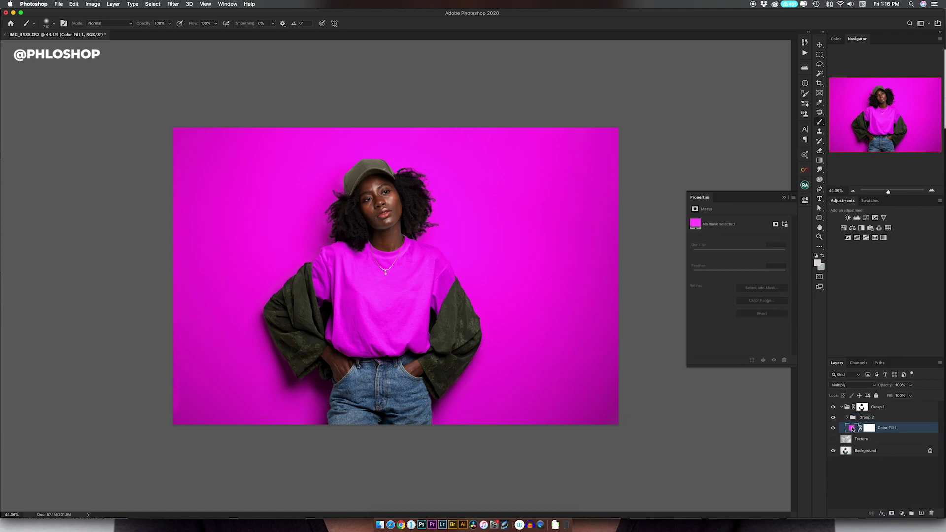
{"action": "double_click", "coordinate": [853, 428]}
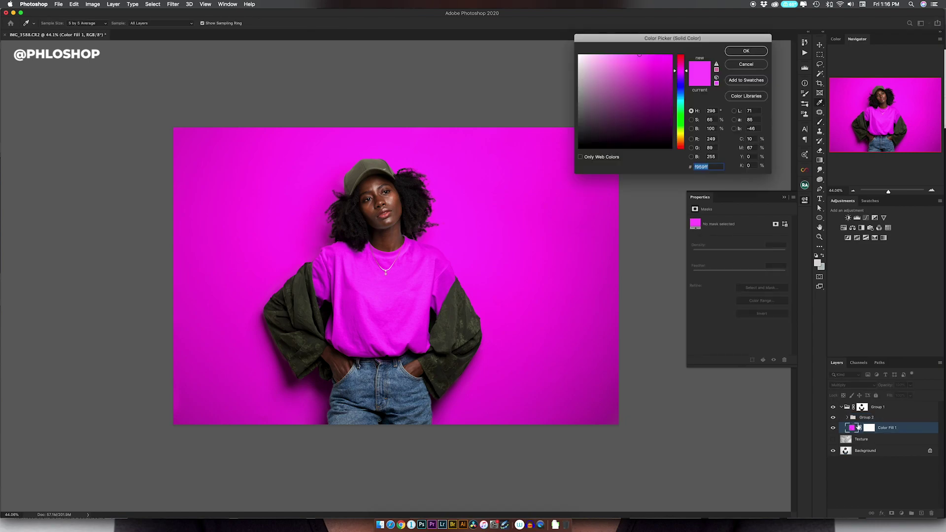
{"action": "left_click", "coordinate": [682, 95]}
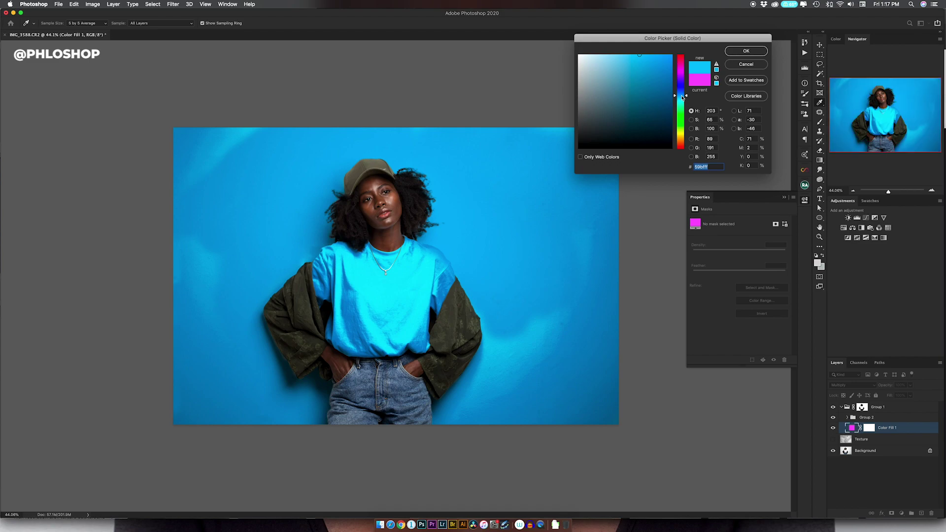
{"action": "left_click", "coordinate": [681, 117]}
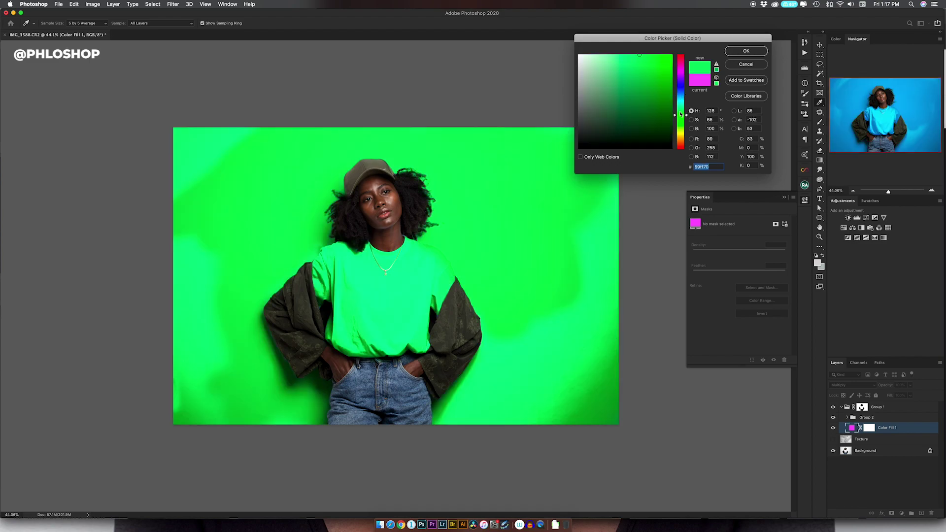
{"action": "left_click", "coordinate": [681, 141]}
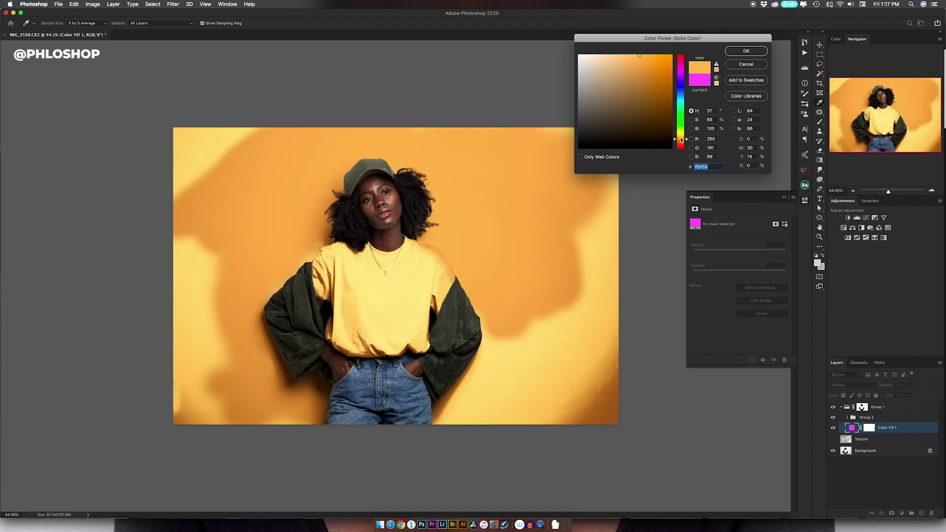
{"action": "left_click", "coordinate": [682, 100]}
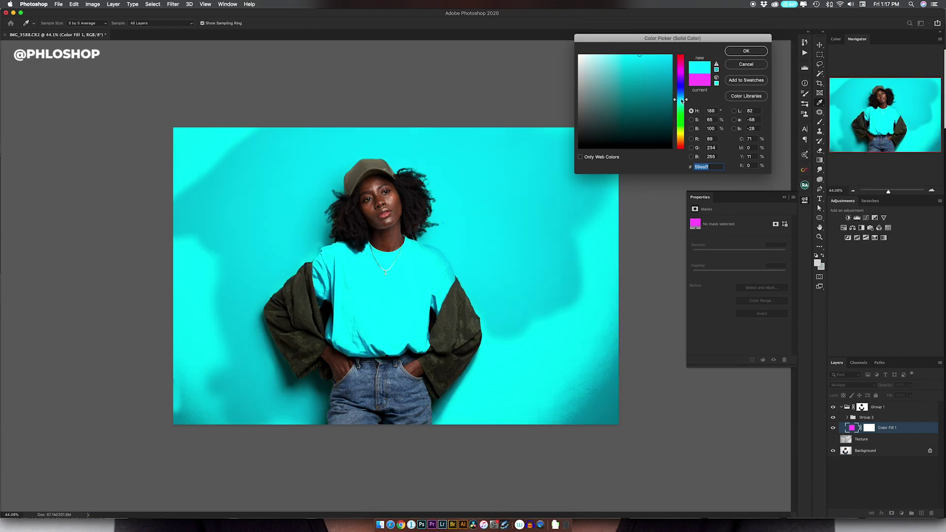
Try several lighter and darker cyan shades for Color Fill 1, including #2fcbe2, #30dff9 and #24bcd3.
{"action": "left_click", "coordinate": [646, 65]}
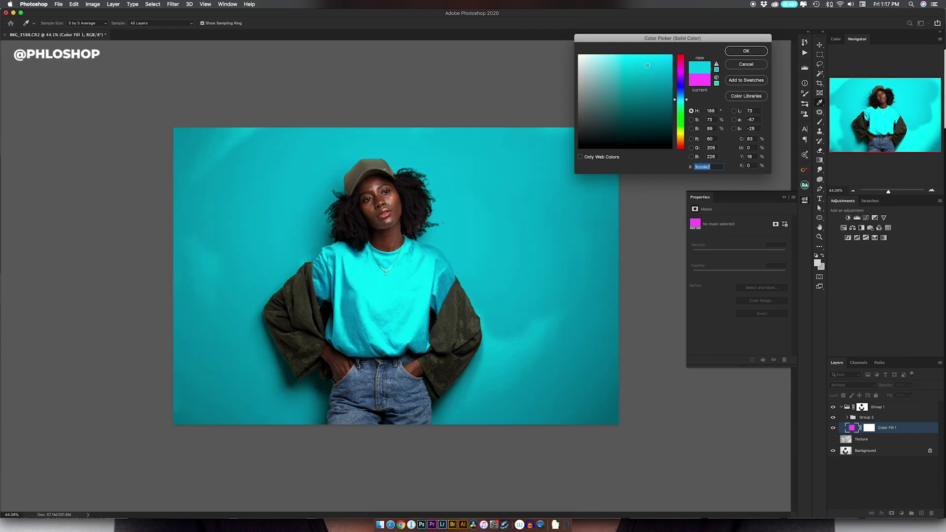
{"action": "left_click", "coordinate": [657, 80]}
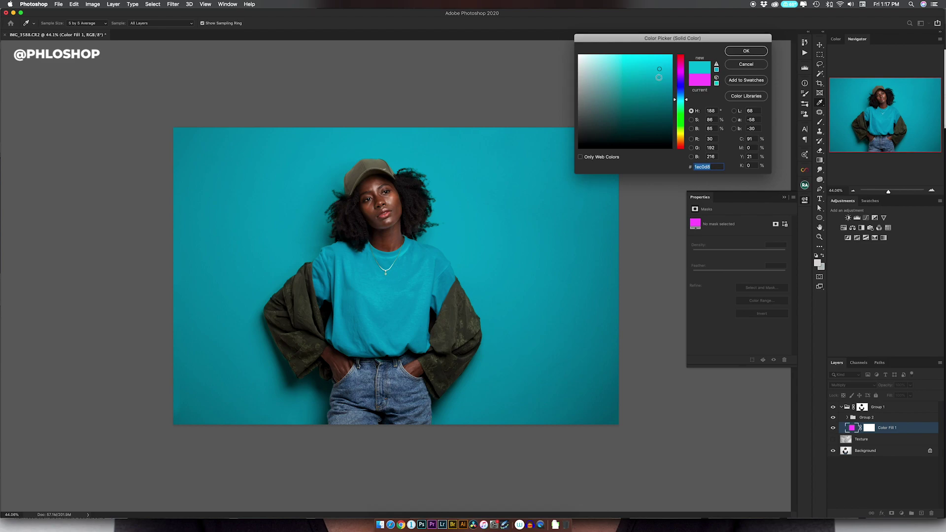
{"action": "left_click", "coordinate": [665, 70]}
{"action": "left_click", "coordinate": [655, 68]}
{"action": "left_click", "coordinate": [649, 71]}
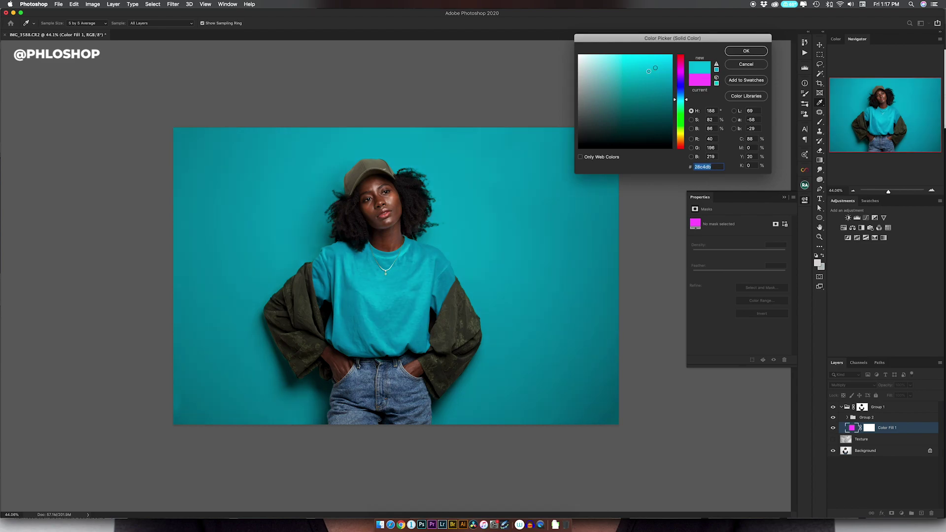
{"action": "left_click", "coordinate": [653, 65]}
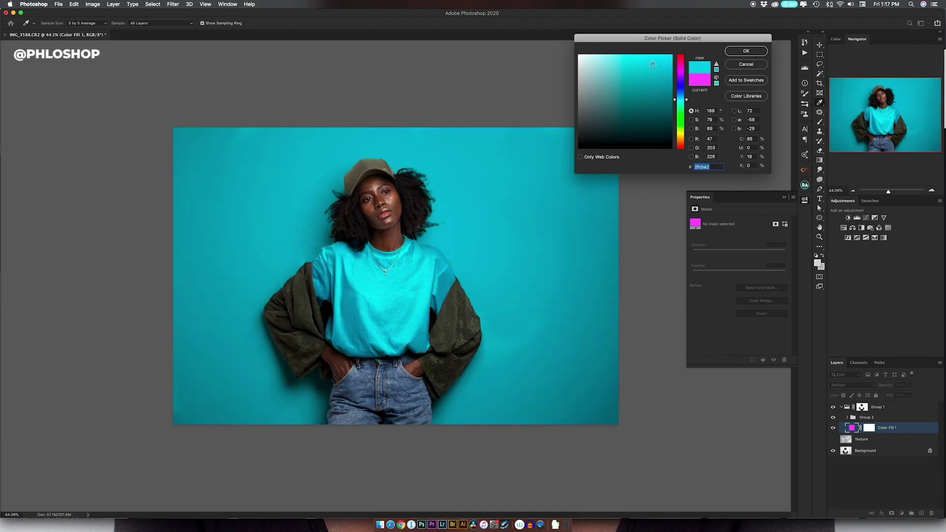
{"action": "left_click", "coordinate": [655, 57]}
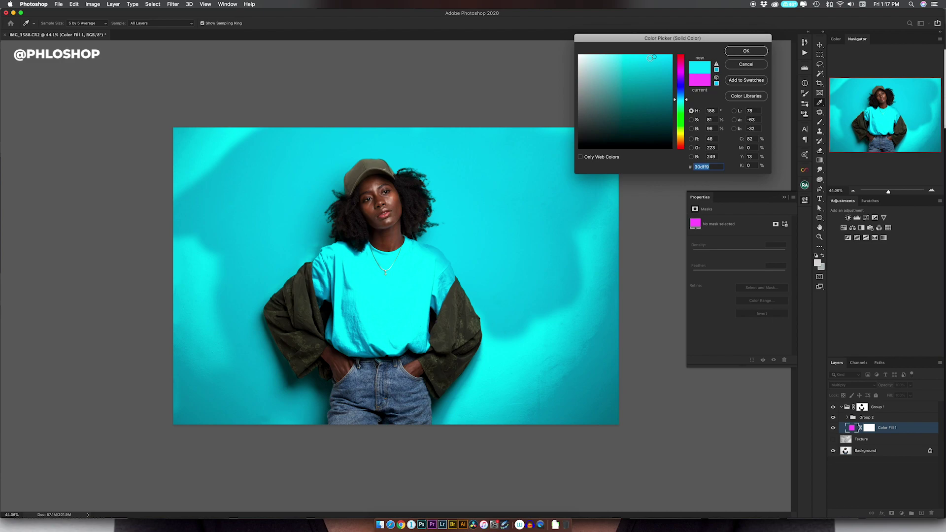
{"action": "left_click", "coordinate": [654, 69]}
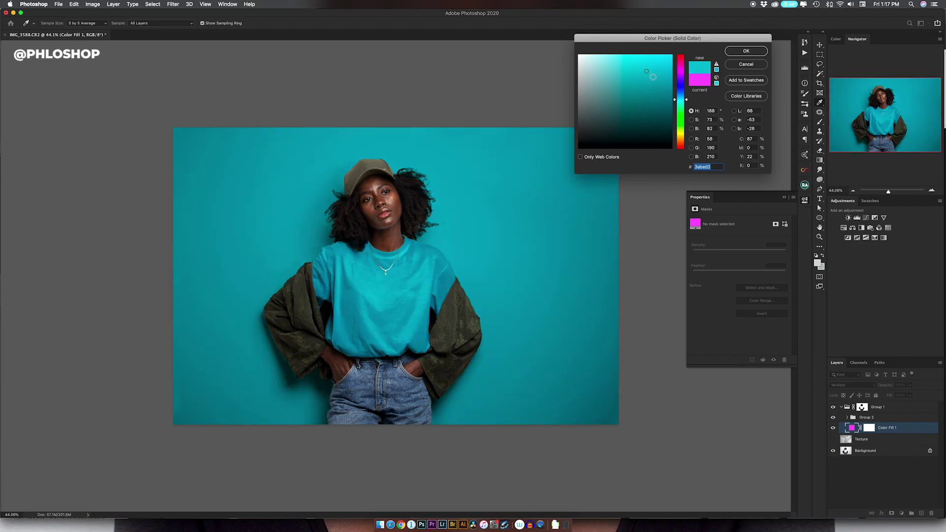
{"action": "left_click", "coordinate": [654, 77]}
{"action": "left_click", "coordinate": [657, 72]}
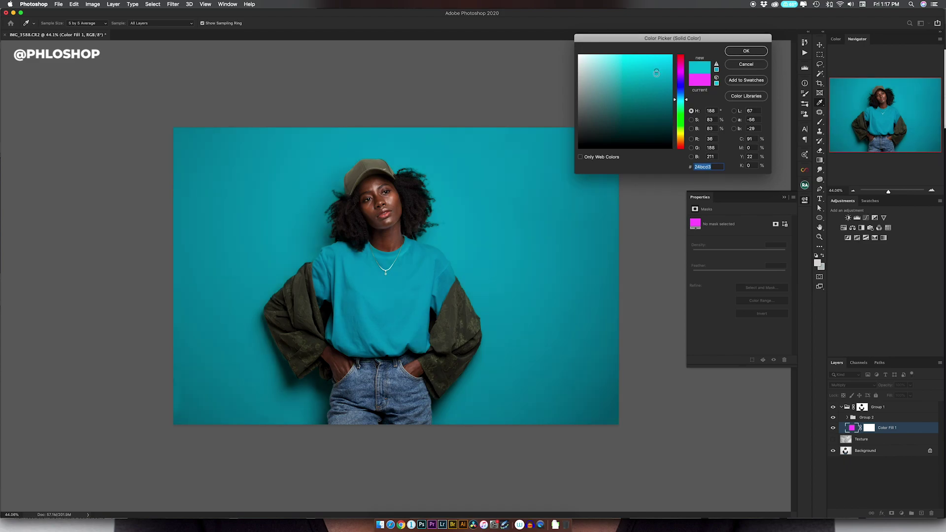
Try darker and brighter cyan shades for Color Fill 1 and apply #06c7e4.
{"action": "left_click", "coordinate": [655, 109]}
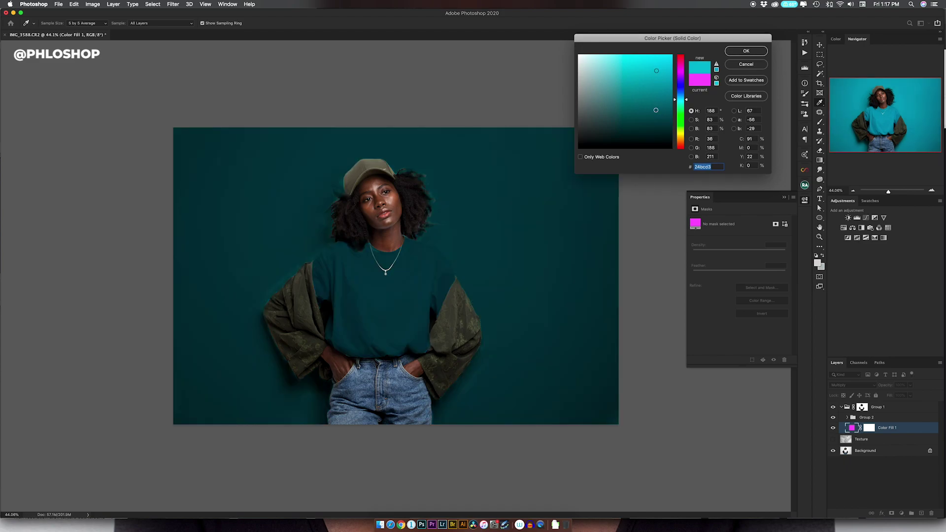
{"action": "left_click", "coordinate": [662, 80]}
{"action": "left_click", "coordinate": [662, 73]}
{"action": "left_click", "coordinate": [661, 67]}
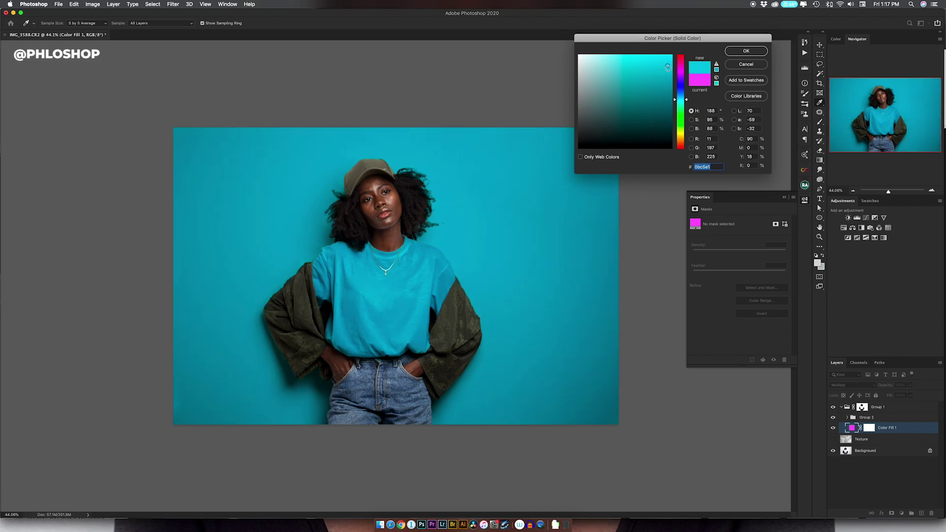
{"action": "left_click", "coordinate": [668, 67]}
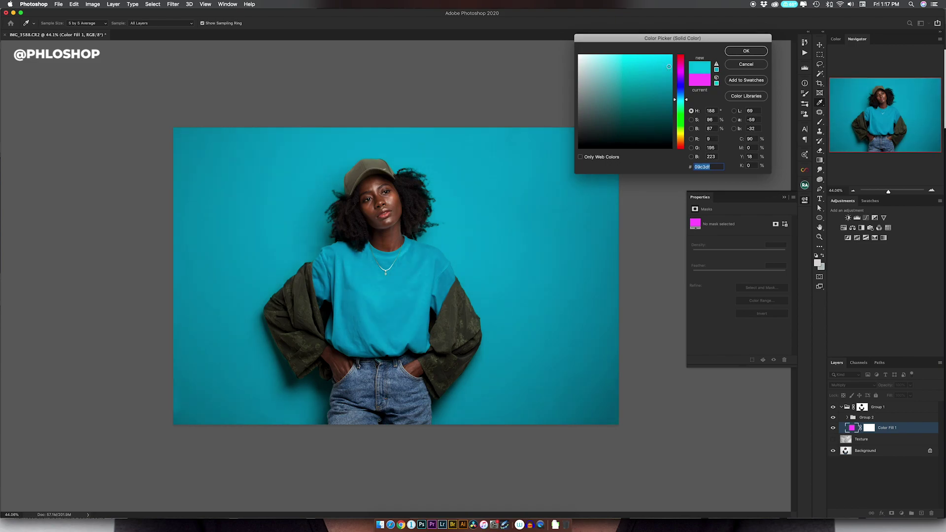
{"action": "left_click_drag", "start_coordinate": [670, 64], "coordinate": [670, 64]}
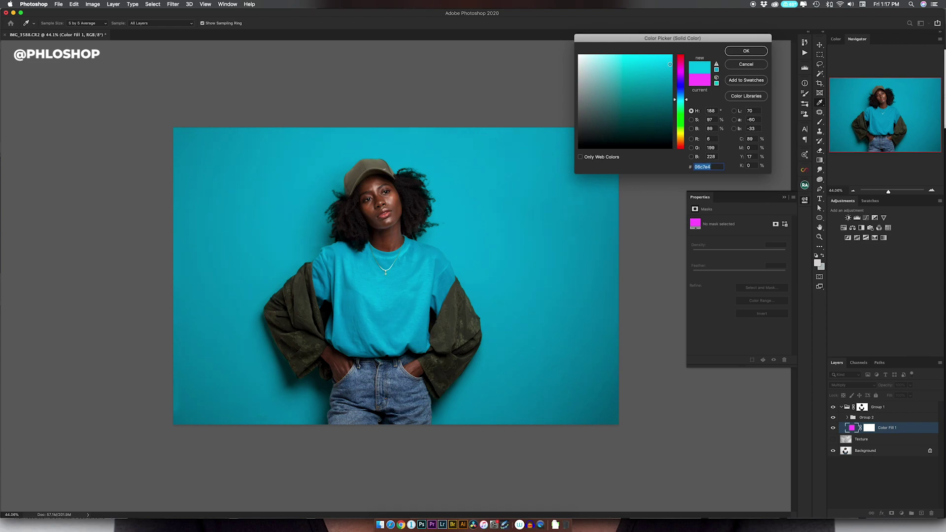
{"action": "left_click", "coordinate": [734, 51]}
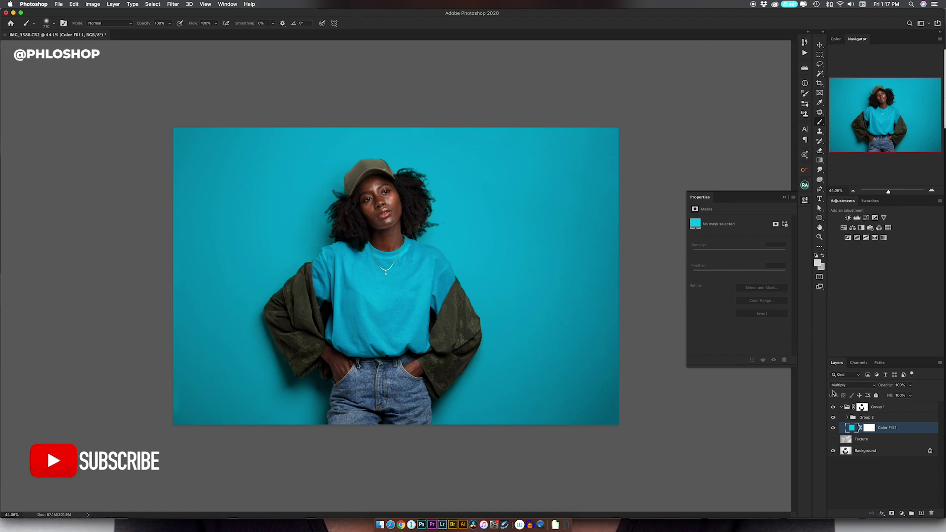
Group Group 2 with Color Fill 1, rename the new group MT 1 and hide it.
{"action": "left_click", "coordinate": [889, 420], "text": "shift"}
{"action": "key", "text": "super+g"}
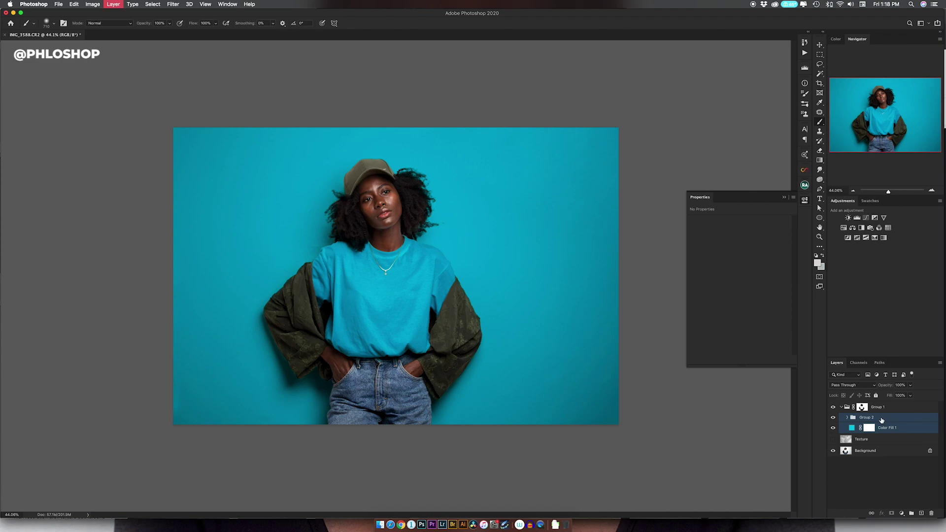
{"action": "double_click", "coordinate": [865, 418]}
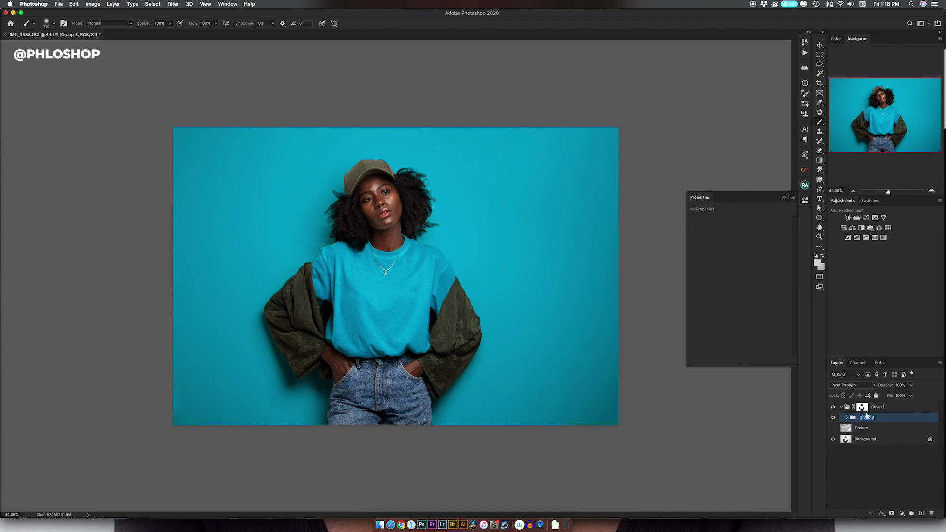
{"action": "type", "text": "MT 1"}
{"action": "key", "text": "Return"}
{"action": "left_click", "coordinate": [833, 417]}
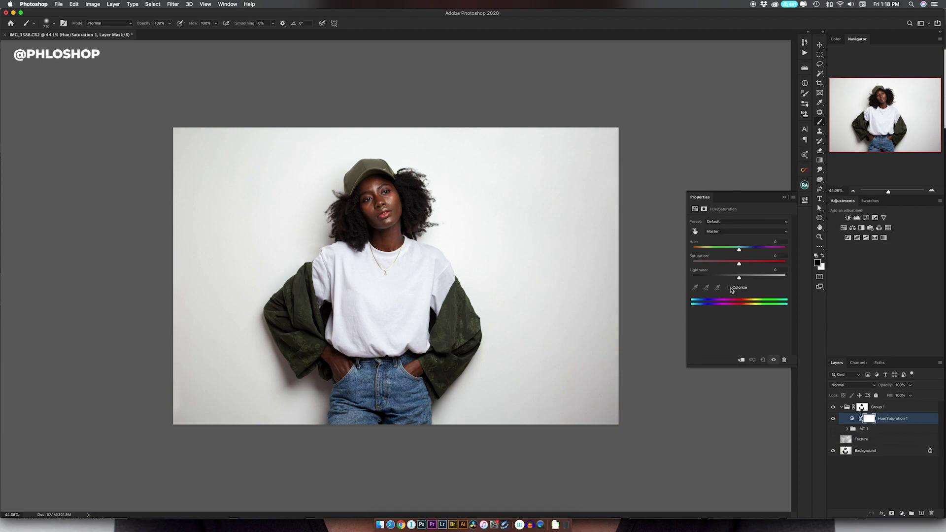
Colorize with a Hue/Saturation layer at hue 290, saturation 63 and lightness -35, and compare the layer hidden and shown.
{"action": "left_click", "coordinate": [730, 288]}
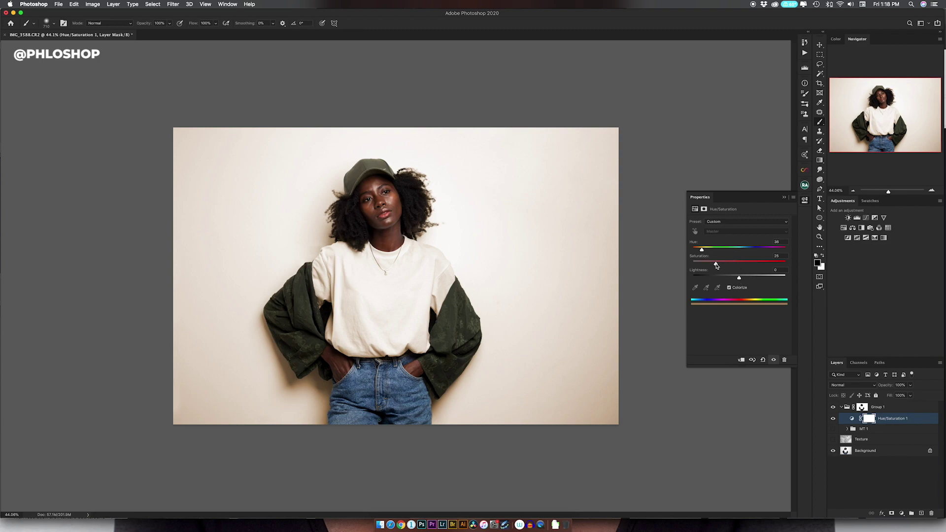
{"action": "mouse_move", "coordinate": [717, 265]}
{"action": "left_mouse_down"}
{"action": "mouse_move", "coordinate": [750, 264]}
{"action": "mouse_move", "coordinate": [729, 279]}
{"action": "left_mouse_up"}
{"action": "left_click_drag", "start_coordinate": [702, 251], "coordinate": [767, 251]}
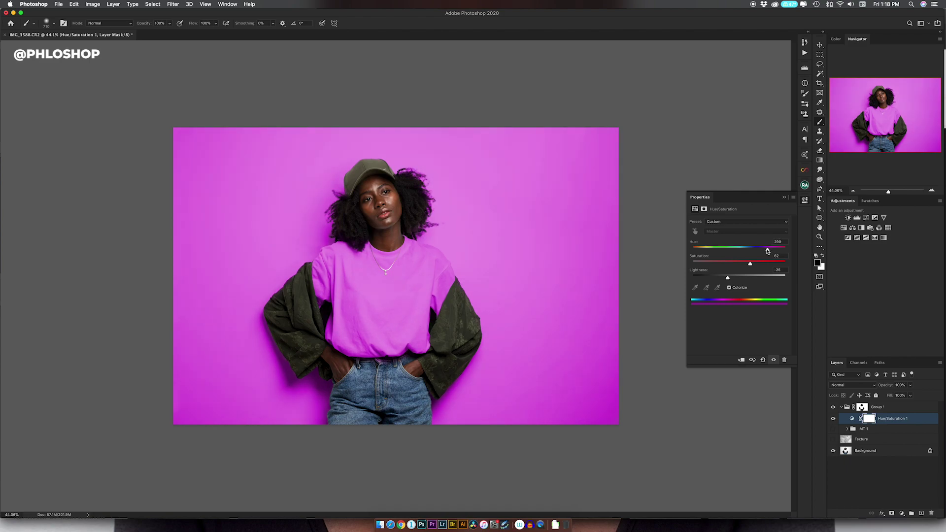
{"action": "mouse_move", "coordinate": [729, 279]}
{"action": "left_mouse_down"}
{"action": "mouse_move", "coordinate": [741, 264]}
{"action": "mouse_move", "coordinate": [787, 264]}
{"action": "mouse_move", "coordinate": [752, 264]}
{"action": "mouse_move", "coordinate": [723, 278]}
{"action": "left_mouse_up"}
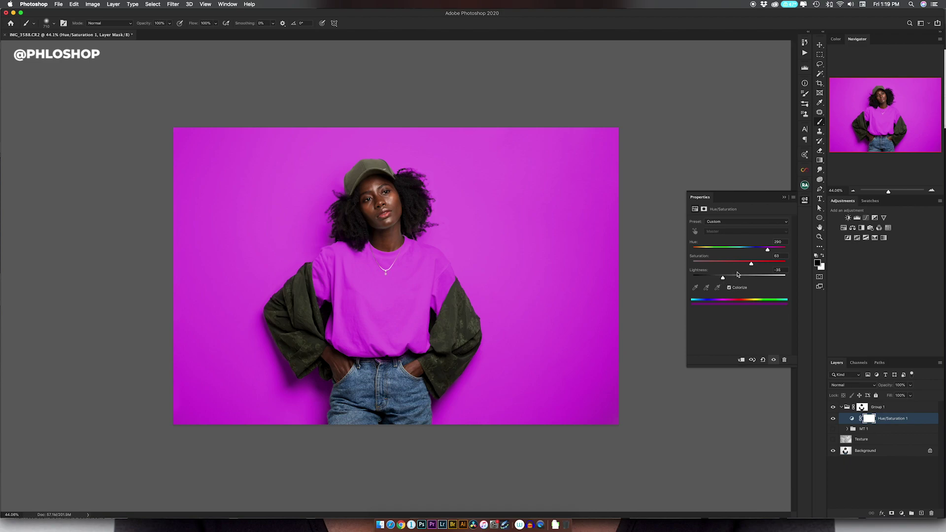
{"action": "left_click", "coordinate": [833, 419]}
{"action": "left_click", "coordinate": [833, 419]}
Add a darkening Curves layer with input 122 and output 87, and split its Blend If Underlying Layer highlights at 130 / 168.
{"action": "left_click", "coordinate": [866, 218]}
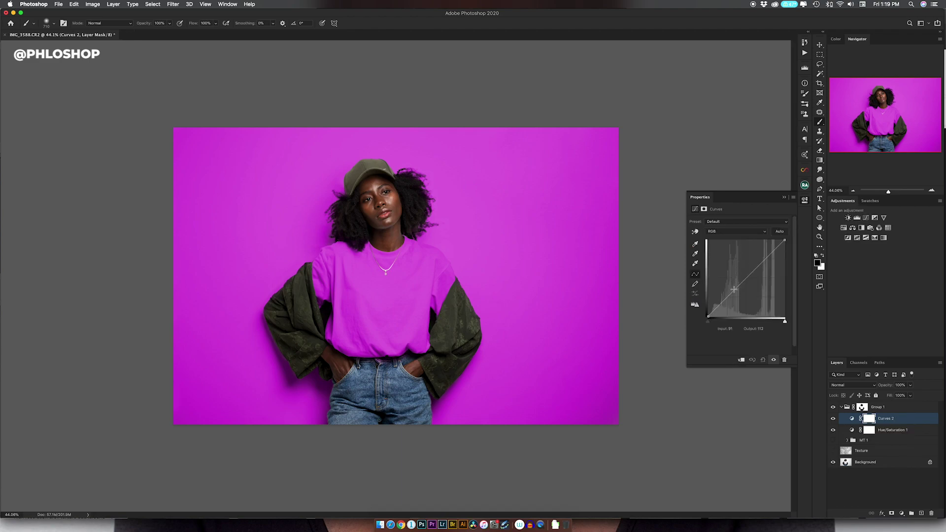
{"action": "left_click_drag", "start_coordinate": [742, 283], "coordinate": [746, 290]}
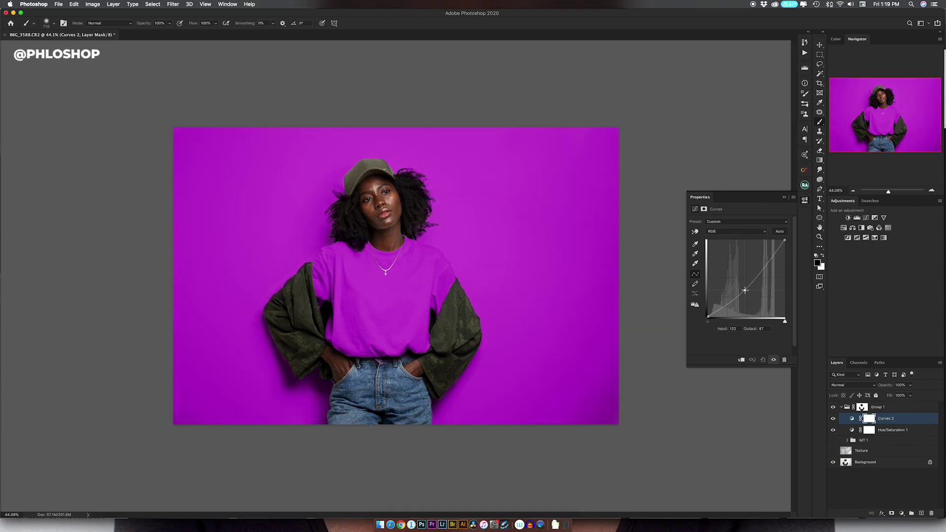
{"action": "double_click", "coordinate": [906, 420]}
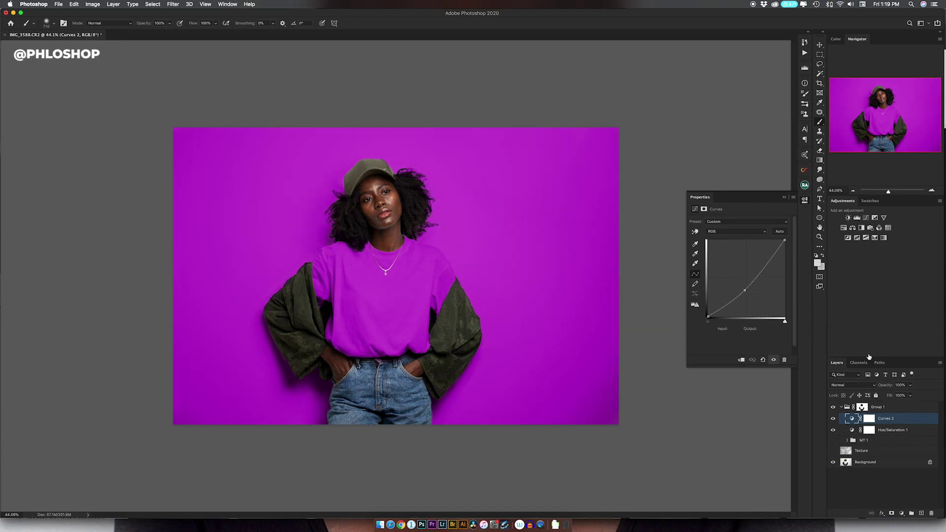
{"action": "left_click_drag", "start_coordinate": [855, 231], "coordinate": [818, 233]}
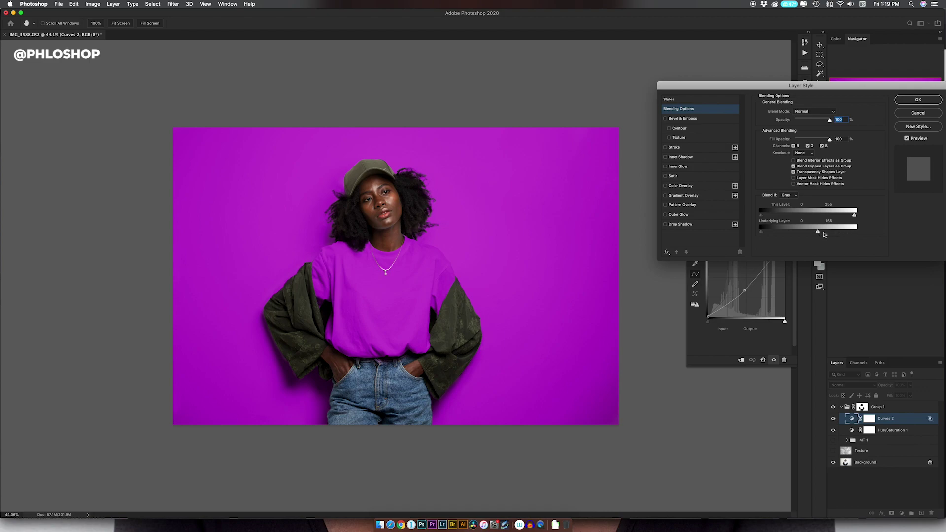
{"action": "mouse_move", "coordinate": [818, 233]}
{"action": "left_mouse_down"}
{"action": "mouse_move", "coordinate": [809, 233]}
{"action": "mouse_move", "coordinate": [824, 231]}
{"action": "left_mouse_up"}
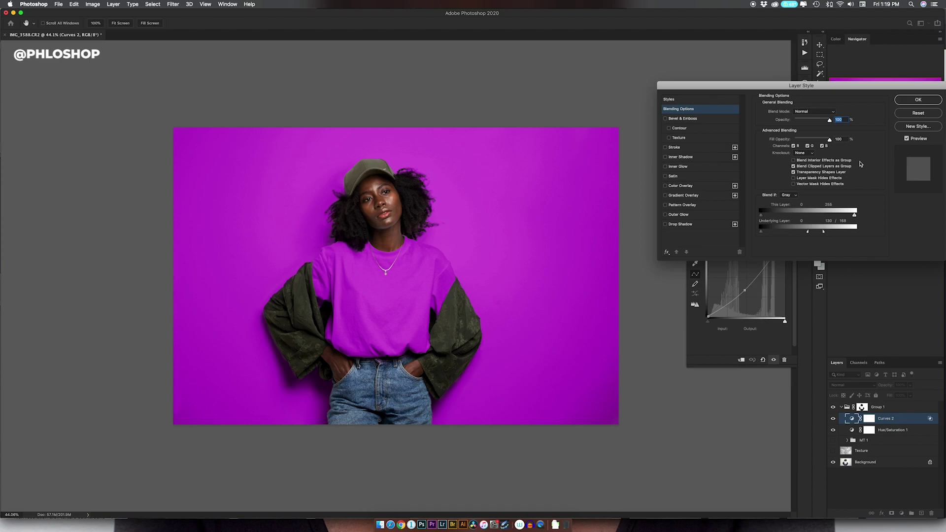
{"action": "left_click", "coordinate": [915, 101]}
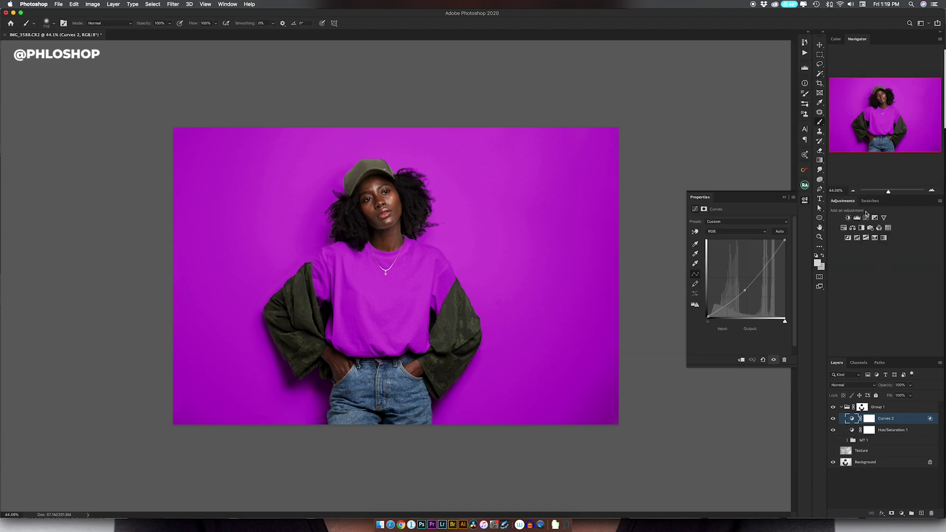
Add another Curves layer in Screen mode and split its Blend If Underlying Layer shadows at 111 / 137.
{"action": "left_click", "coordinate": [866, 218]}
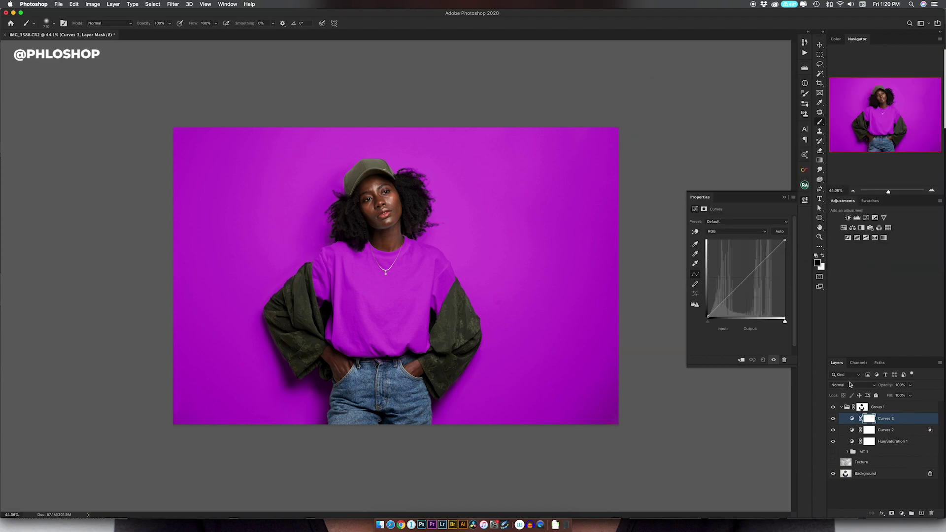
{"action": "left_click", "coordinate": [850, 385]}
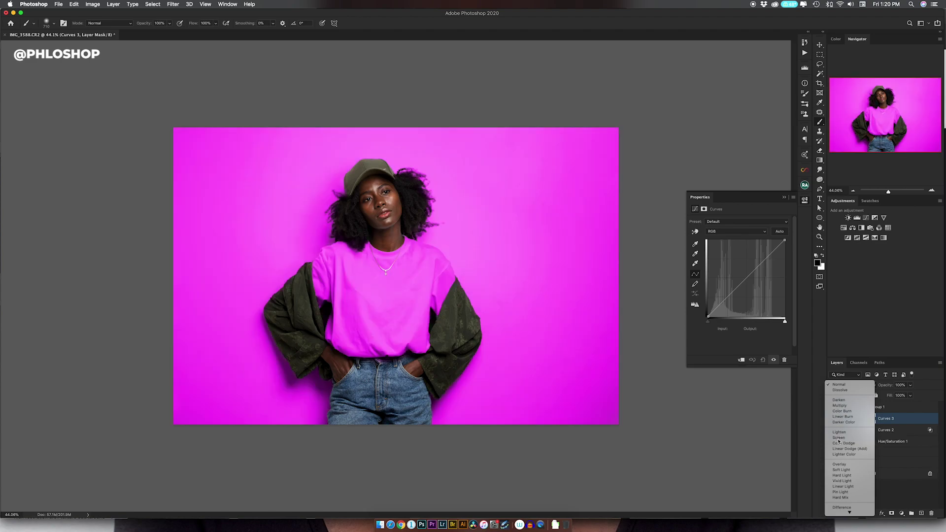
{"action": "left_click", "coordinate": [840, 438]}
{"action": "double_click", "coordinate": [904, 418]}
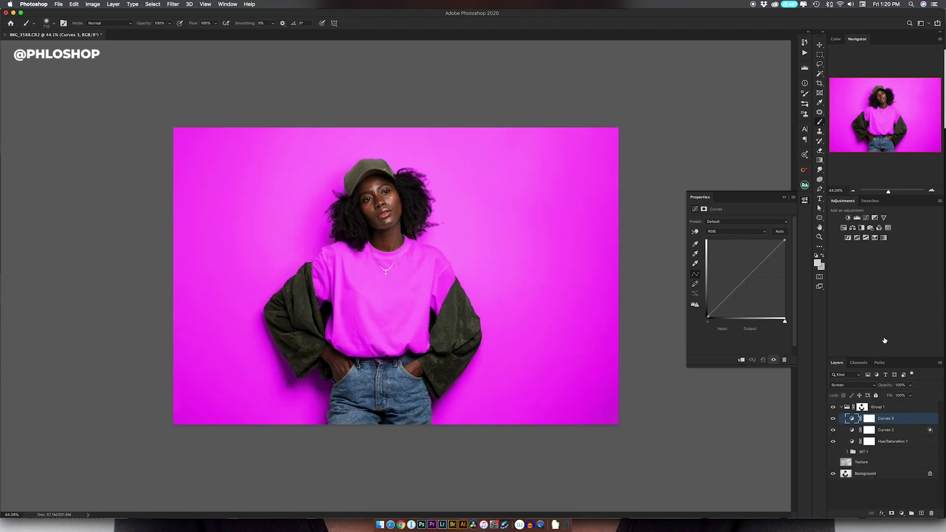
{"action": "left_click_drag", "start_coordinate": [760, 231], "coordinate": [804, 235]}
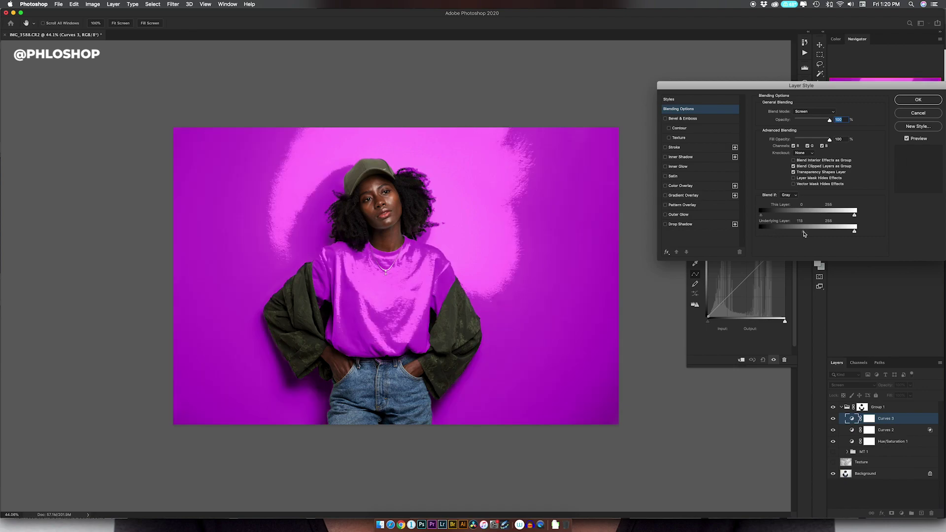
{"action": "left_click_drag", "start_coordinate": [804, 232], "coordinate": [806, 235]}
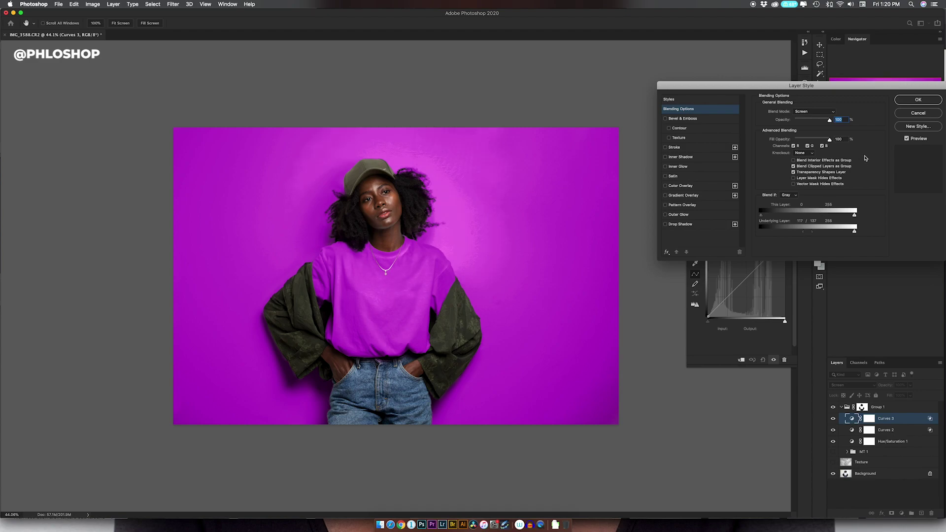
{"action": "left_click", "coordinate": [918, 100]}
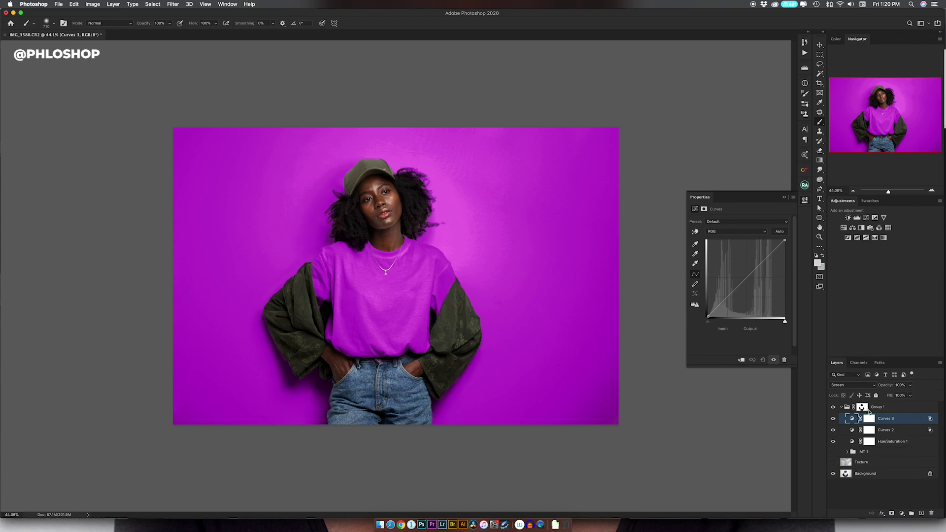
Paint black on the Curves 3 mask over the background around the head, and reduce the layer's opacity to 76%.
{"action": "left_click", "coordinate": [868, 417]}
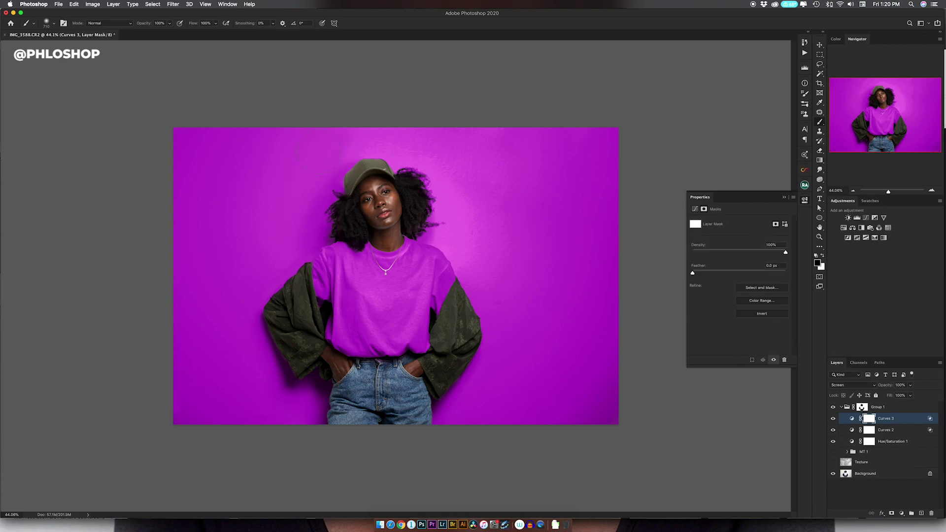
{"action": "mouse_move", "coordinate": [334, 134]}
{"action": "left_mouse_down"}
{"action": "mouse_move", "coordinate": [363, 124]}
{"action": "mouse_move", "coordinate": [343, 139]}
{"action": "mouse_move", "coordinate": [427, 151]}
{"action": "mouse_move", "coordinate": [403, 157]}
{"action": "mouse_move", "coordinate": [443, 141]}
{"action": "mouse_move", "coordinate": [447, 172]}
{"action": "mouse_move", "coordinate": [520, 155]}
{"action": "mouse_move", "coordinate": [531, 175]}
{"action": "mouse_move", "coordinate": [451, 197]}
{"action": "mouse_move", "coordinate": [442, 181]}
{"action": "mouse_move", "coordinate": [457, 221]}
{"action": "mouse_move", "coordinate": [434, 226]}
{"action": "mouse_move", "coordinate": [452, 230]}
{"action": "mouse_move", "coordinate": [473, 254]}
{"action": "left_mouse_up"}
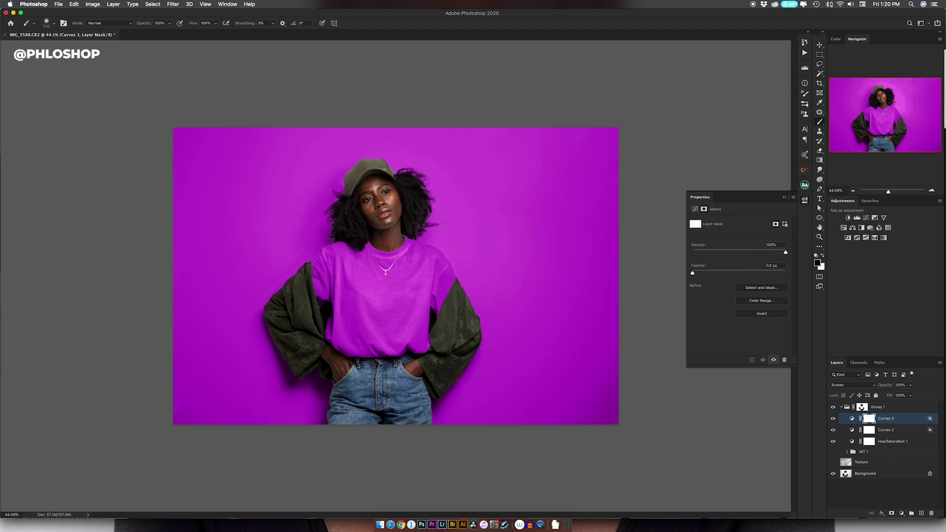
{"action": "left_click_drag", "start_coordinate": [503, 197], "coordinate": [505, 196]}
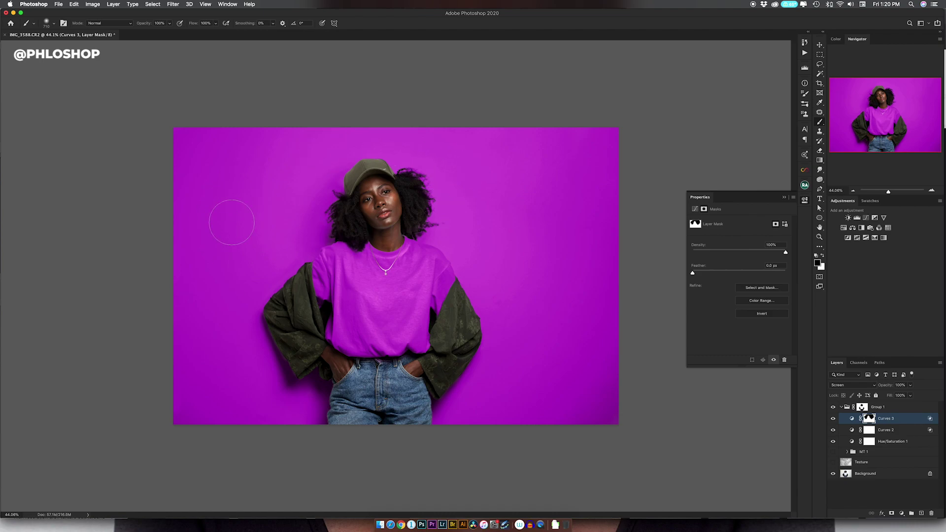
{"action": "left_click", "coordinate": [833, 419]}
{"action": "left_click", "coordinate": [833, 418]}
{"action": "left_click_drag", "start_coordinate": [886, 390], "coordinate": [878, 388]}
Group Curves 3, Curves 2 and Hue/Saturation 1, rename the group MT 2 and hide it.
{"action": "left_click", "coordinate": [891, 442], "text": "shift"}
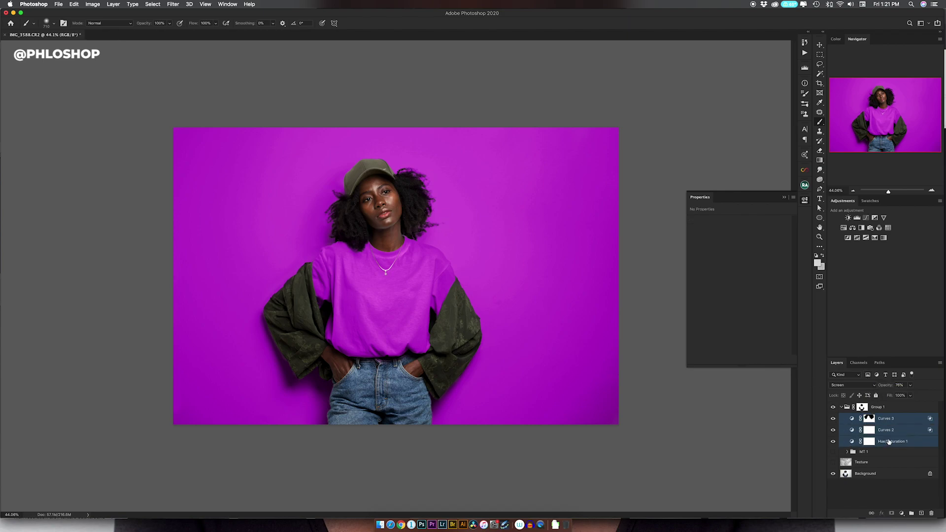
{"action": "key", "text": "super+g"}
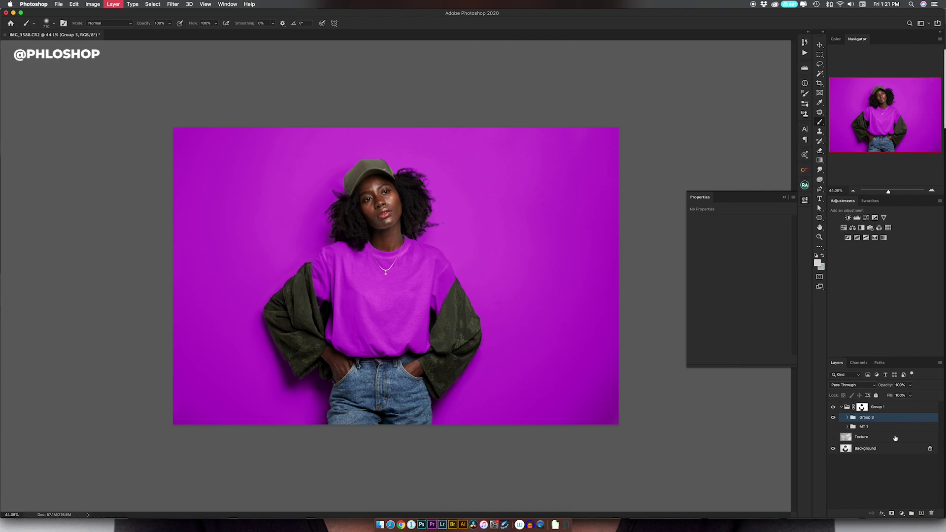
{"action": "double_click", "coordinate": [863, 419]}
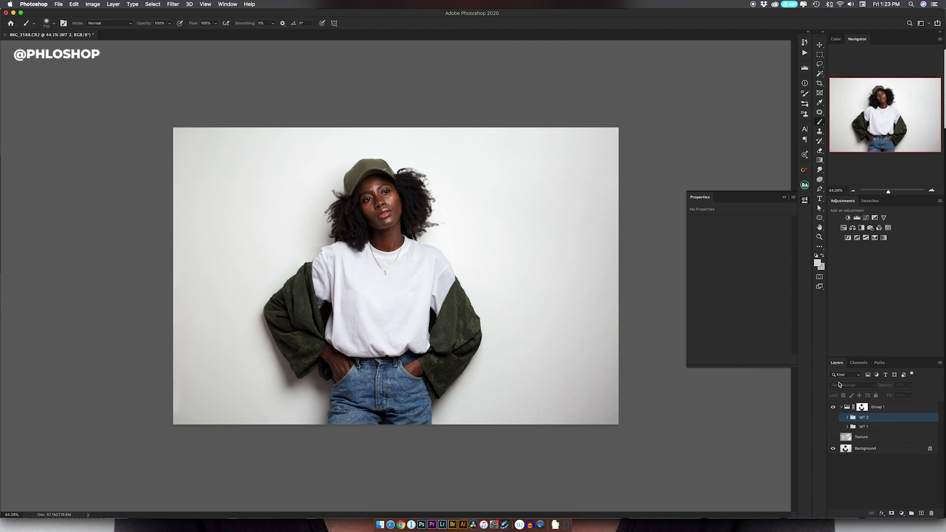
Add an empty layer above MT 2 and set the foreground color to purple #a948f8 for the Brush tool.
{"action": "left_click", "coordinate": [922, 513]}
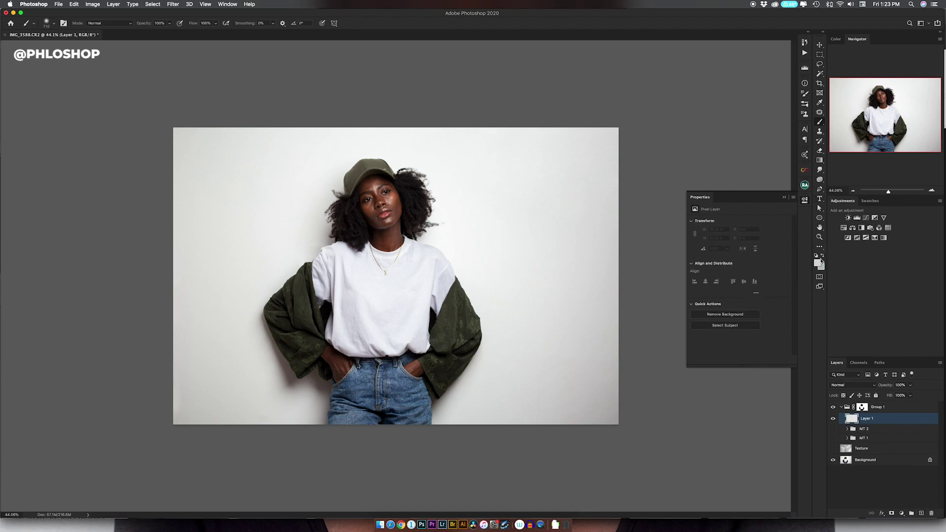
{"action": "left_click", "coordinate": [818, 263]}
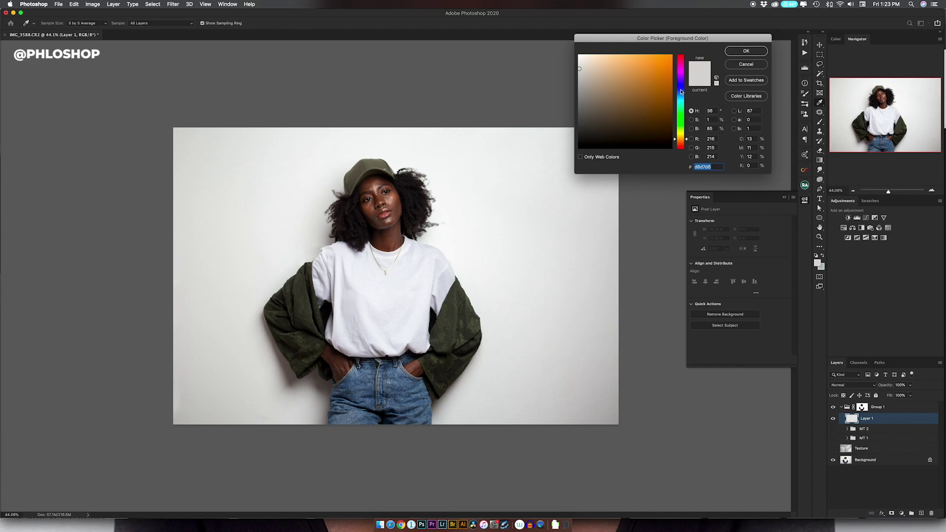
{"action": "left_click_drag", "start_coordinate": [681, 133], "coordinate": [680, 141]}
{"action": "left_click", "coordinate": [660, 77]}
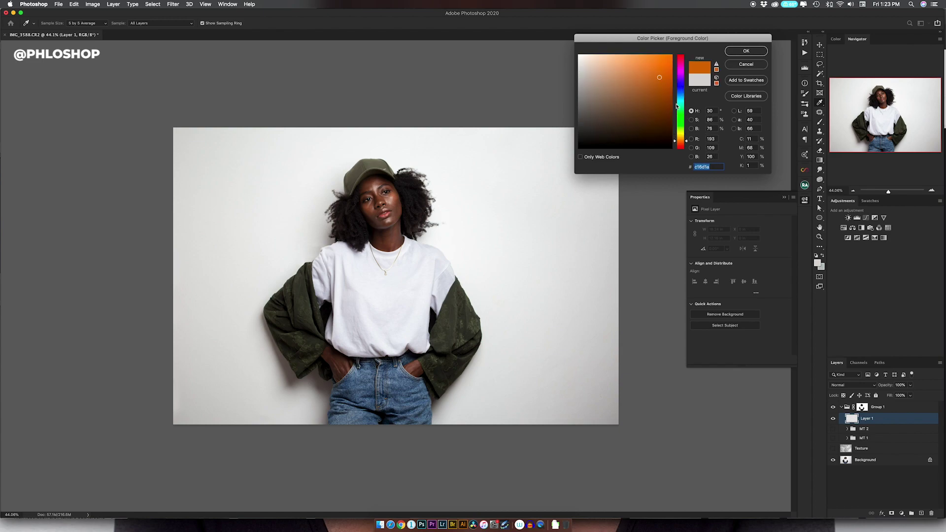
{"action": "left_click", "coordinate": [681, 78]}
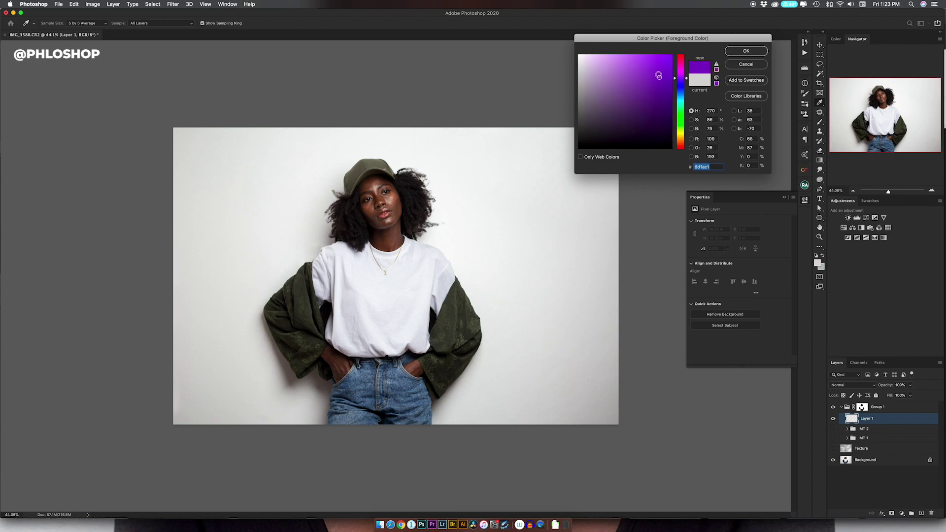
{"action": "left_click", "coordinate": [645, 57]}
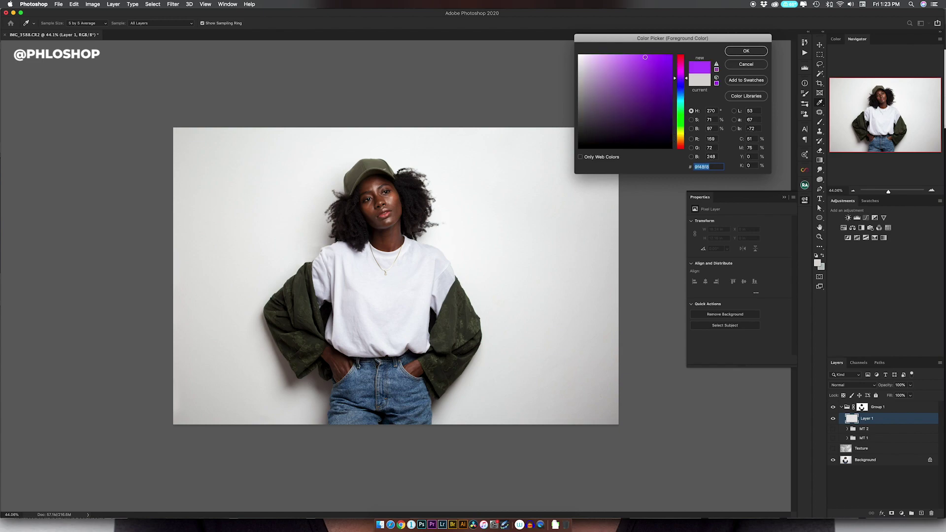
{"action": "left_click", "coordinate": [739, 51]}
{"action": "key", "text": "b"}
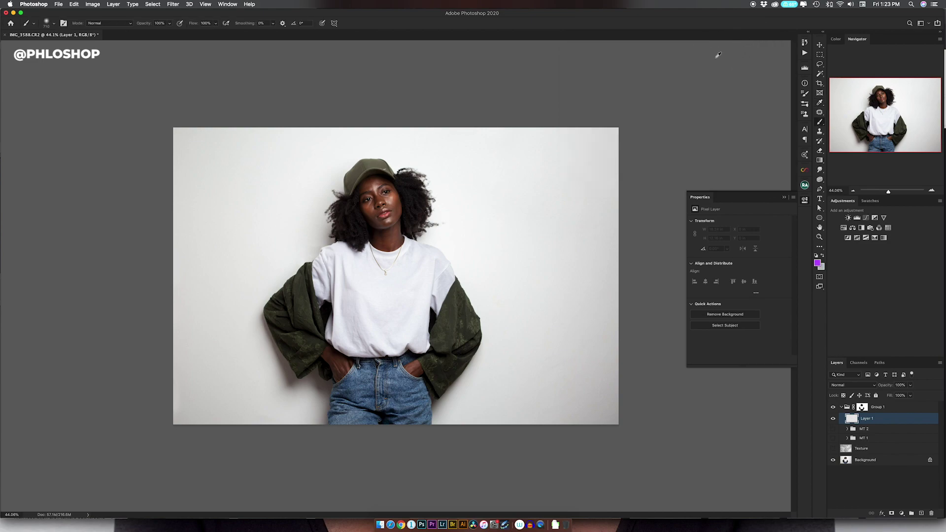
Fill Layer 1 with the purple foreground color and add a Hue/Saturation adjustment clipped to it.
{"action": "key", "text": "alt+BackSpace"}
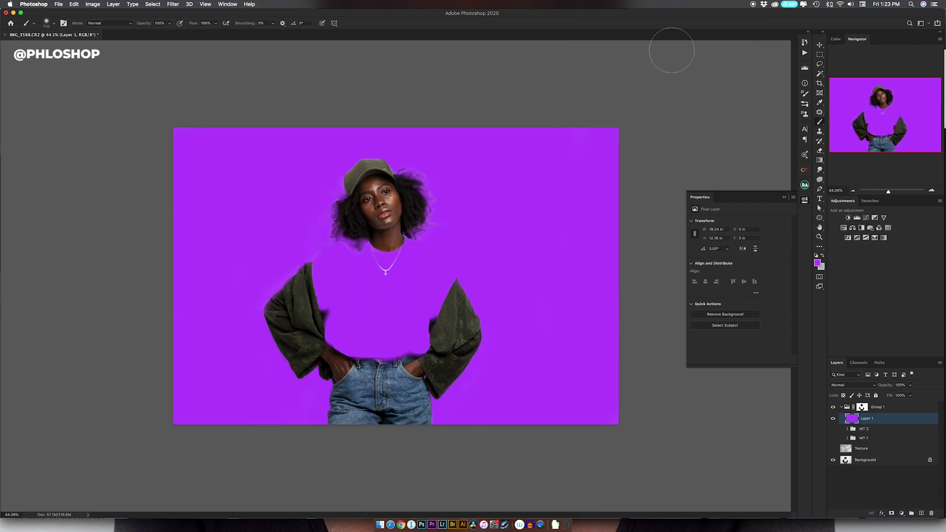
{"action": "left_click", "coordinate": [845, 230]}
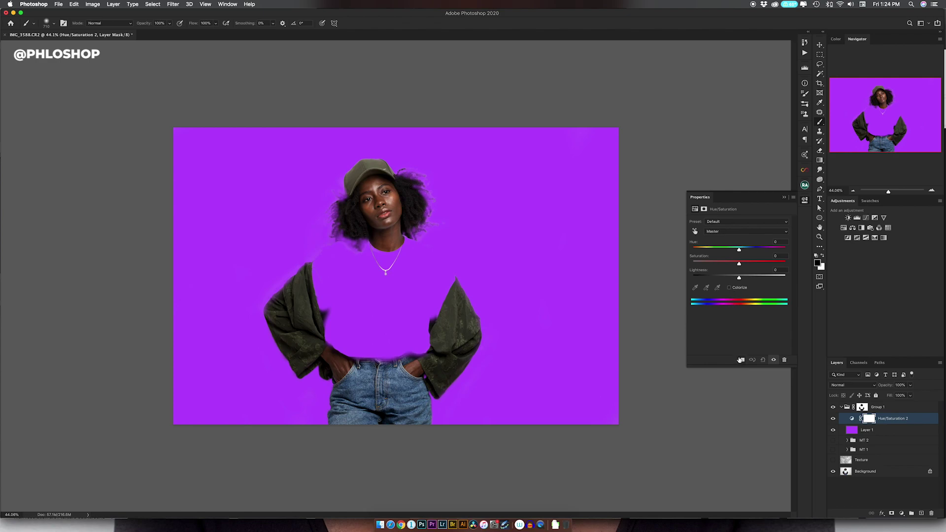
{"action": "left_click", "coordinate": [740, 360]}
Set the blend mode of the purple Layer 1 to Multiply.
{"action": "left_click", "coordinate": [876, 434]}
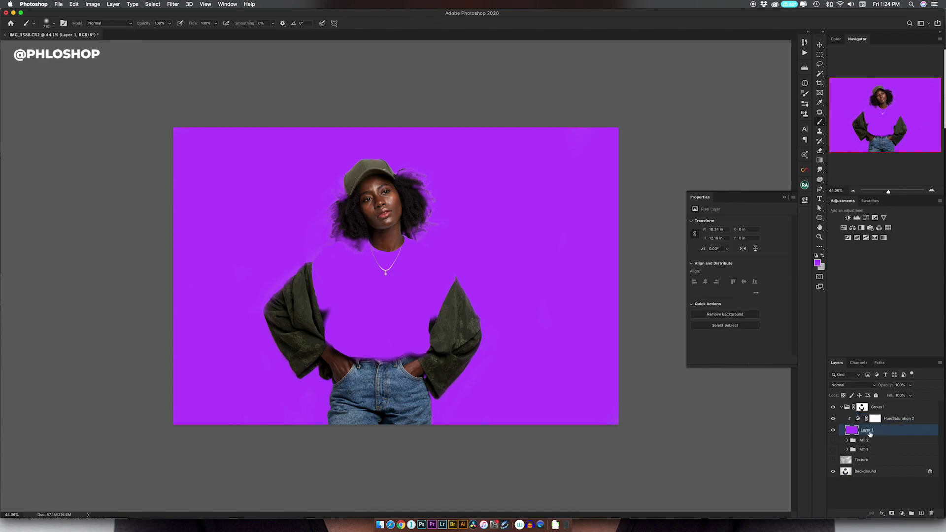
{"action": "left_click", "coordinate": [845, 386]}
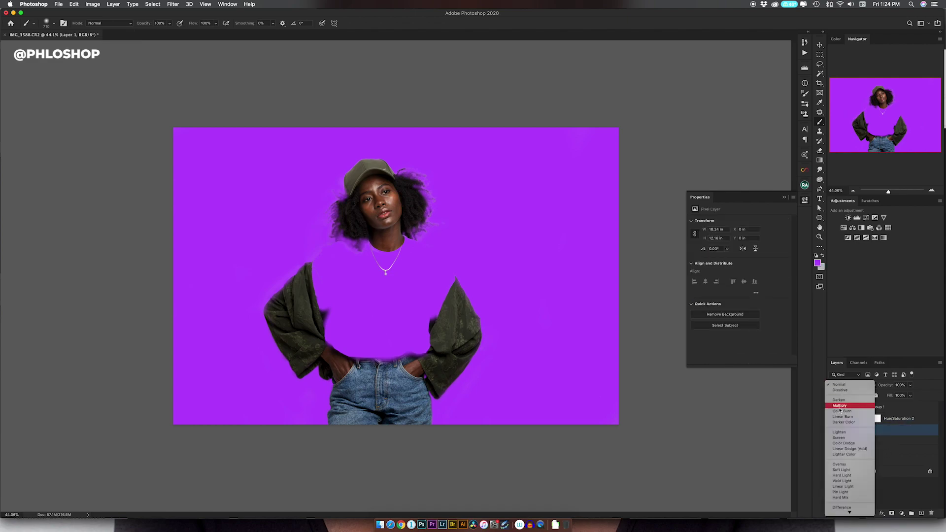
{"action": "left_click", "coordinate": [841, 405]}
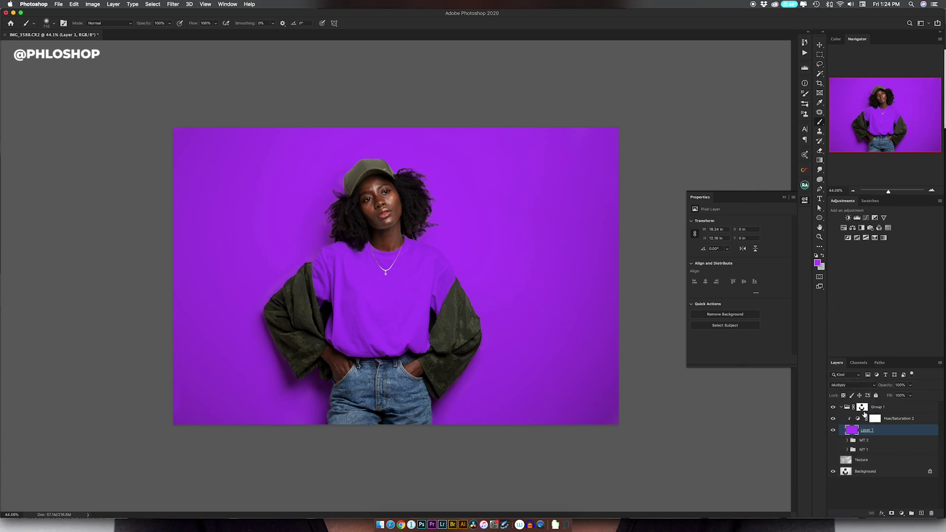
Try shifting the hue of the clipped Hue/Saturation 2 layer toward magenta.
{"action": "left_click", "coordinate": [859, 420]}
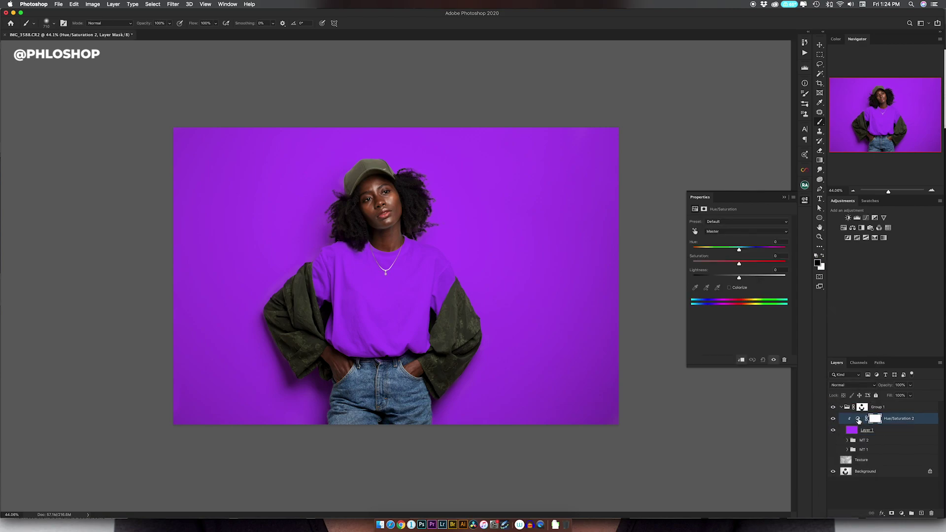
{"action": "left_click", "coordinate": [857, 419]}
{"action": "mouse_move", "coordinate": [739, 249]}
{"action": "left_mouse_down"}
{"action": "mouse_move", "coordinate": [712, 252]}
{"action": "mouse_move", "coordinate": [758, 251]}
{"action": "left_mouse_up"}
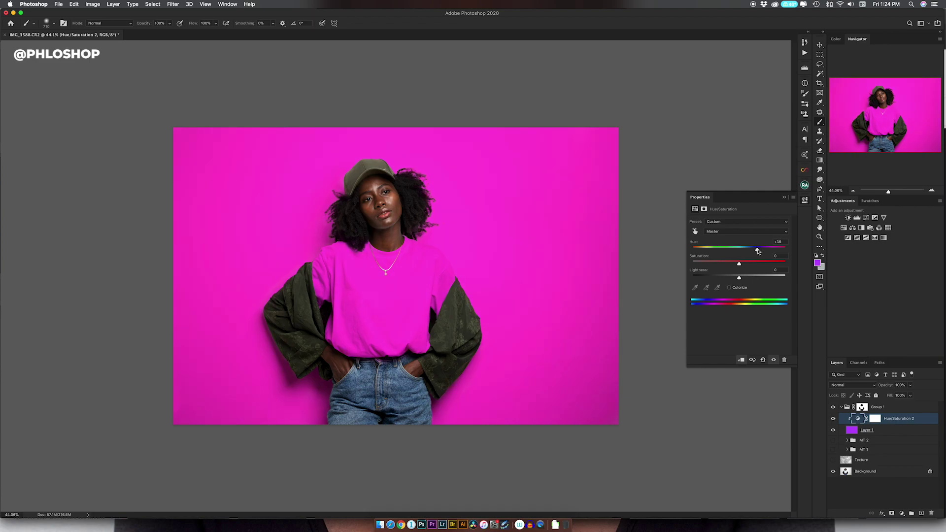
{"action": "left_click", "coordinate": [850, 432]}
{"action": "double_click", "coordinate": [850, 432]}
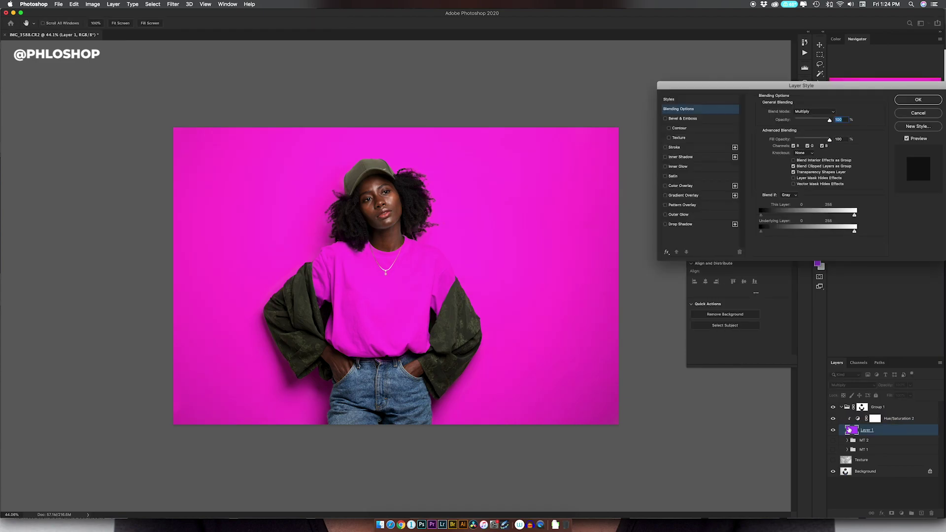
{"action": "left_click", "coordinate": [912, 114]}
Set Hue/Saturation 2 to Hue +61, Saturation -16 and Lightness -6 for a pinkish red.
{"action": "left_click", "coordinate": [859, 419]}
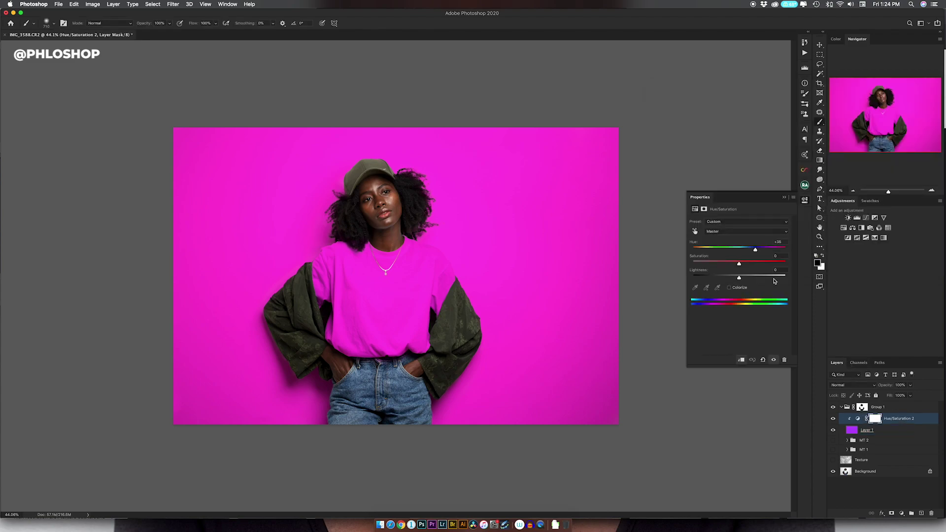
{"action": "left_click_drag", "start_coordinate": [756, 250], "coordinate": [737, 279]}
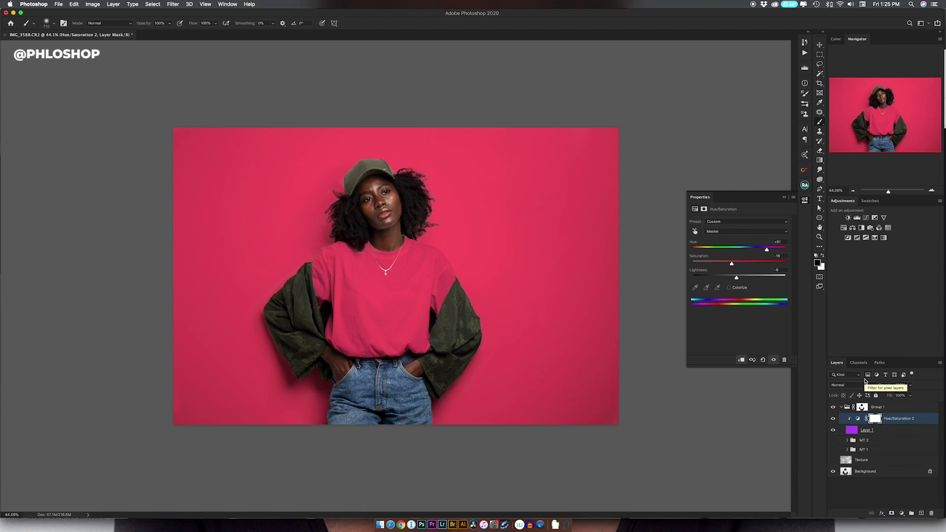
Duplicate Curves 3 and Curves 2 from the MT 2 group to above Hue/Saturation 2, and collapse MT 2.
{"action": "left_click", "coordinate": [848, 441]}
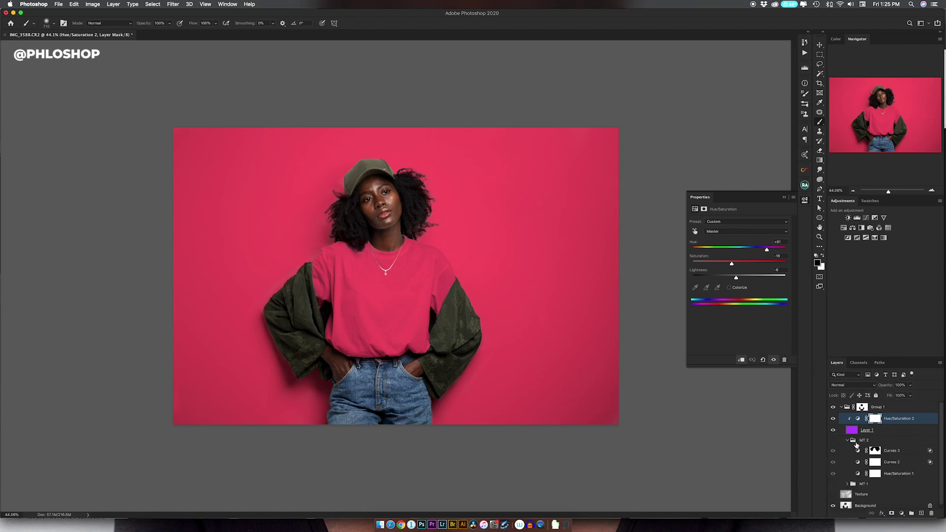
{"action": "left_click", "coordinate": [899, 454]}
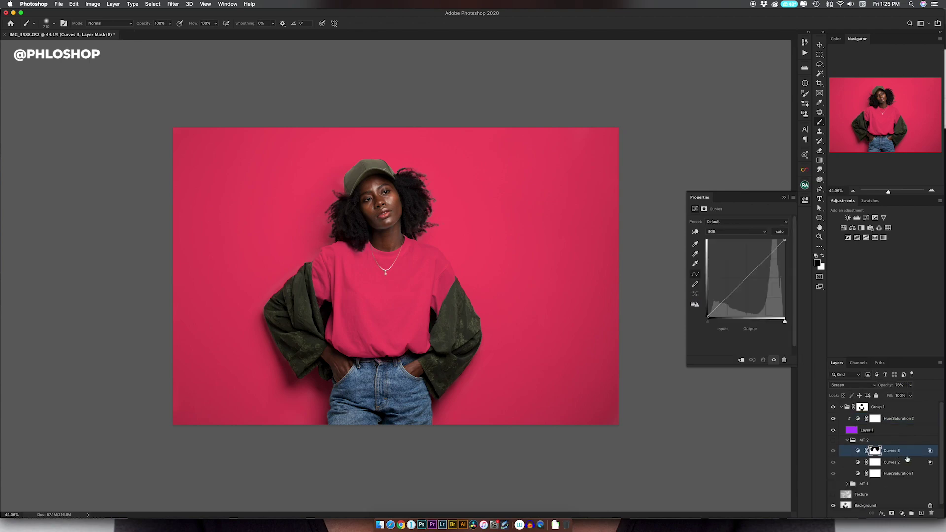
{"action": "left_click", "coordinate": [907, 464], "text": "shift"}
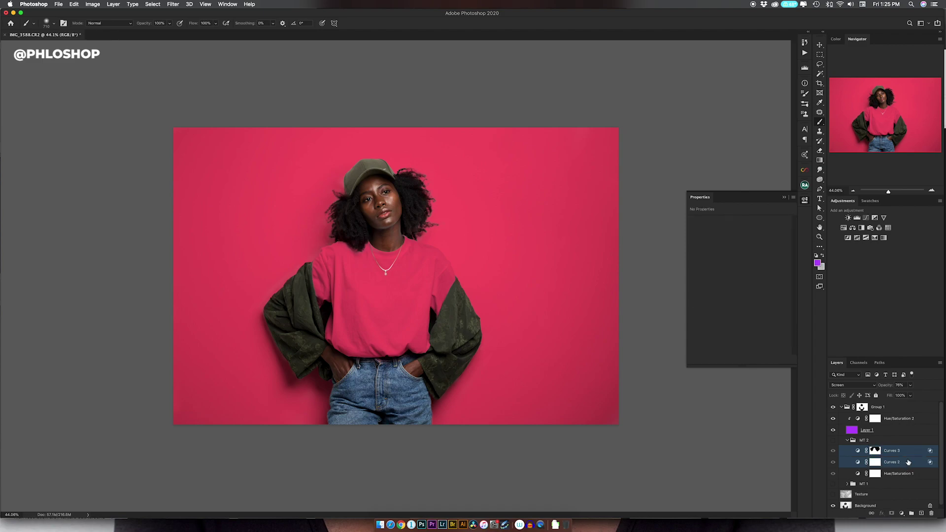
{"action": "left_click_drag", "start_coordinate": [909, 461], "coordinate": [913, 417]}
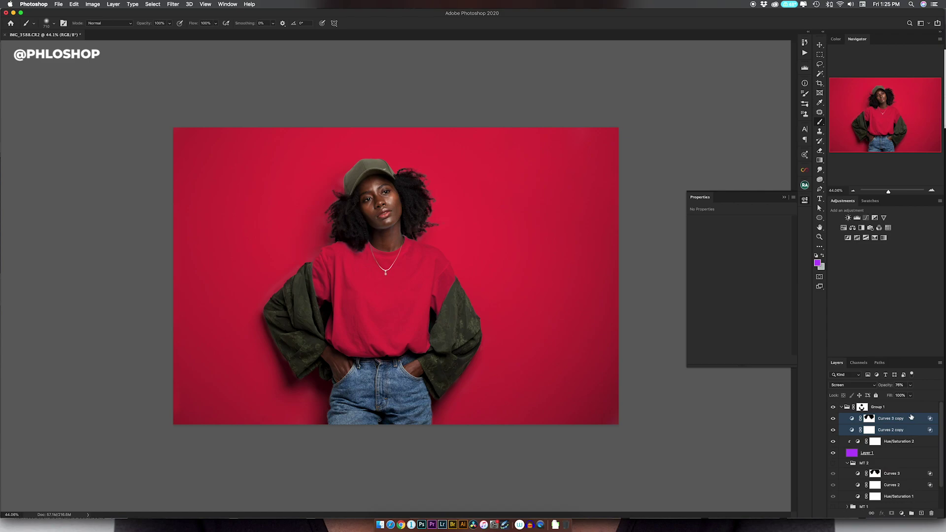
{"action": "left_click", "coordinate": [848, 464]}
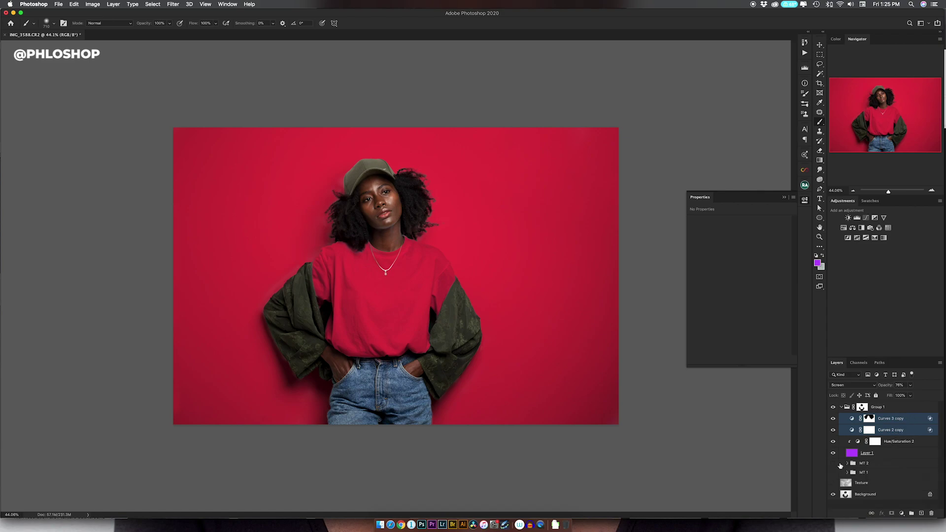
Compare the image with and without Curves 2 copy, and reduce that layer's opacity.
{"action": "left_click", "coordinate": [833, 430]}
{"action": "left_click", "coordinate": [833, 430]}
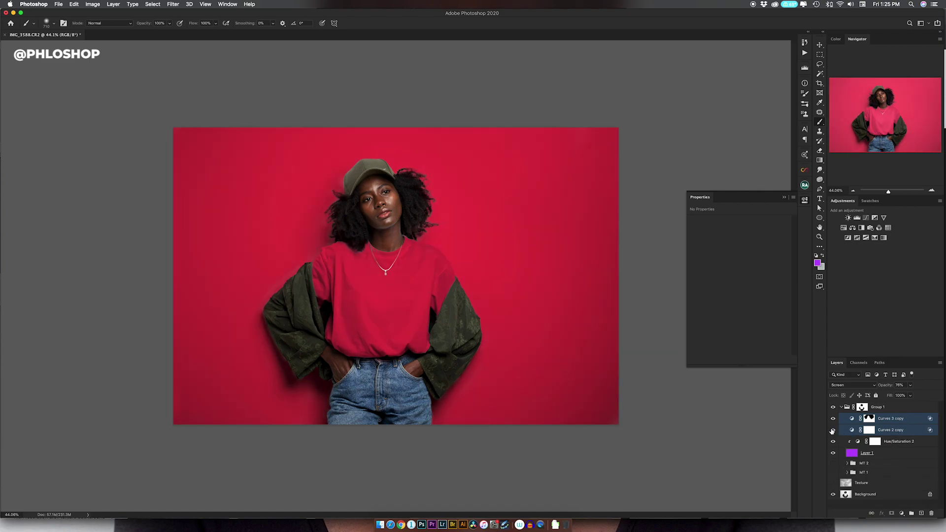
{"action": "left_click", "coordinate": [833, 430]}
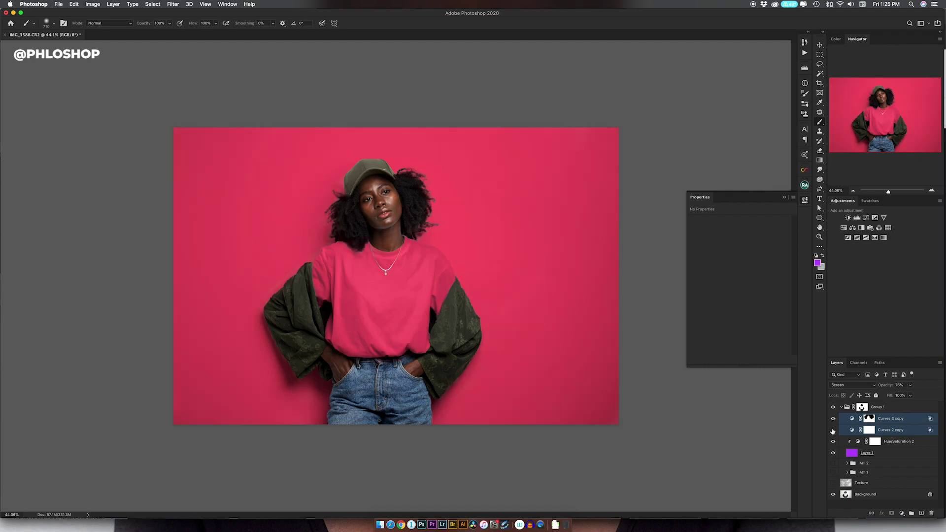
{"action": "left_click", "coordinate": [833, 431]}
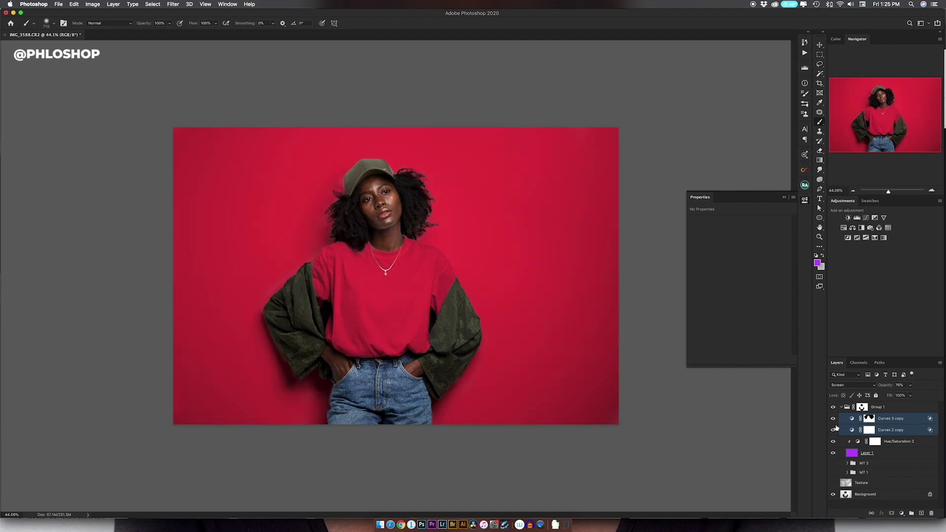
{"action": "left_click", "coordinate": [887, 430]}
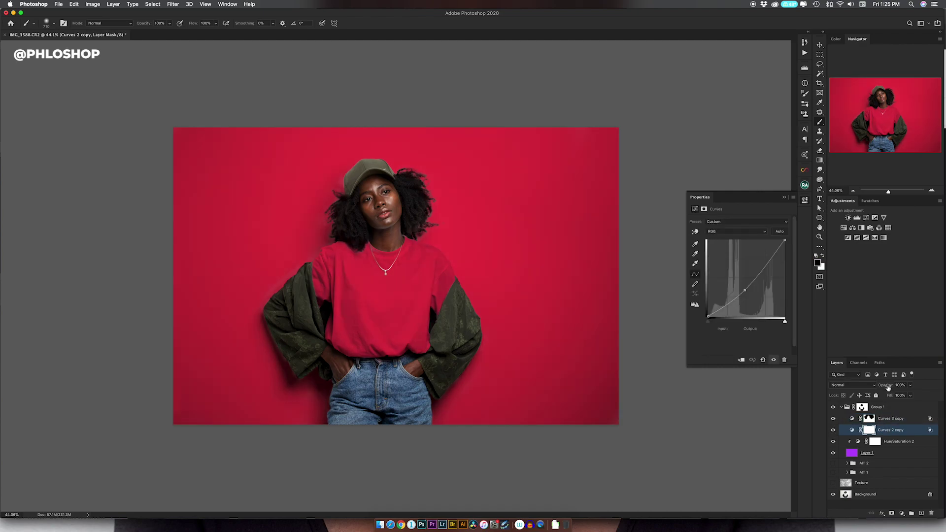
{"action": "left_click_drag", "start_coordinate": [888, 388], "coordinate": [867, 389]}
Lower the split Blend If Underlying Layer shadow range of Curves 3 copy, and check the Curves copies by toggling their visibility.
{"action": "left_click", "coordinate": [879, 420]}
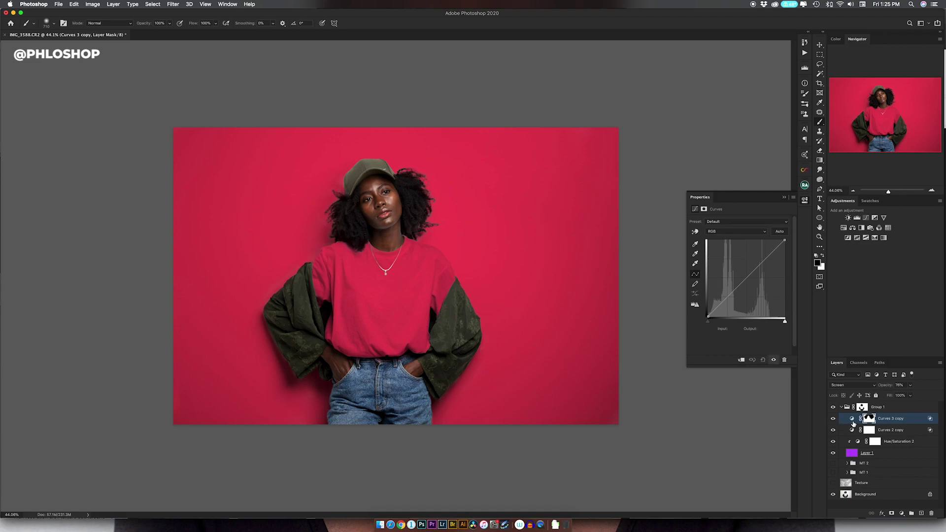
{"action": "left_click", "coordinate": [853, 419]}
{"action": "double_click", "coordinate": [924, 418]}
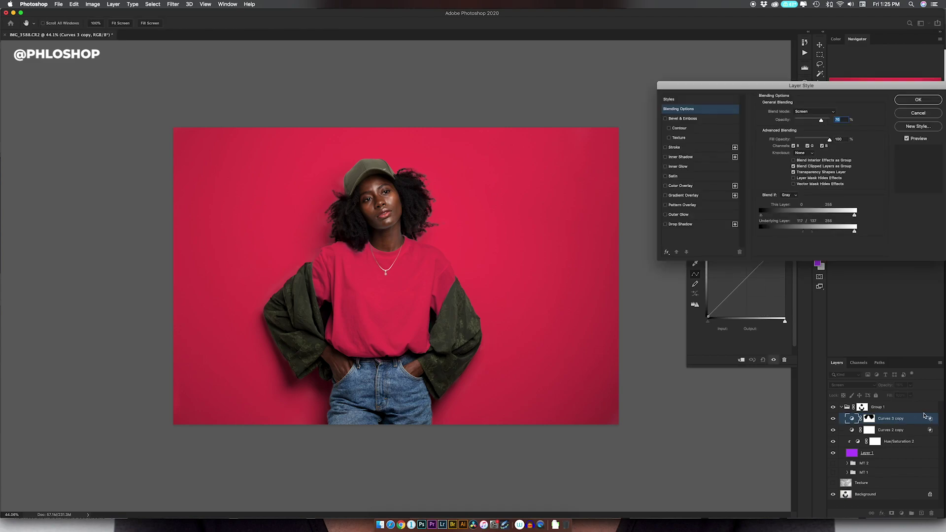
{"action": "mouse_move", "coordinate": [812, 231]}
{"action": "left_mouse_down"}
{"action": "mouse_move", "coordinate": [738, 240]}
{"action": "mouse_move", "coordinate": [800, 233]}
{"action": "left_mouse_up"}
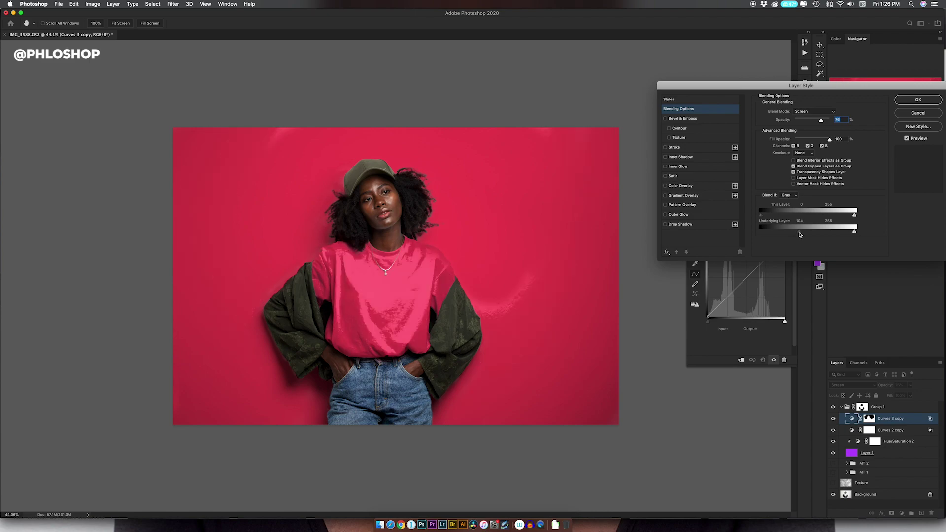
{"action": "key", "text": "alt"}
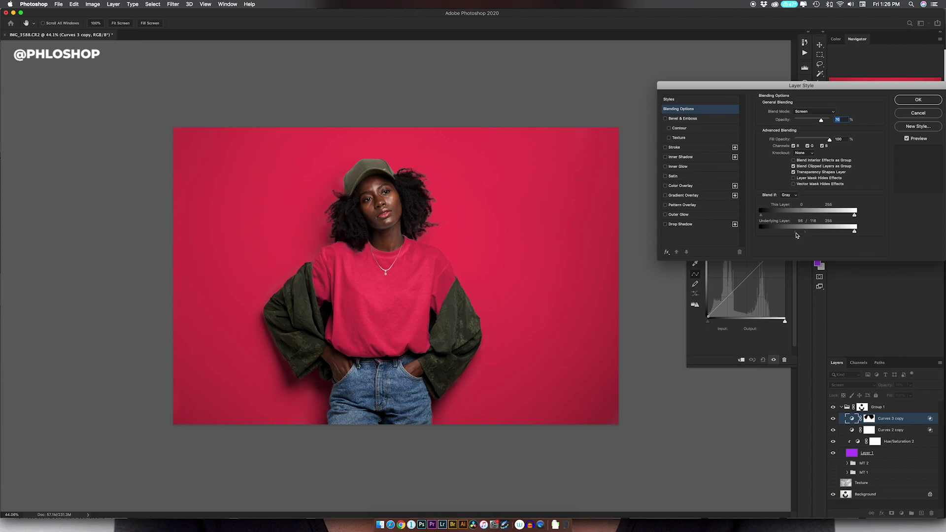
{"action": "mouse_move", "coordinate": [796, 236]}
{"action": "left_mouse_down"}
{"action": "mouse_move", "coordinate": [809, 234]}
{"action": "mouse_move", "coordinate": [800, 235]}
{"action": "left_mouse_up"}
{"action": "left_click_drag", "start_coordinate": [811, 234], "coordinate": [809, 233]}
{"action": "key", "text": "Return"}
{"action": "left_click", "coordinate": [833, 419]}
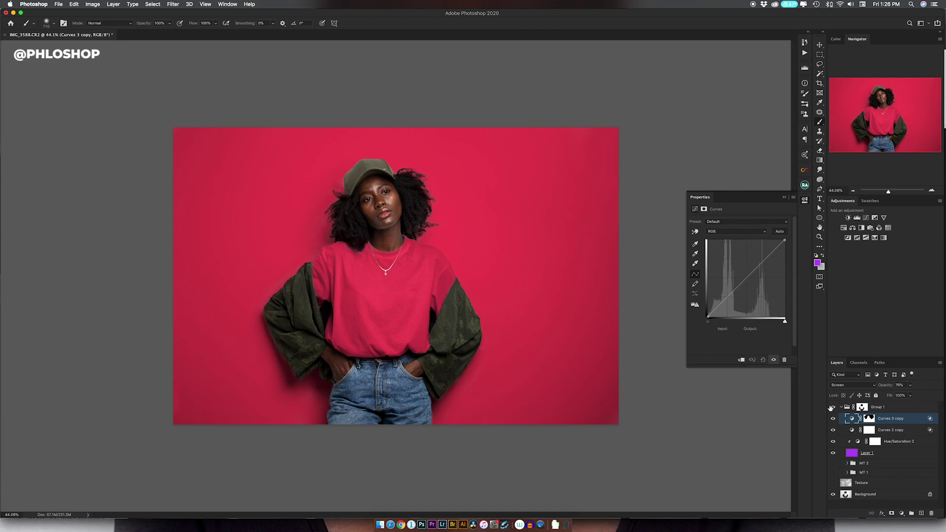
{"action": "left_click", "coordinate": [833, 431]}
{"action": "left_click", "coordinate": [833, 431]}
Group both Curves copies, Hue/Saturation 2 and Layer 1, and rename the group MT 3.
{"action": "left_click", "coordinate": [895, 455], "text": "shift"}
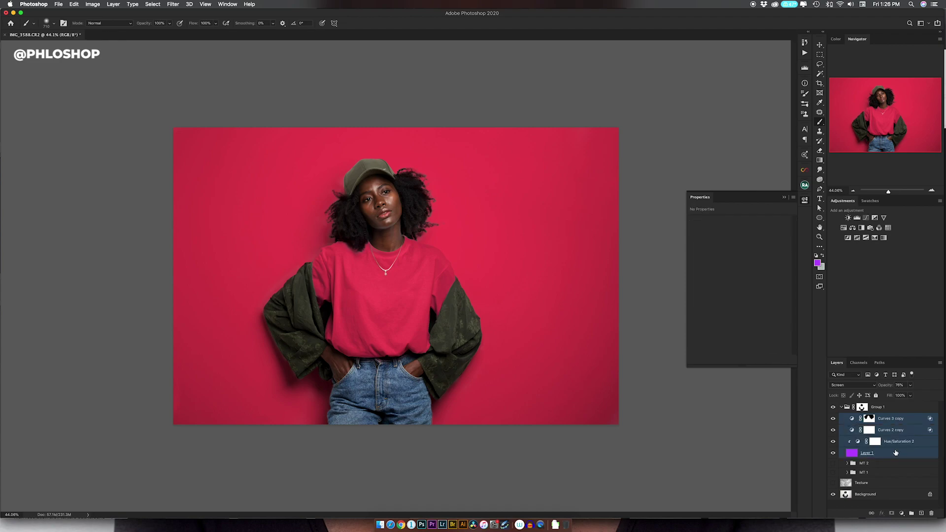
{"action": "key", "text": "super+g"}
{"action": "double_click", "coordinate": [865, 419]}
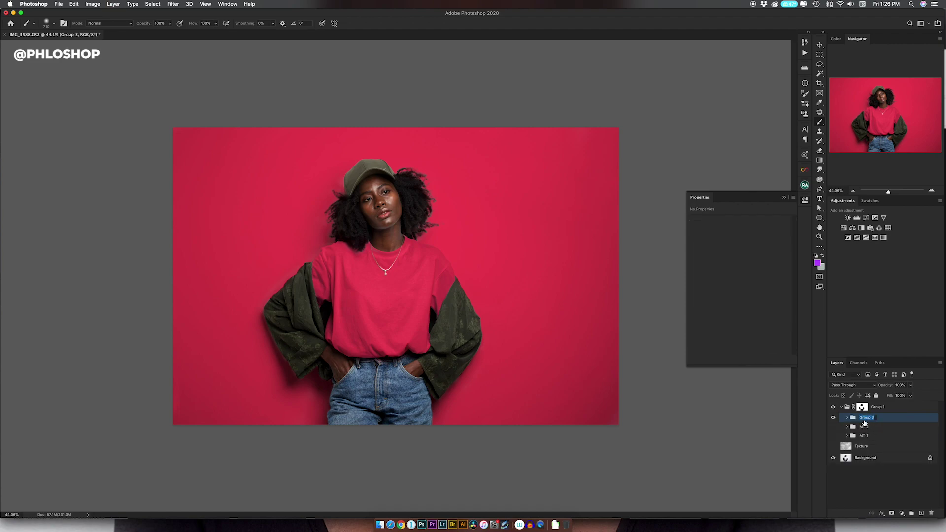
{"action": "type", "text": "MT"}
{"action": "key", "text": "Return"}
Compare the MT 3, MT 1 and MT 2 color versions one at a time, and leave only MT 1 shown.
{"action": "left_click", "coordinate": [834, 419]}
{"action": "left_click", "coordinate": [833, 419]}
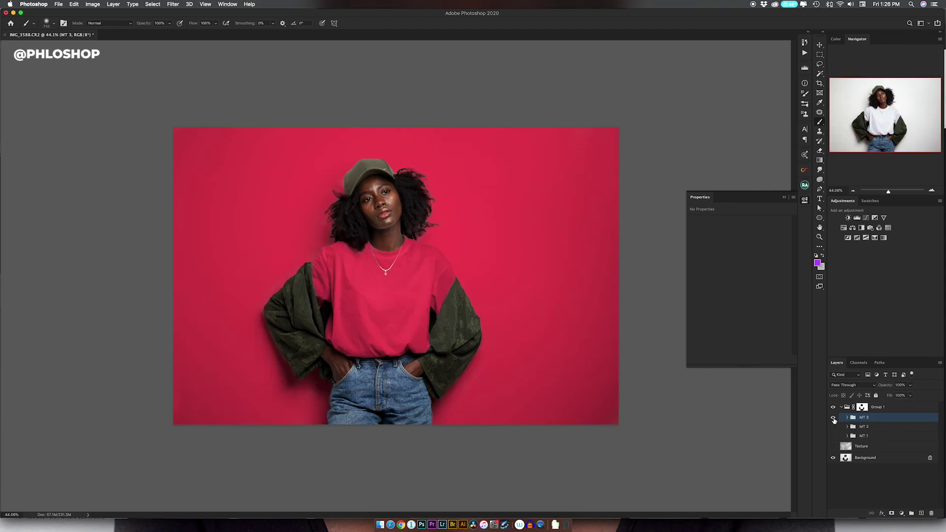
{"action": "left_click", "coordinate": [833, 419]}
{"action": "left_click", "coordinate": [834, 437]}
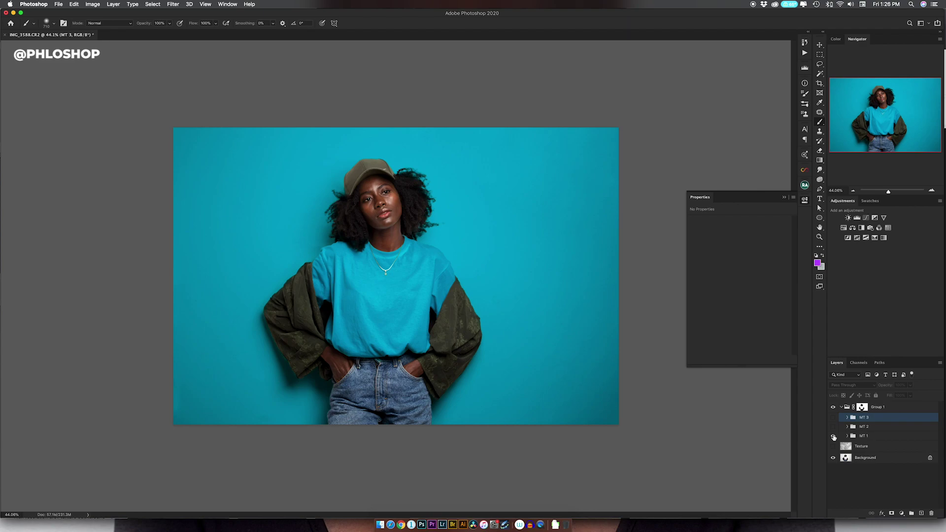
{"action": "left_click", "coordinate": [834, 437]}
{"action": "left_click", "coordinate": [834, 427]}
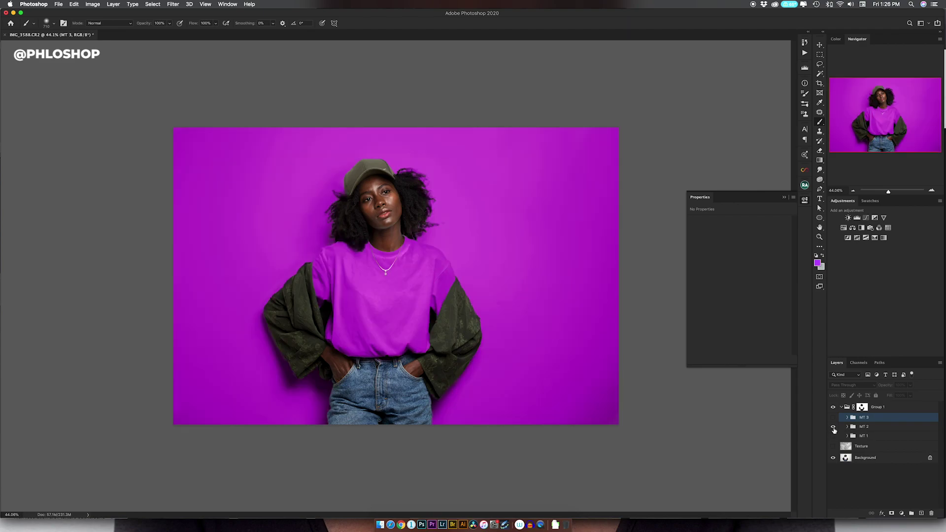
{"action": "left_click", "coordinate": [834, 427]}
{"action": "left_click", "coordinate": [834, 419]}
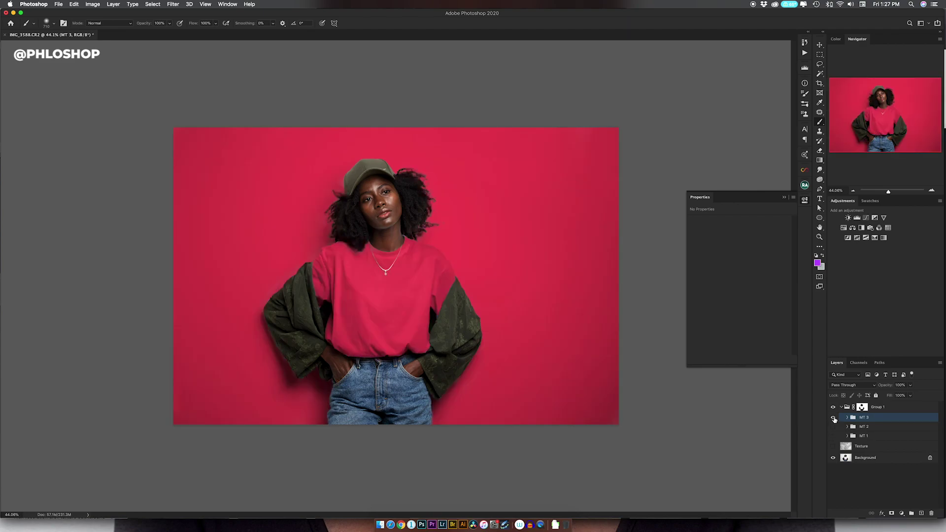
{"action": "left_click", "coordinate": [833, 418]}
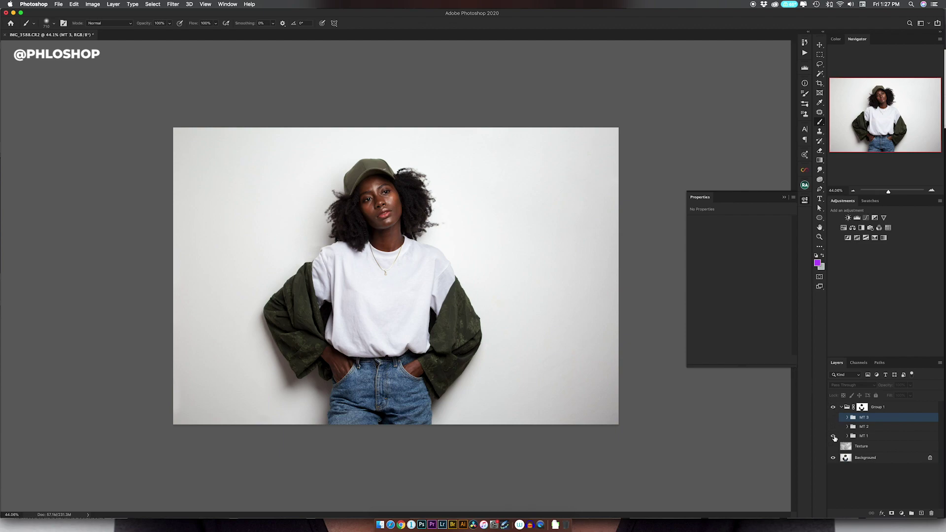
{"action": "left_click", "coordinate": [833, 436]}
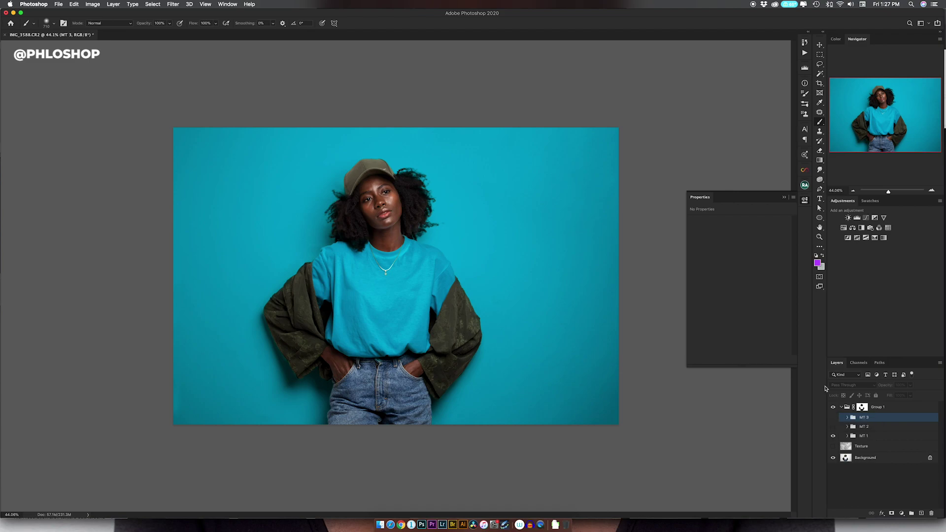
Show the Texture layer beneath Group 1 and collapse the group.
{"action": "left_click", "coordinate": [866, 447]}
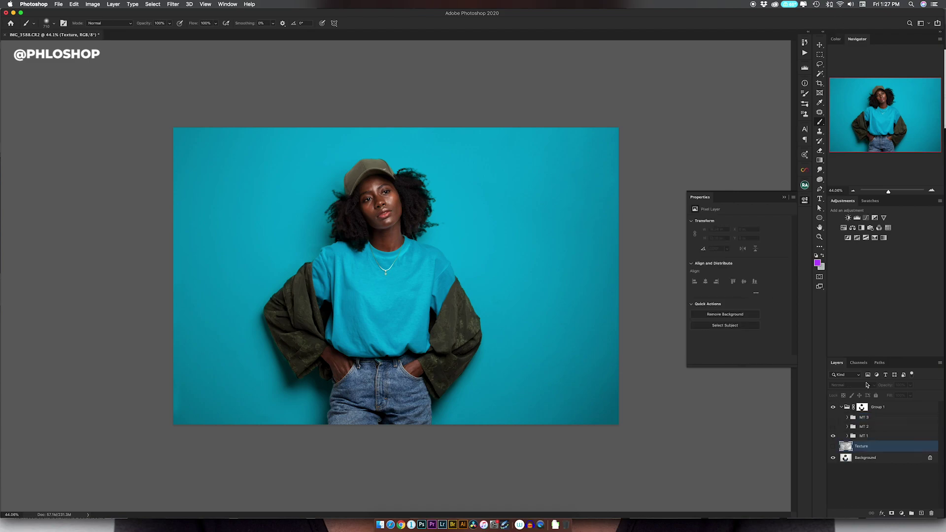
{"action": "left_click", "coordinate": [833, 447]}
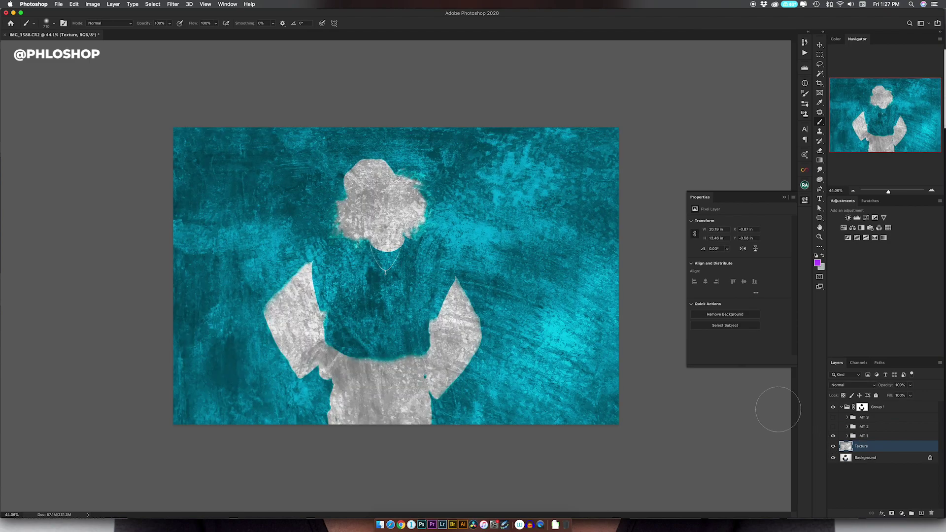
{"action": "left_click", "coordinate": [841, 407]}
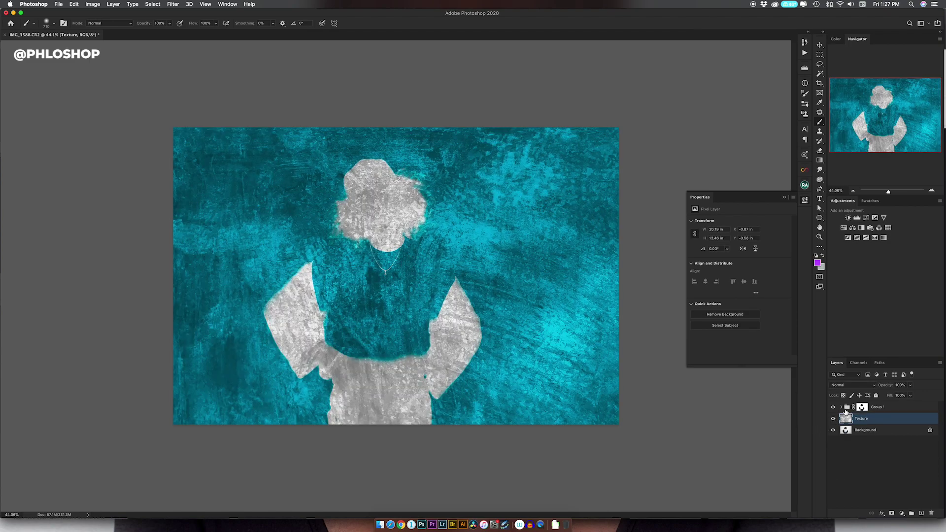
Move the Texture layer into Group 1 beneath MT 1, and copy the group's layer mask onto it.
{"action": "left_click", "coordinate": [842, 407]}
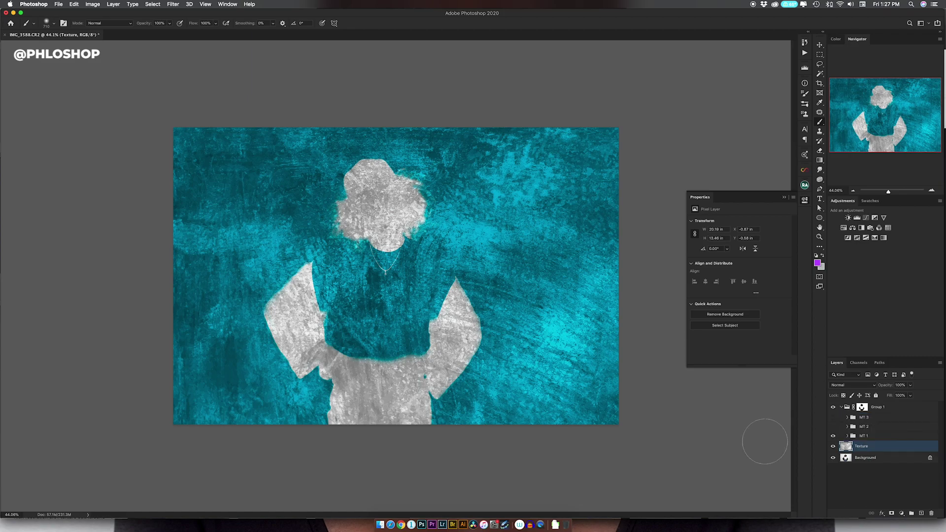
{"action": "left_click_drag", "start_coordinate": [868, 446], "coordinate": [875, 442]}
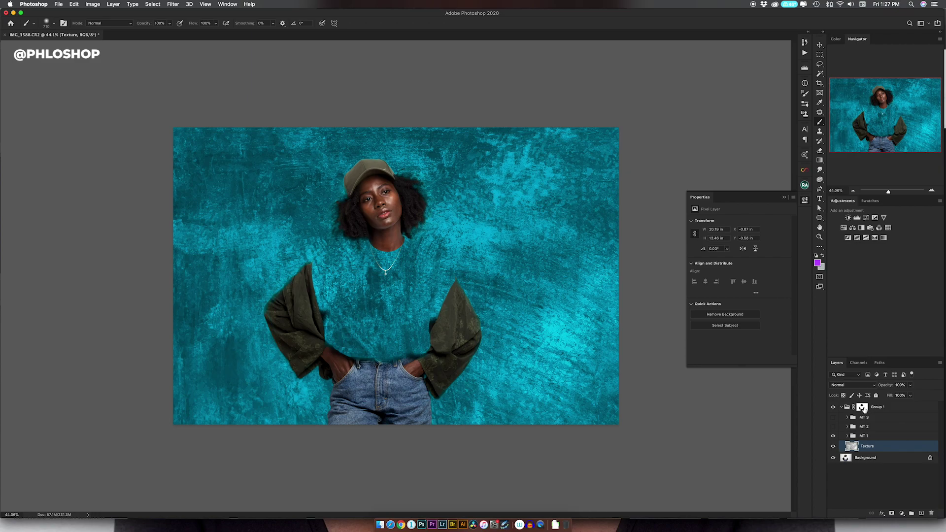
{"action": "left_click_drag", "start_coordinate": [862, 409], "coordinate": [865, 446]}
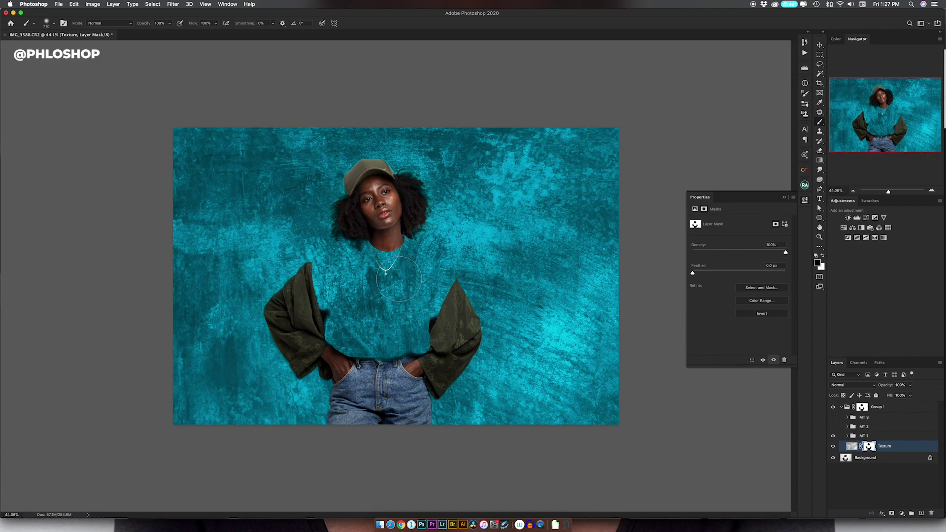
Paint black over the T-shirt on the Texture layer's mask to remove the texture from the shirt.
{"action": "mouse_move", "coordinate": [395, 317]}
{"action": "left_mouse_down"}
{"action": "mouse_move", "coordinate": [378, 301]}
{"action": "mouse_move", "coordinate": [353, 336]}
{"action": "mouse_move", "coordinate": [350, 316]}
{"action": "left_mouse_up"}
{"action": "key", "text": "bracketleft"}
{"action": "key", "text": "bracketleft"}
{"action": "key", "text": "bracketleft"}
{"action": "key", "text": "bracketleft"}
{"action": "key", "text": "bracketleft"}
{"action": "key", "text": "bracketleft"}
{"action": "mouse_move", "coordinate": [376, 257]}
{"action": "left_mouse_down"}
{"action": "mouse_move", "coordinate": [348, 260]}
{"action": "mouse_move", "coordinate": [352, 247]}
{"action": "mouse_move", "coordinate": [320, 260]}
{"action": "mouse_move", "coordinate": [321, 306]}
{"action": "left_mouse_up"}
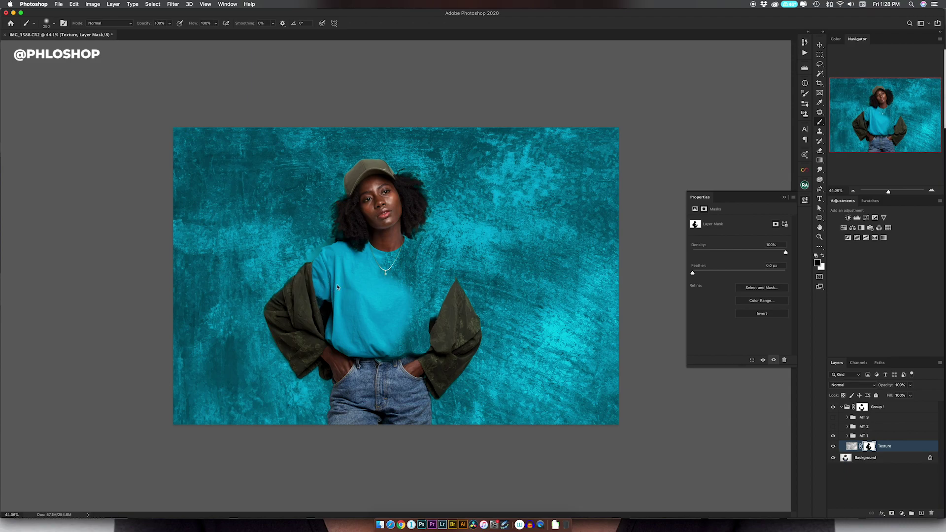
{"action": "key", "text": "bracketright"}
{"action": "key", "text": "bracketright"}
{"action": "key", "text": "bracketright"}
{"action": "mouse_move", "coordinate": [392, 347]}
{"action": "left_mouse_down"}
{"action": "mouse_move", "coordinate": [385, 338]}
{"action": "mouse_move", "coordinate": [417, 329]}
{"action": "mouse_move", "coordinate": [436, 285]}
{"action": "mouse_move", "coordinate": [427, 272]}
{"action": "mouse_move", "coordinate": [385, 269]}
{"action": "left_mouse_up"}
Refine the Texture mask around both shoulders, painting white to restore the background texture beside the shirt.
{"action": "key", "text": "z"}
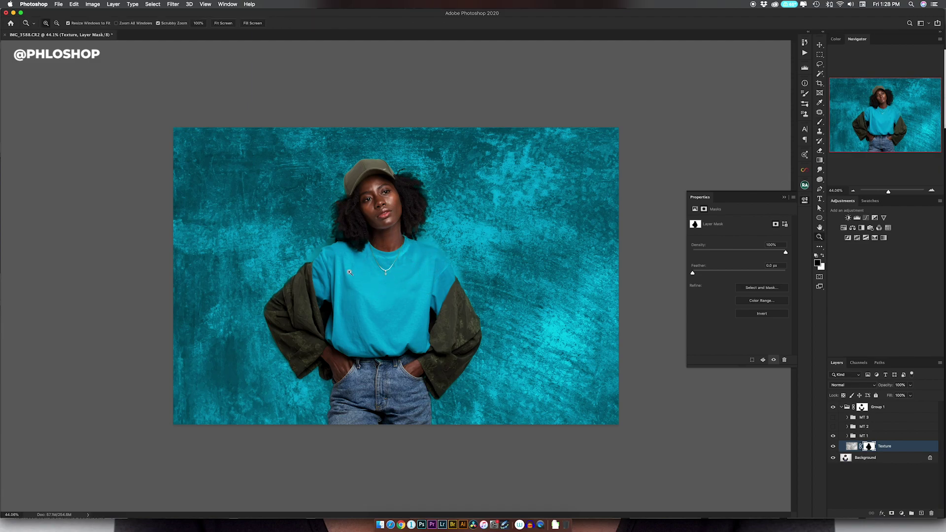
{"action": "mouse_move", "coordinate": [302, 258]}
{"action": "left_mouse_down"}
{"action": "mouse_move", "coordinate": [340, 254]}
{"action": "mouse_move", "coordinate": [311, 238]}
{"action": "mouse_move", "coordinate": [319, 253]}
{"action": "left_mouse_up"}
{"action": "key", "text": "b"}
{"action": "left_click_drag", "start_coordinate": [320, 254], "coordinate": [306, 250]}
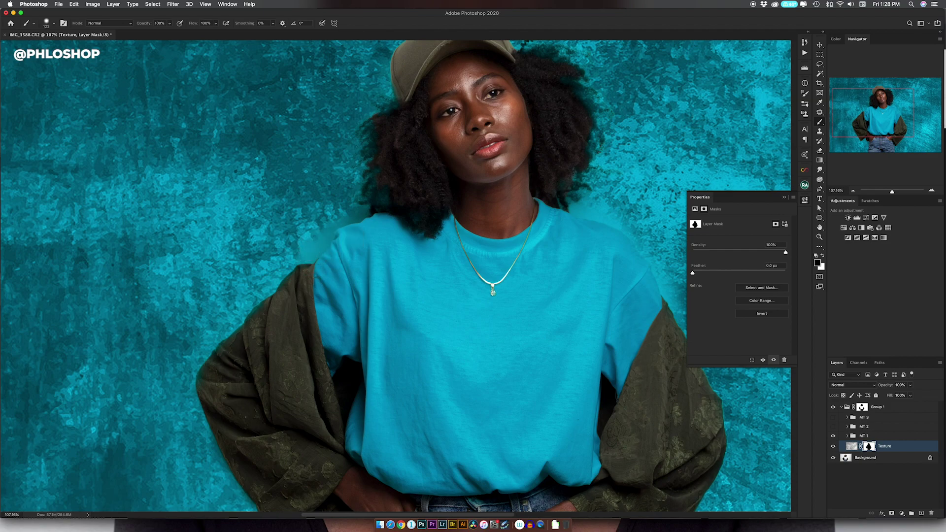
{"action": "key", "text": "x"}
{"action": "mouse_move", "coordinate": [308, 250]}
{"action": "left_mouse_down"}
{"action": "mouse_move", "coordinate": [297, 249]}
{"action": "mouse_move", "coordinate": [329, 232]}
{"action": "left_mouse_up"}
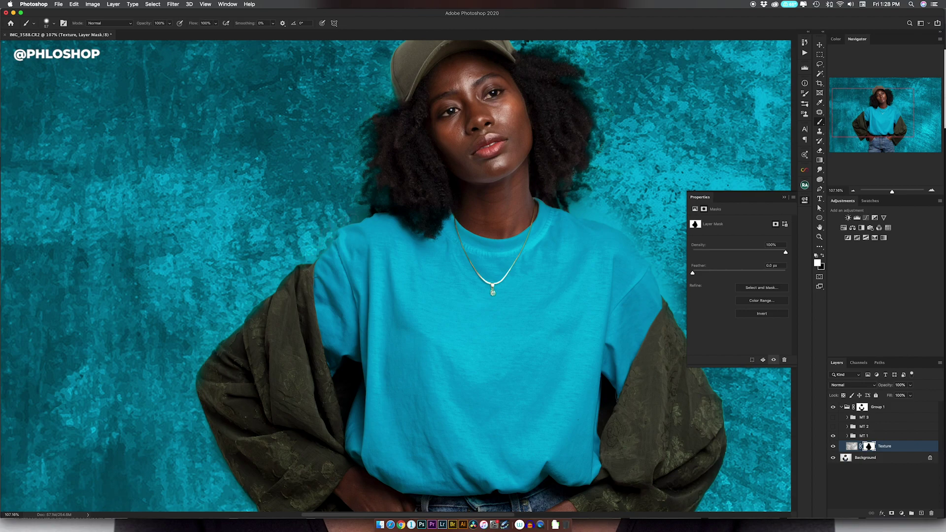
{"action": "left_click_drag", "start_coordinate": [360, 218], "coordinate": [364, 214]}
{"action": "left_click_drag", "start_coordinate": [580, 204], "coordinate": [636, 237]}
{"action": "left_click_drag", "start_coordinate": [529, 208], "coordinate": [456, 185]}
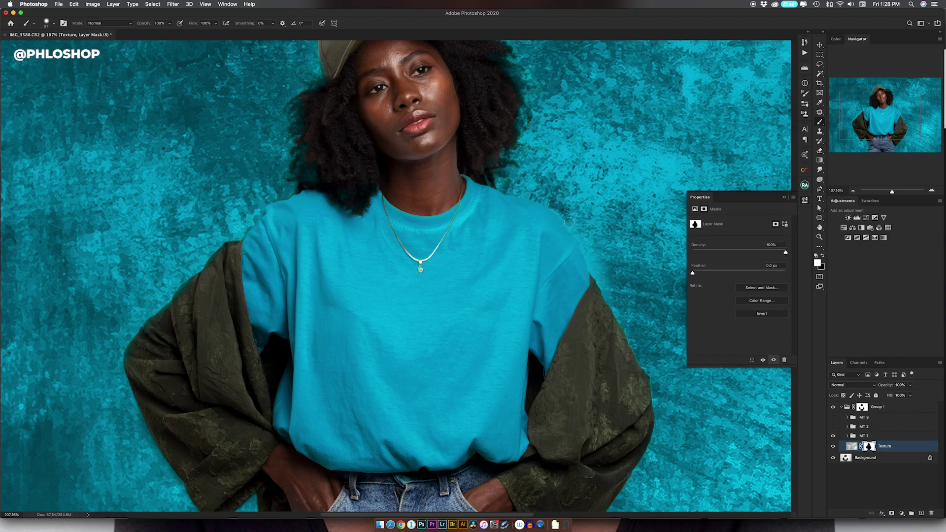
{"action": "mouse_move", "coordinate": [565, 225]}
{"action": "left_mouse_down"}
{"action": "mouse_move", "coordinate": [603, 284]}
{"action": "mouse_move", "coordinate": [593, 250]}
{"action": "mouse_move", "coordinate": [613, 271]}
{"action": "mouse_move", "coordinate": [614, 291]}
{"action": "mouse_move", "coordinate": [604, 271]}
{"action": "mouse_move", "coordinate": [613, 300]}
{"action": "mouse_move", "coordinate": [599, 278]}
{"action": "left_mouse_up"}
Compare the image with the Texture layer's mask disabled and enabled.
{"action": "key", "text": "z"}
{"action": "left_click_drag", "start_coordinate": [433, 280], "coordinate": [396, 305]}
{"action": "left_click_drag", "start_coordinate": [258, 283], "coordinate": [382, 266]}
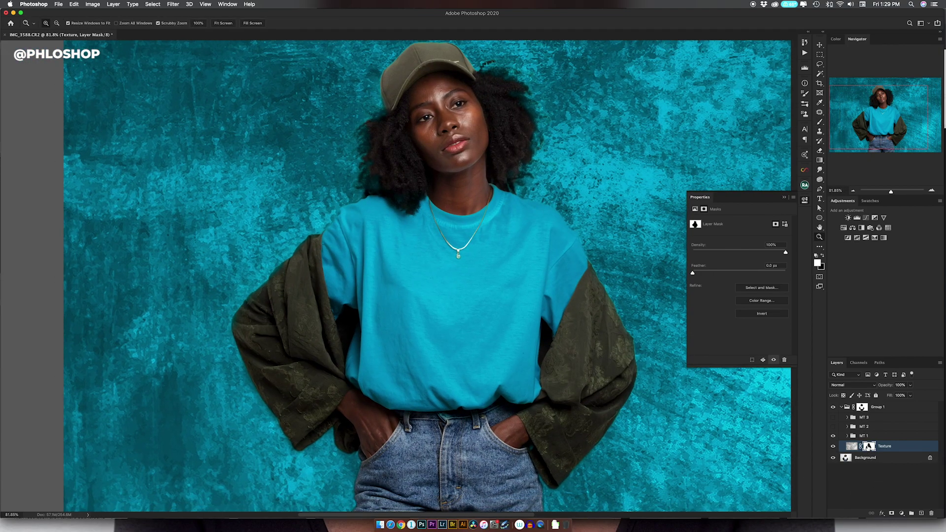
{"action": "left_click", "coordinate": [869, 446], "text": "shift"}
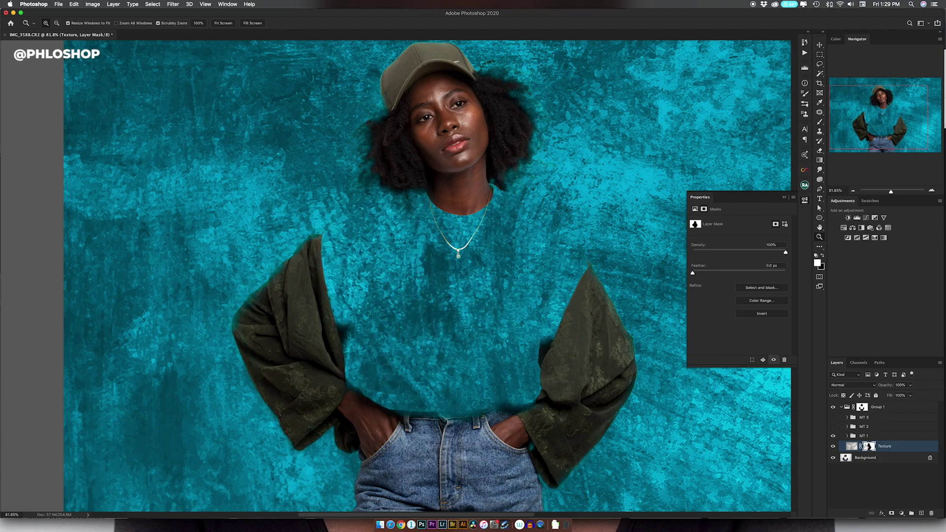
{"action": "left_click", "coordinate": [866, 446], "text": "shift"}
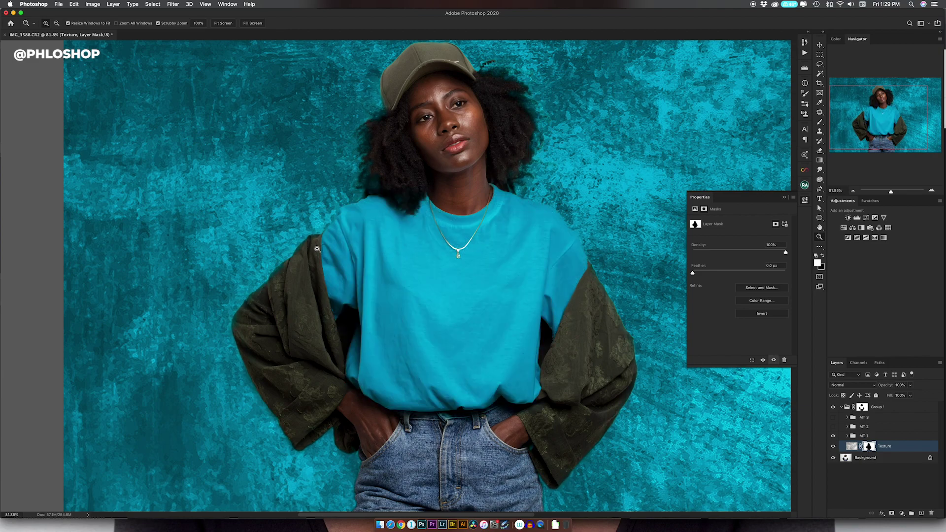
{"action": "left_click_drag", "start_coordinate": [594, 308], "coordinate": [524, 309]}
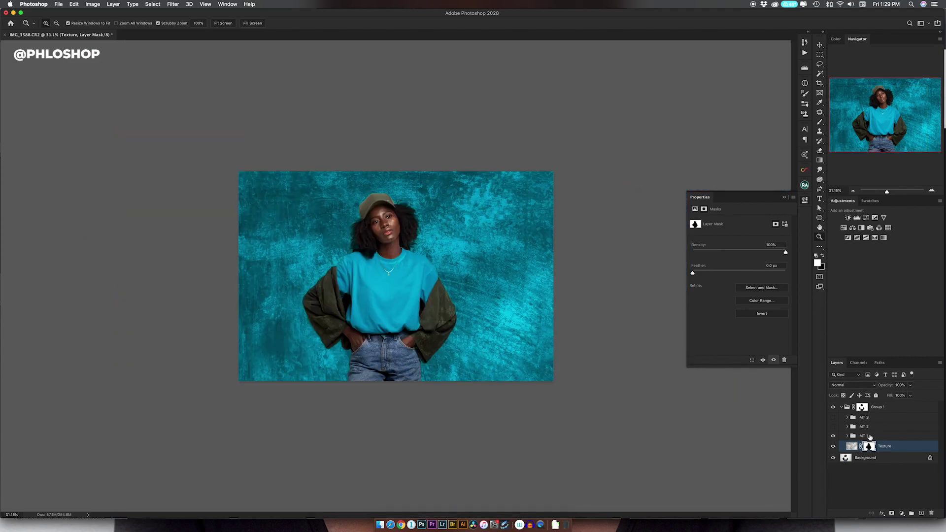
Set the Texture layer's blend mode to Multiply and reduce its opacity.
{"action": "left_click", "coordinate": [858, 387]}
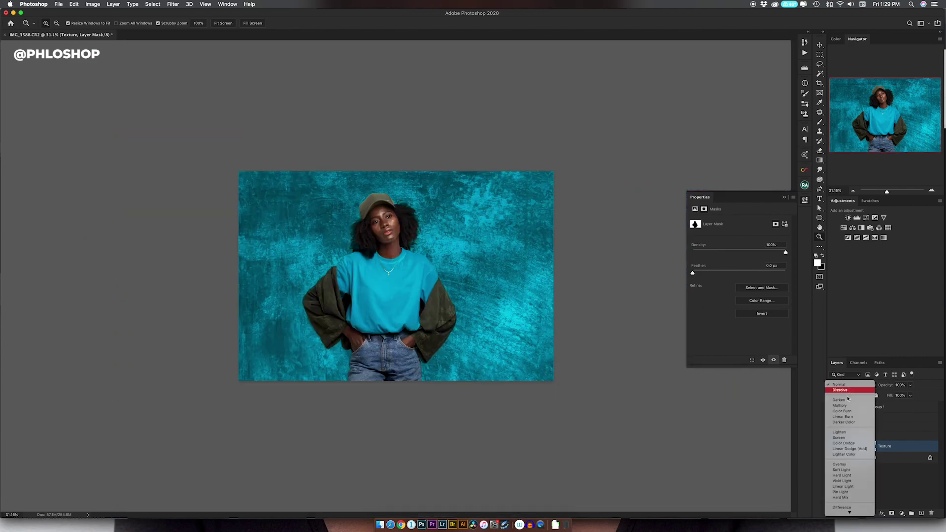
{"action": "left_click", "coordinate": [846, 407]}
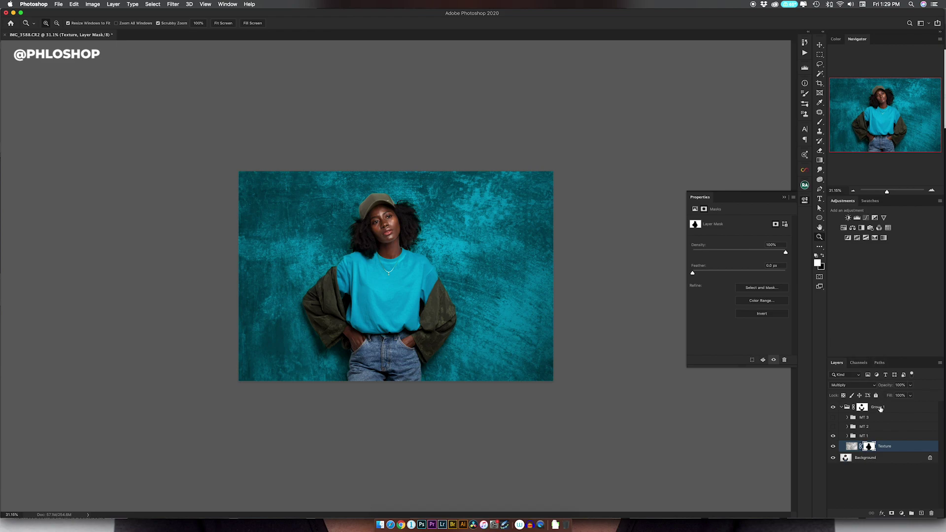
{"action": "left_click_drag", "start_coordinate": [885, 387], "coordinate": [872, 389]}
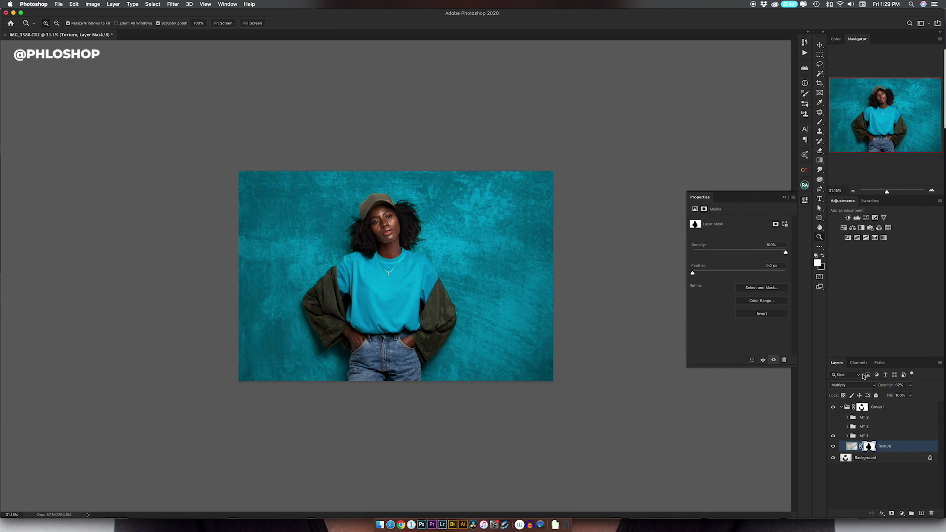
Apply Levels to the Texture image with black input 75 and a lowered white input, and set the layer's opacity to 50%.
{"action": "left_click", "coordinate": [852, 446]}
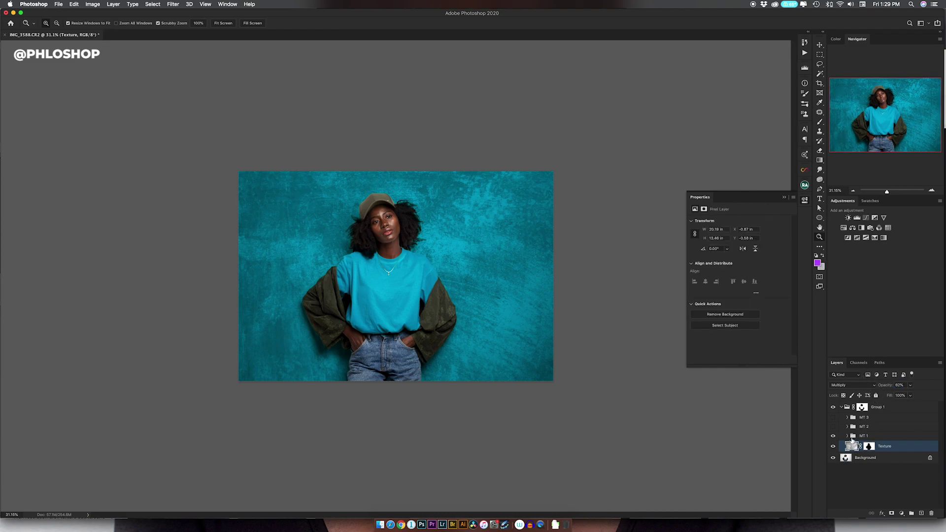
{"action": "key", "text": "super+l"}
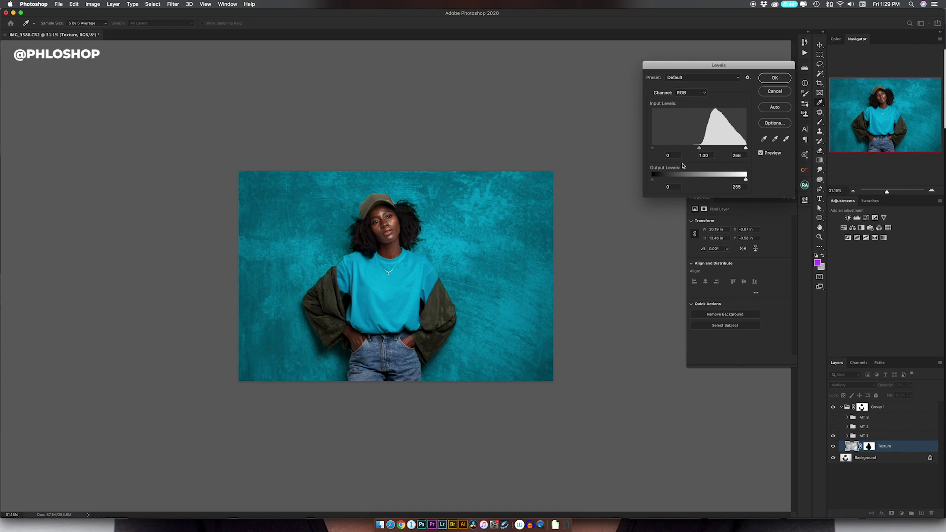
{"action": "left_click_drag", "start_coordinate": [652, 147], "coordinate": [676, 151]}
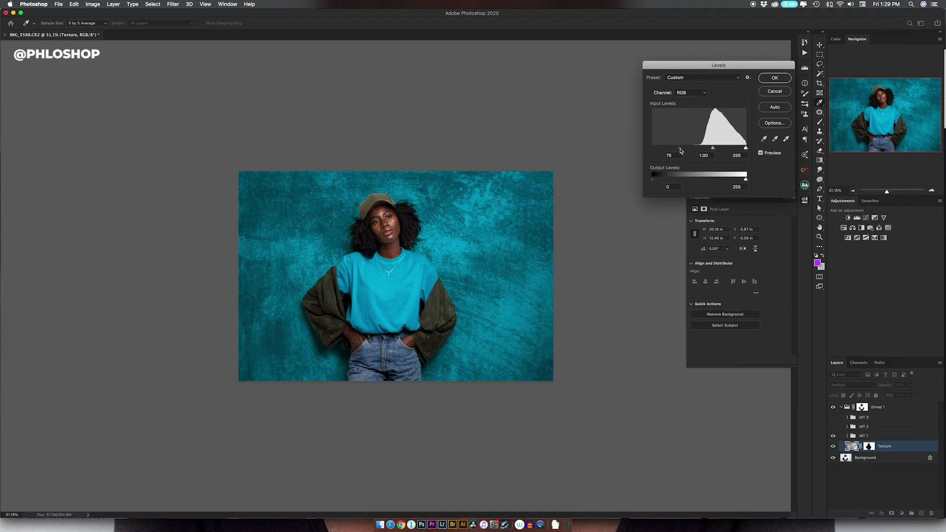
{"action": "left_click_drag", "start_coordinate": [746, 148], "coordinate": [714, 151]}
{"action": "key", "text": "Return"}
{"action": "left_click_drag", "start_coordinate": [892, 386], "coordinate": [883, 386]}
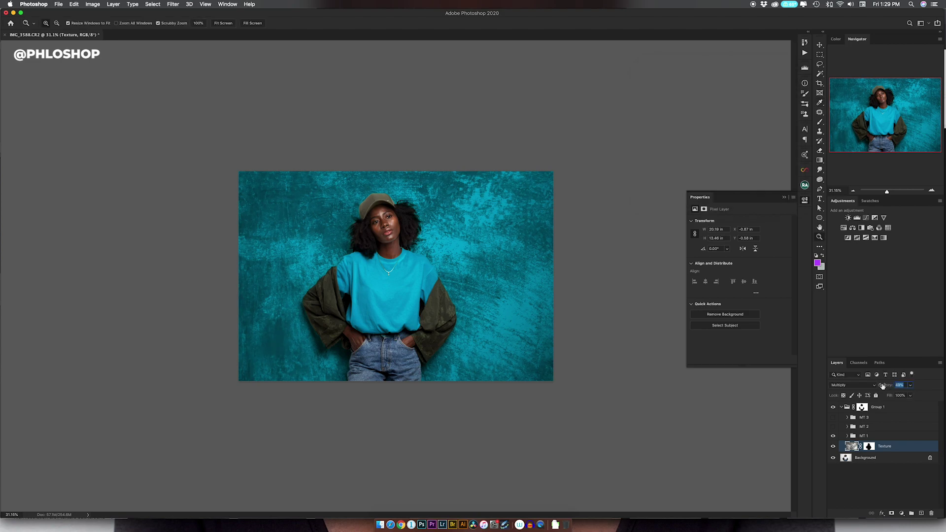
{"action": "key", "text": "Return"}
Paint black on Group 1's mask along the jacket's shoulder and outer sleeve edge to clear the color spill.
{"action": "left_click_drag", "start_coordinate": [314, 274], "coordinate": [360, 269]}
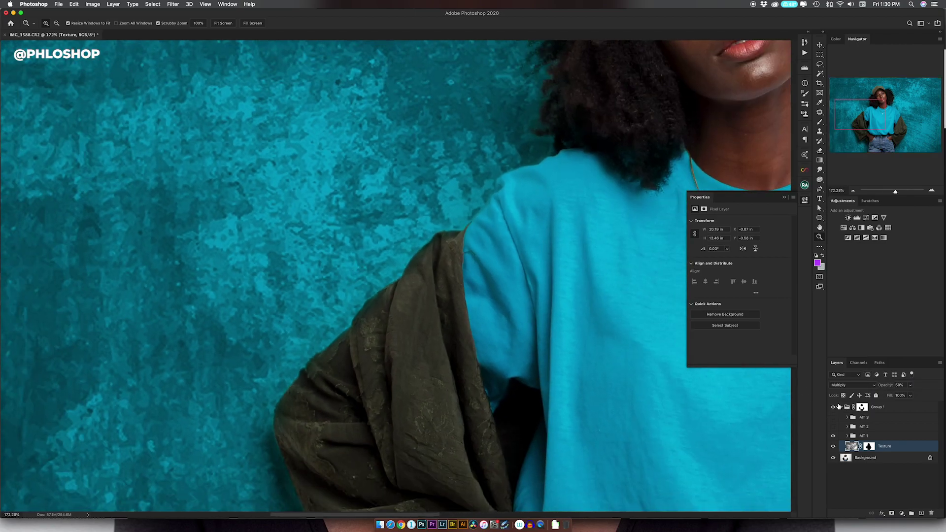
{"action": "left_click", "coordinate": [862, 408], "text": "shift"}
{"action": "left_click", "coordinate": [862, 409], "text": "shift"}
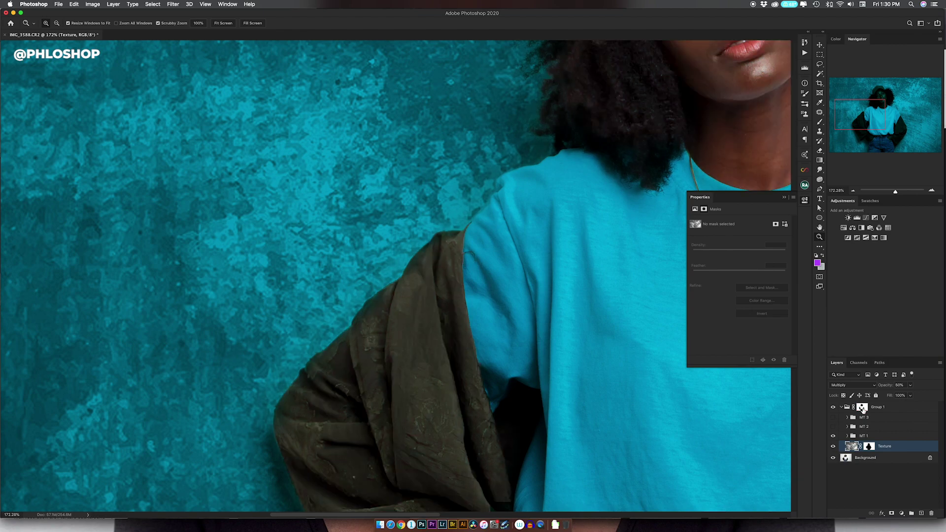
{"action": "left_click", "coordinate": [862, 409]}
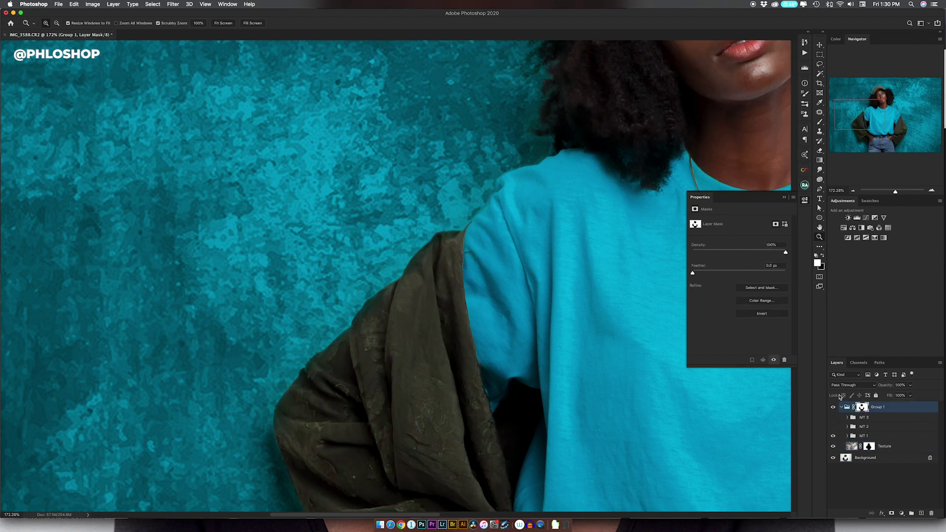
{"action": "key", "text": "b"}
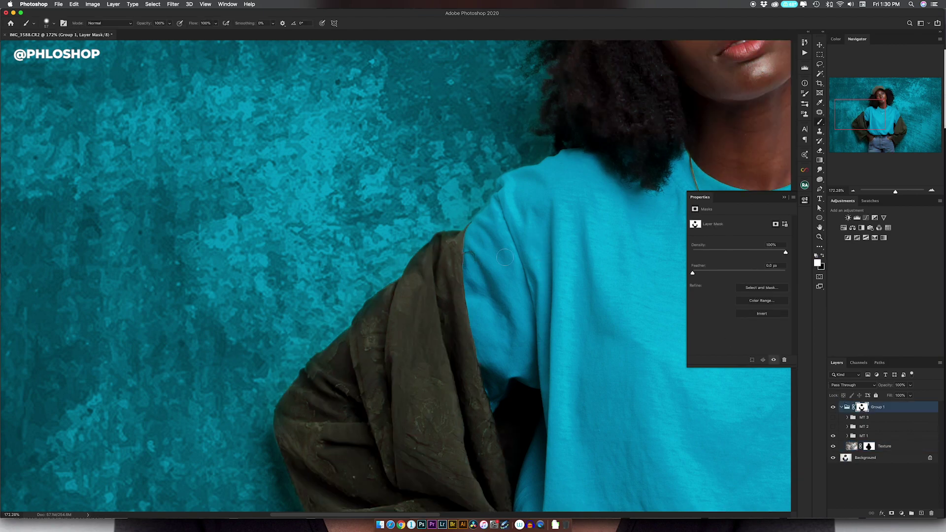
{"action": "left_click_drag", "start_coordinate": [464, 254], "coordinate": [454, 255]}
{"action": "key", "text": "x"}
{"action": "key", "text": "super+z"}
{"action": "left_click_drag", "start_coordinate": [452, 237], "coordinate": [461, 218]}
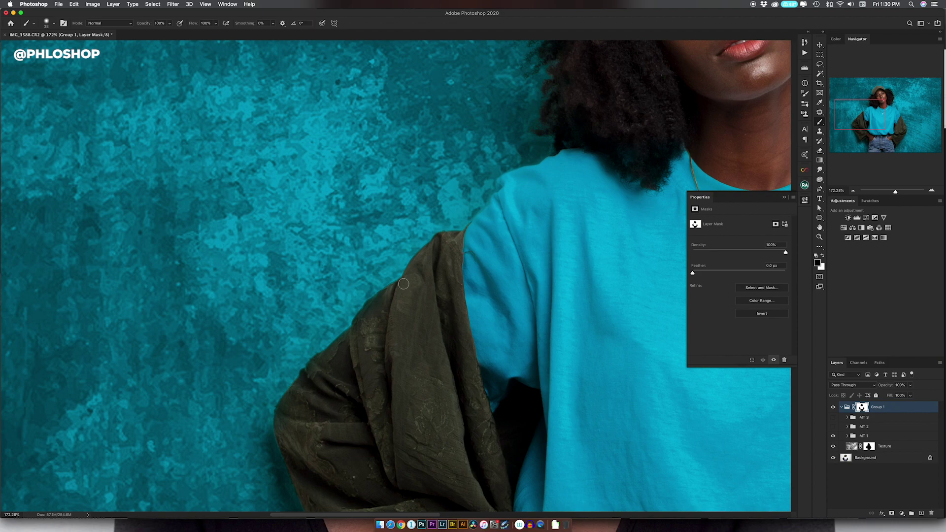
{"action": "mouse_move", "coordinate": [389, 291]}
{"action": "left_mouse_down"}
{"action": "mouse_move", "coordinate": [335, 347]}
{"action": "mouse_move", "coordinate": [345, 345]}
{"action": "mouse_move", "coordinate": [312, 366]}
{"action": "mouse_move", "coordinate": [328, 381]}
{"action": "mouse_move", "coordinate": [304, 375]}
{"action": "mouse_move", "coordinate": [278, 419]}
{"action": "mouse_move", "coordinate": [285, 440]}
{"action": "left_mouse_up"}
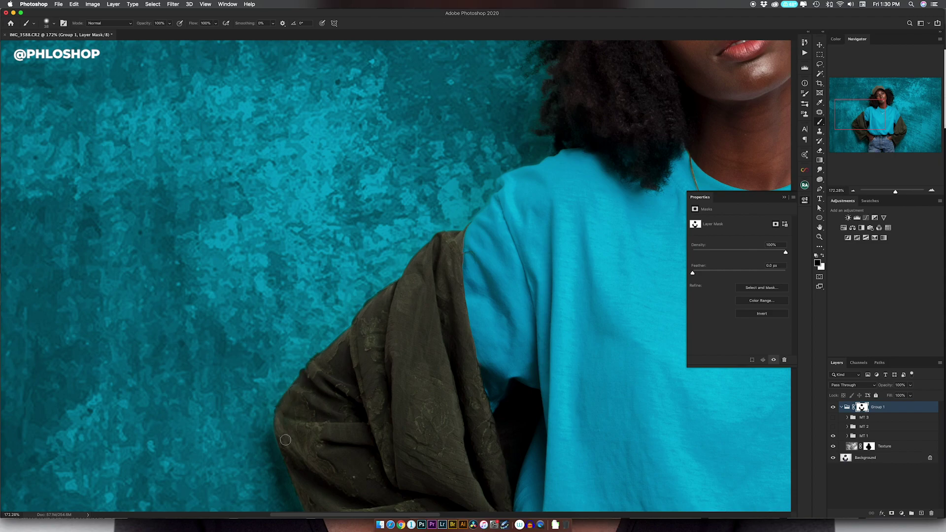
Compare the MT 1, MT 2 and MT 3 color versions with the texture, and leave only MT 1 shown.
{"action": "key", "text": "z"}
{"action": "left_click_drag", "start_coordinate": [458, 304], "coordinate": [415, 319]}
{"action": "mouse_move", "coordinate": [468, 302]}
{"action": "left_mouse_down"}
{"action": "mouse_move", "coordinate": [510, 302]}
{"action": "mouse_move", "coordinate": [478, 302]}
{"action": "left_mouse_up"}
{"action": "mouse_move", "coordinate": [366, 204]}
{"action": "left_mouse_down"}
{"action": "mouse_move", "coordinate": [381, 202]}
{"action": "mouse_move", "coordinate": [369, 202]}
{"action": "left_mouse_up"}
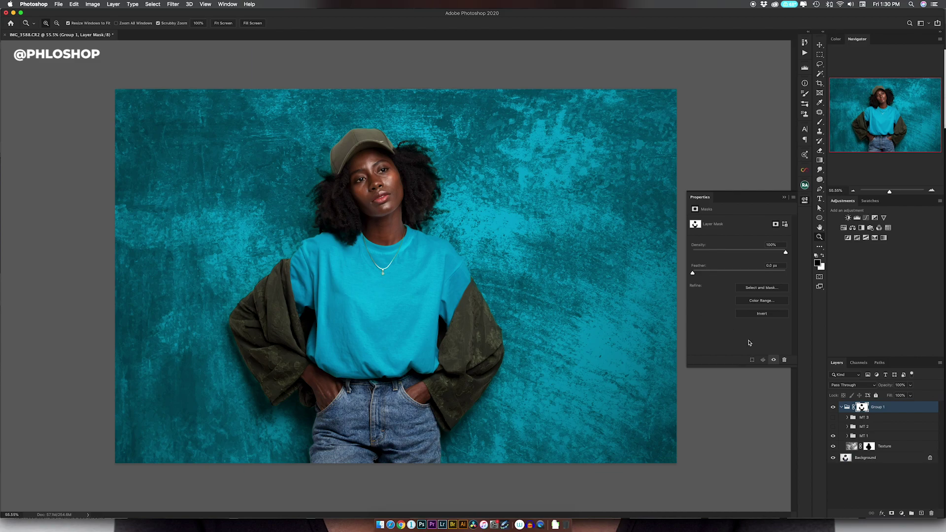
{"action": "left_click_drag", "start_coordinate": [525, 300], "coordinate": [507, 299]}
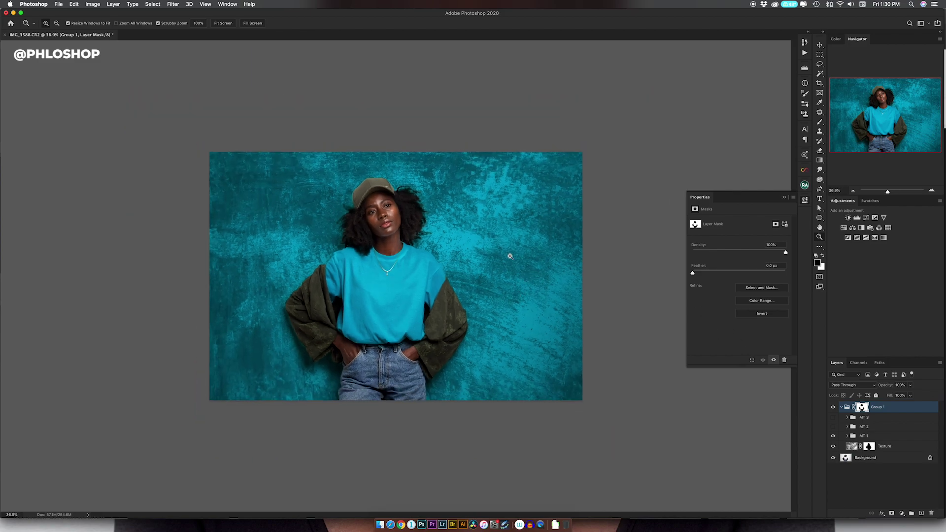
{"action": "left_click", "coordinate": [834, 436]}
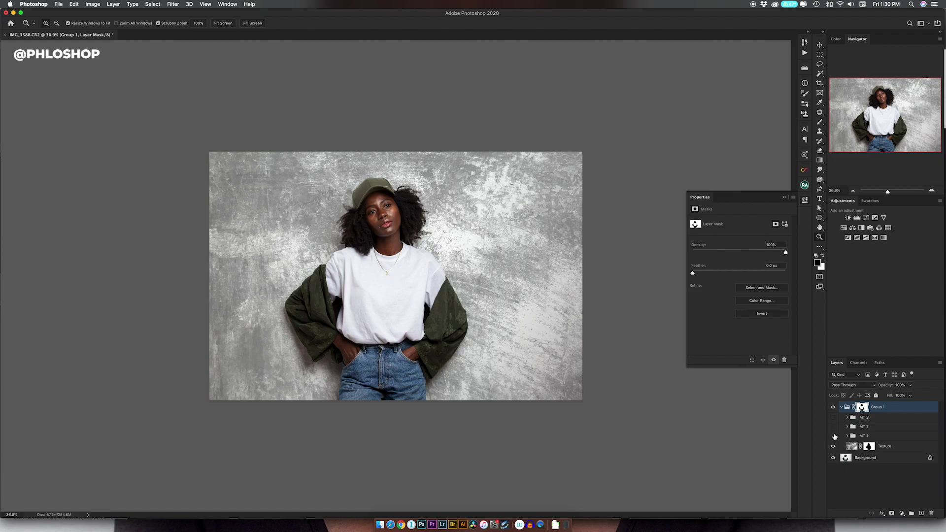
{"action": "left_click", "coordinate": [834, 426]}
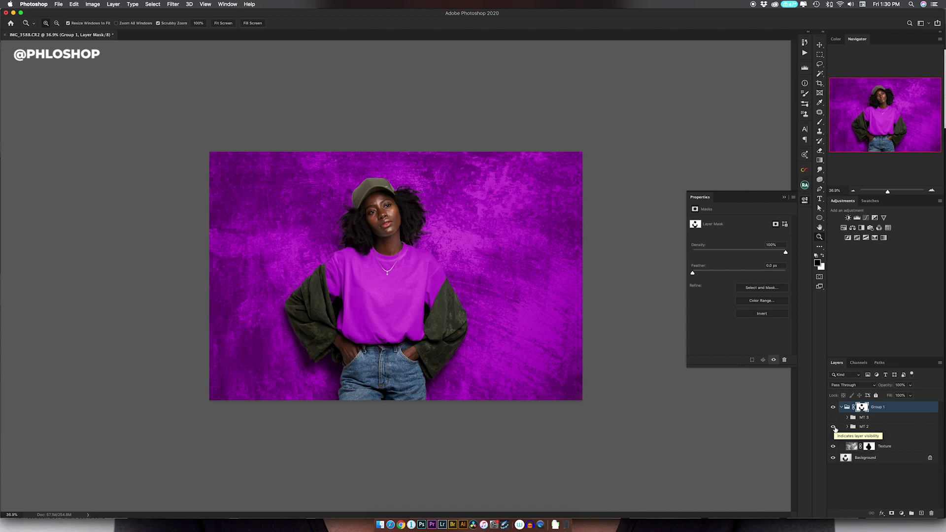
{"action": "left_click", "coordinate": [833, 427]}
{"action": "left_click", "coordinate": [833, 417]}
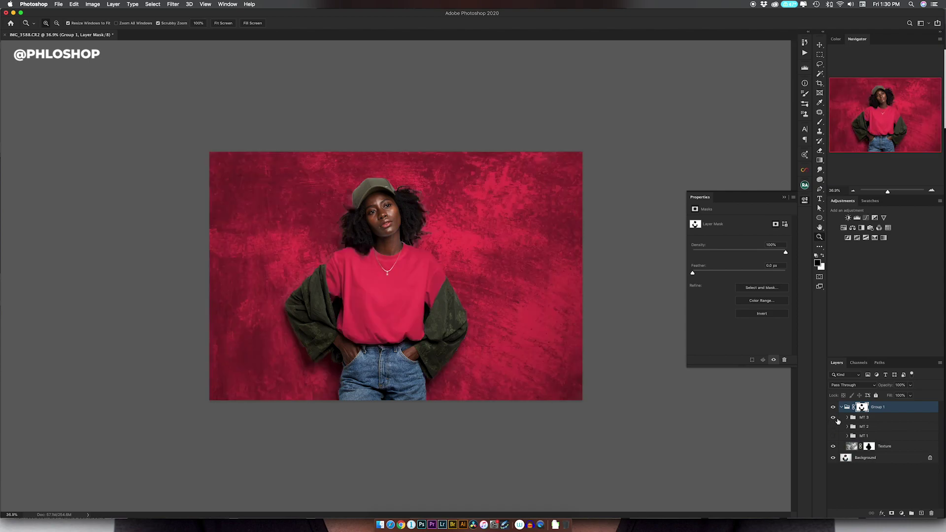
{"action": "left_click", "coordinate": [834, 418]}
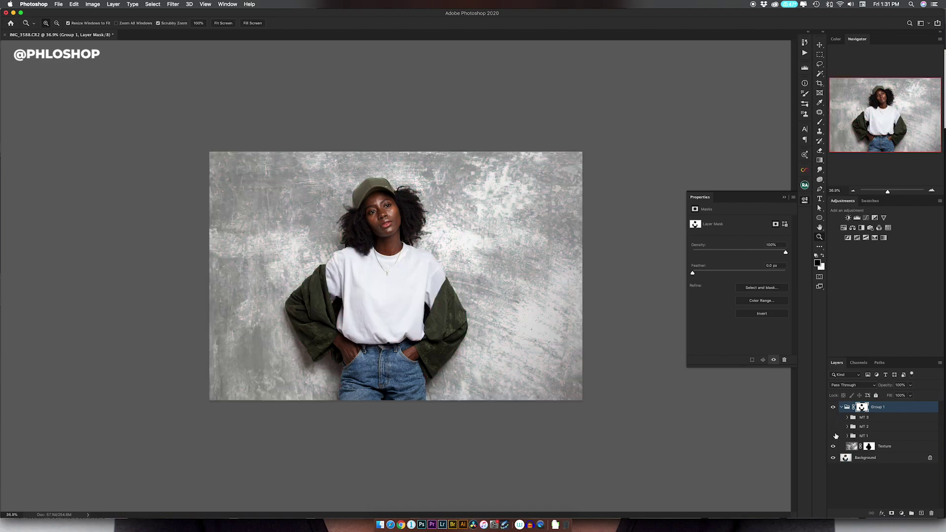
{"action": "left_click", "coordinate": [833, 436]}
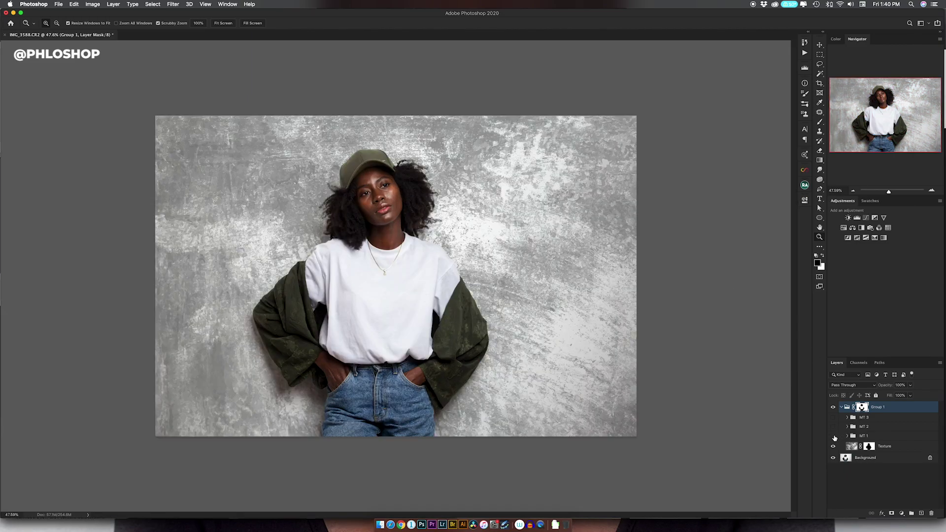
{"action": "left_click", "coordinate": [833, 436]}
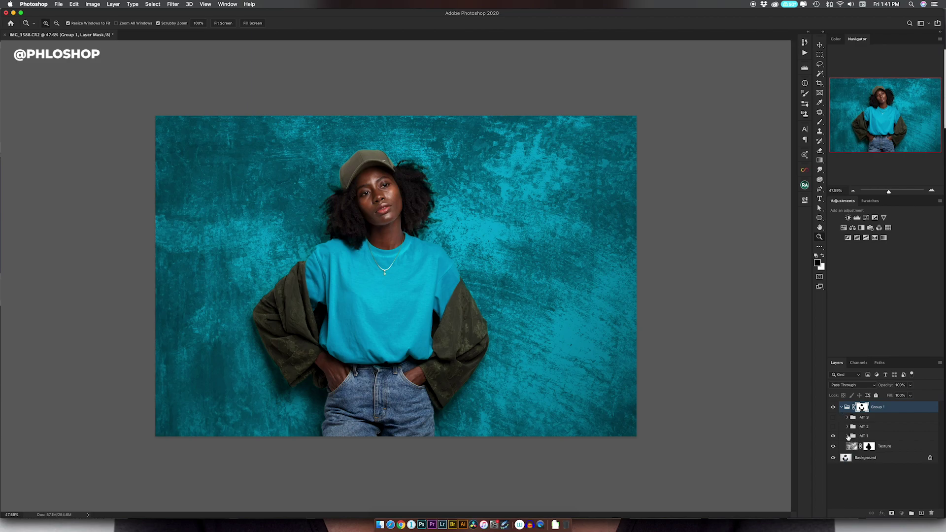
Open Color Fill 1 in the MT 1 group for color editing and try darker teal shades before choosing 06c6e3 again.
{"action": "left_click", "coordinate": [848, 436]}
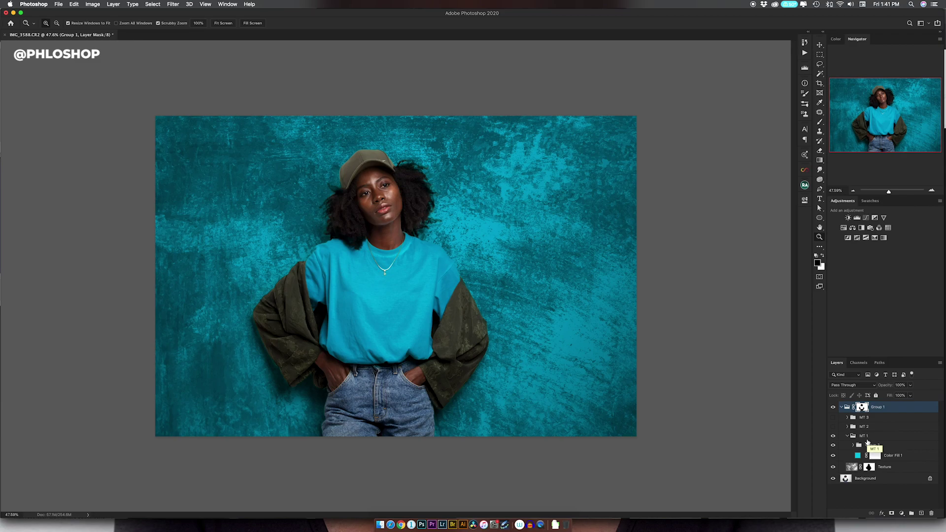
{"action": "double_click", "coordinate": [858, 456]}
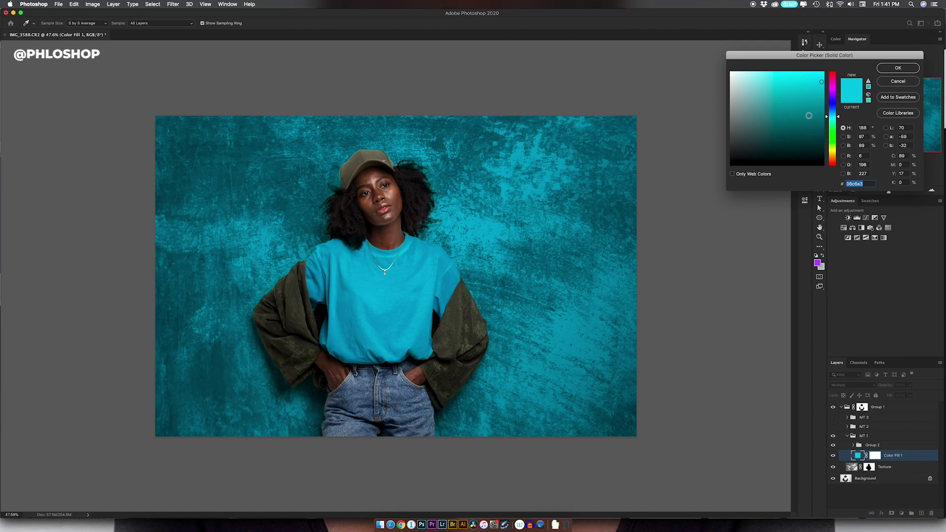
{"action": "left_click", "coordinate": [808, 114]}
{"action": "left_click", "coordinate": [795, 100]}
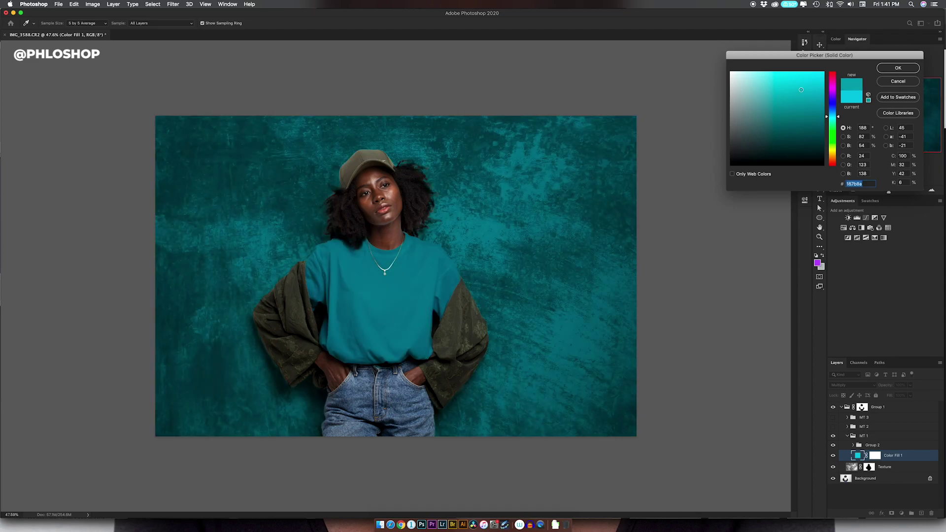
{"action": "left_click", "coordinate": [806, 90]}
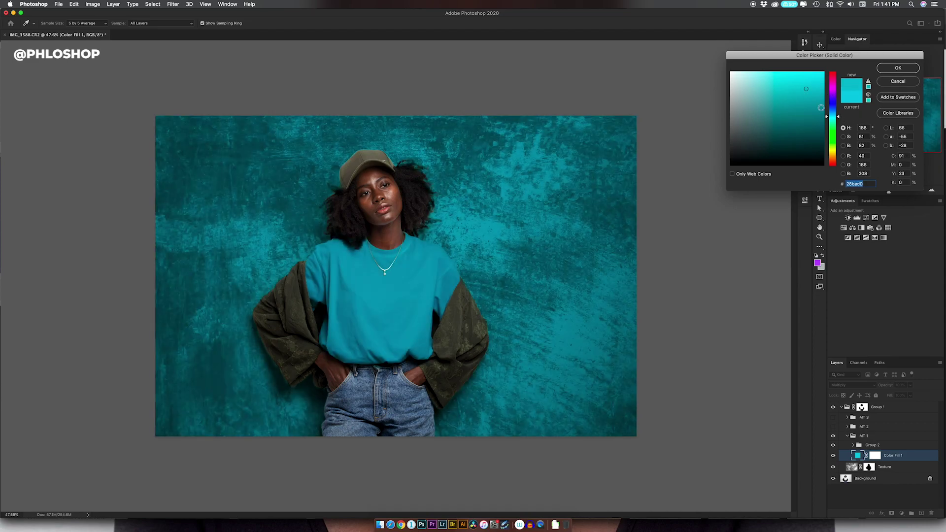
{"action": "left_click", "coordinate": [822, 81]}
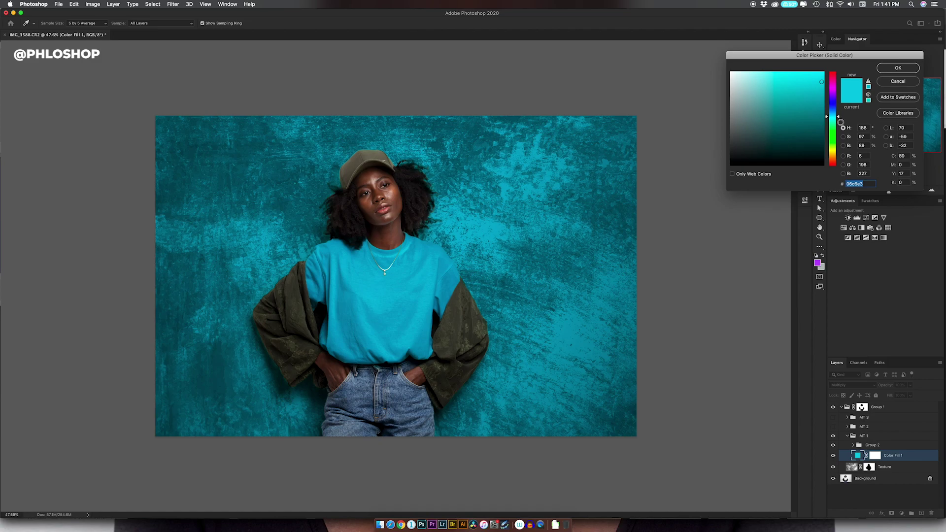
Try purple and bright magenta shades for Color Fill 1, and restore its original color.
{"action": "left_click_drag", "start_coordinate": [839, 118], "coordinate": [841, 91]}
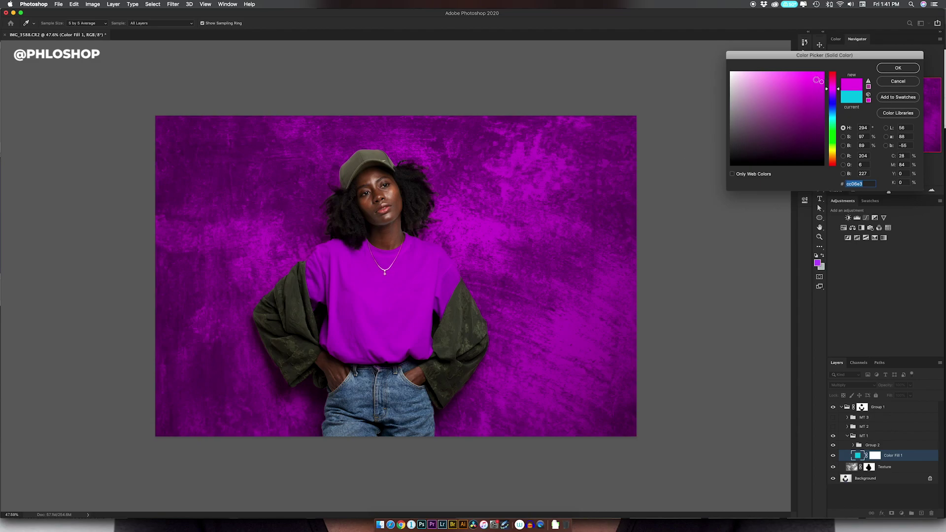
{"action": "left_click", "coordinate": [809, 78]}
{"action": "left_click", "coordinate": [796, 73]}
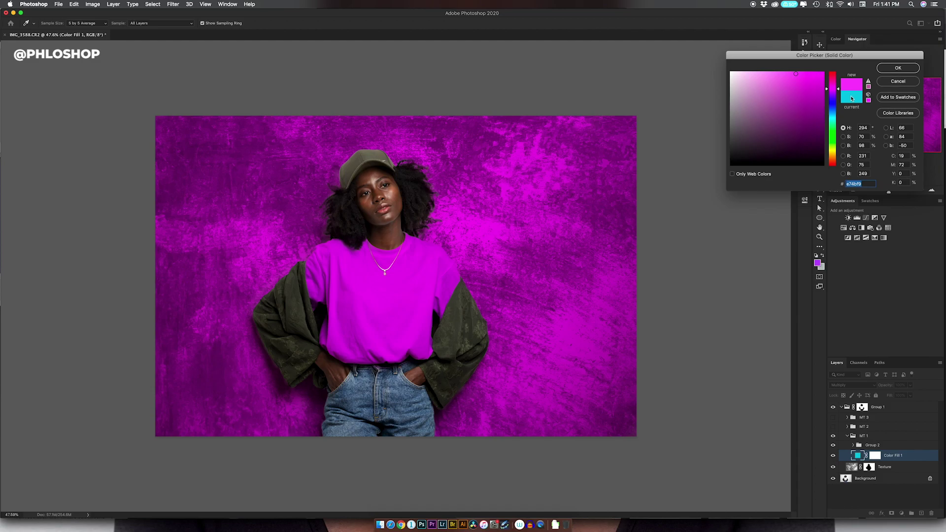
{"action": "left_click", "coordinate": [851, 98]}
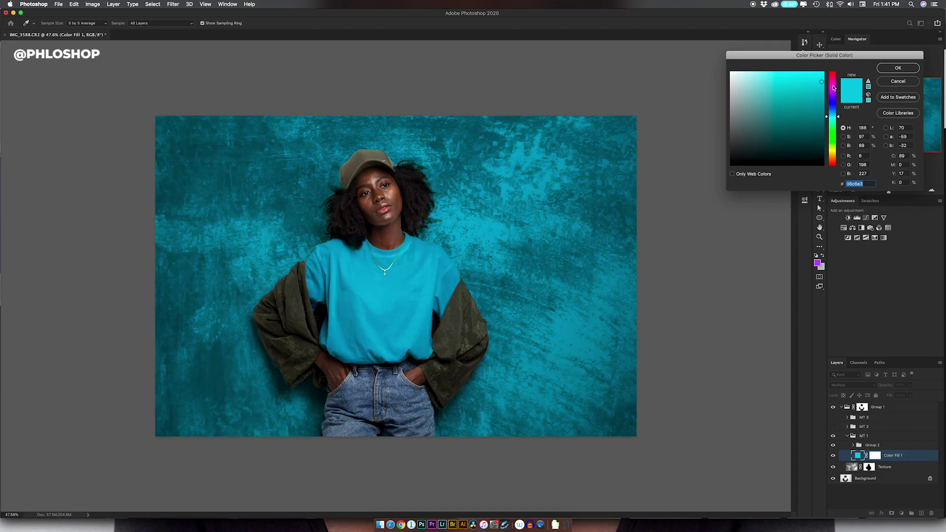
Try magenta and dark golden yellow c69c0c for Color Fill 1, and discard the color change.
{"action": "left_click", "coordinate": [833, 88]}
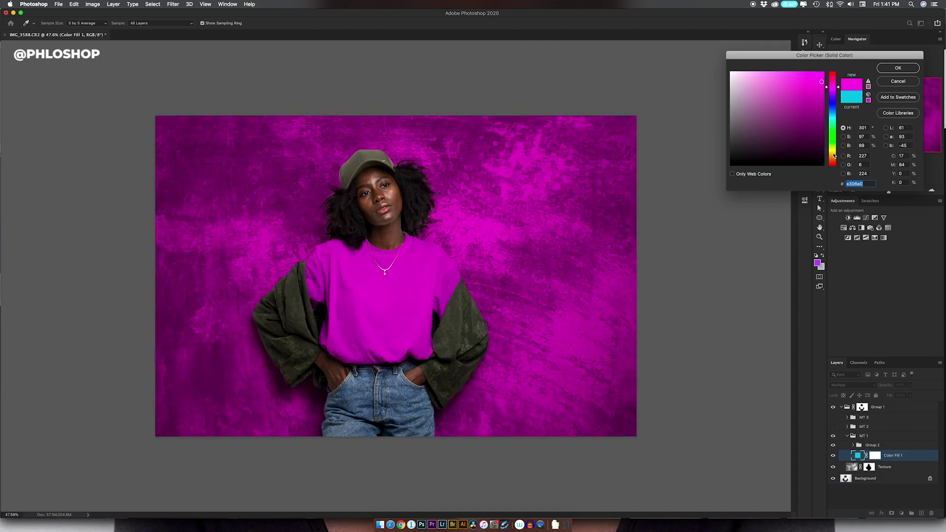
{"action": "left_click", "coordinate": [834, 154]}
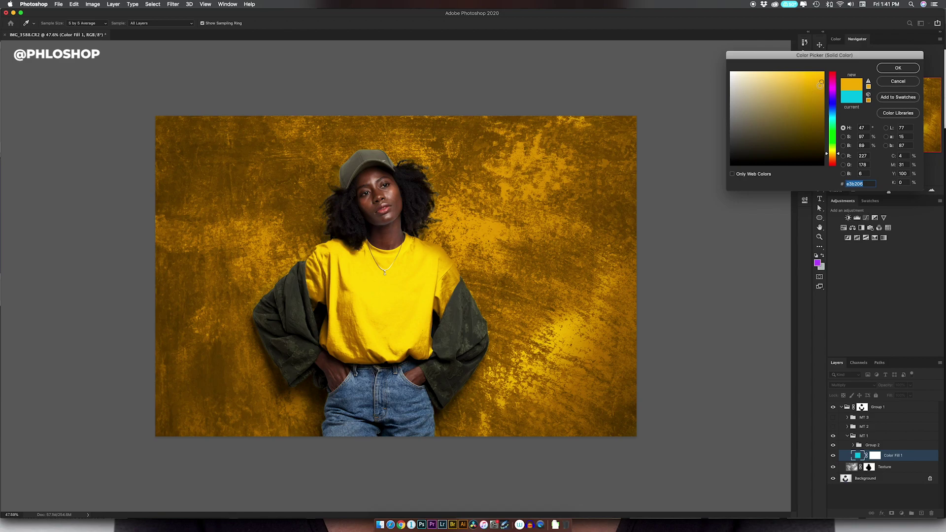
{"action": "left_click_drag", "start_coordinate": [821, 82], "coordinate": [819, 94]}
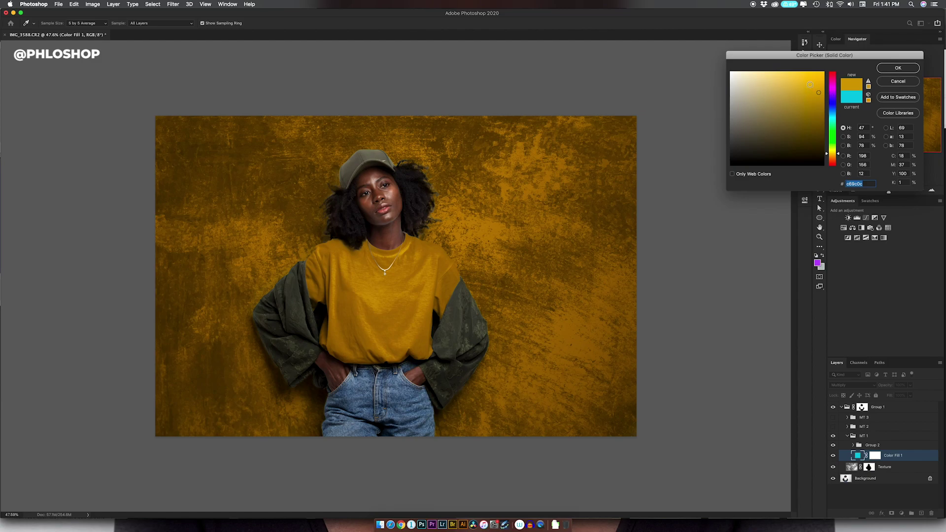
{"action": "left_click", "coordinate": [894, 82]}
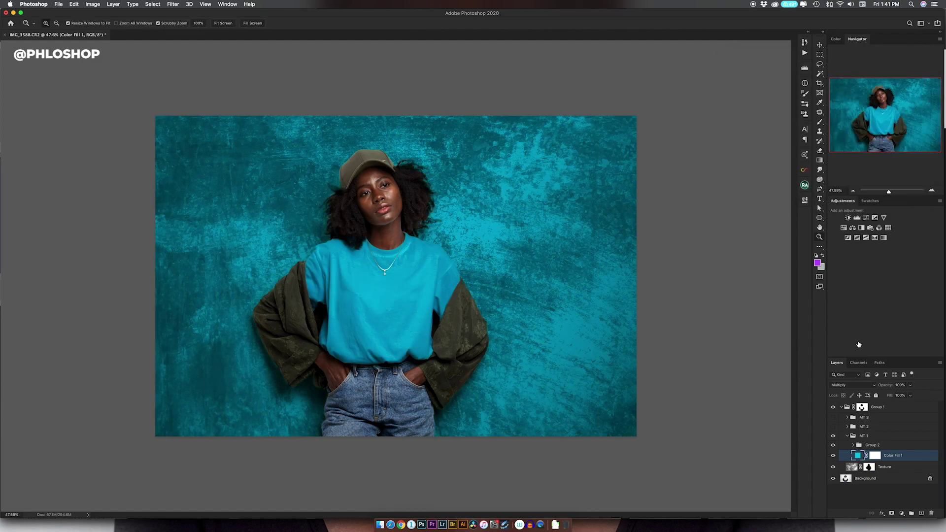
{"action": "left_click", "coordinate": [847, 436]}
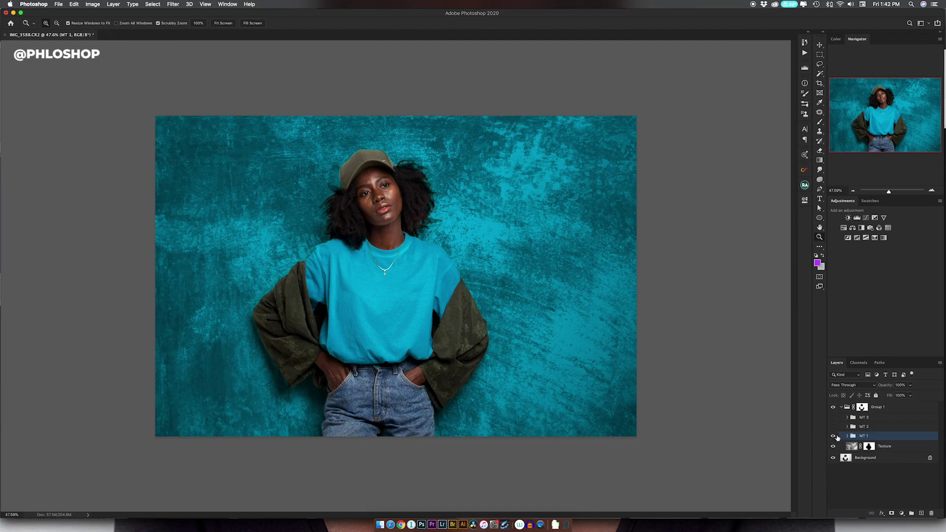
Show MT 2 instead of MT 1, and set its Hue/Saturation 1 adjustment to hue 170, saturation 27 and lightness -21.
{"action": "left_click", "coordinate": [834, 436]}
{"action": "left_click", "coordinate": [834, 427]}
{"action": "left_click", "coordinate": [847, 426]}
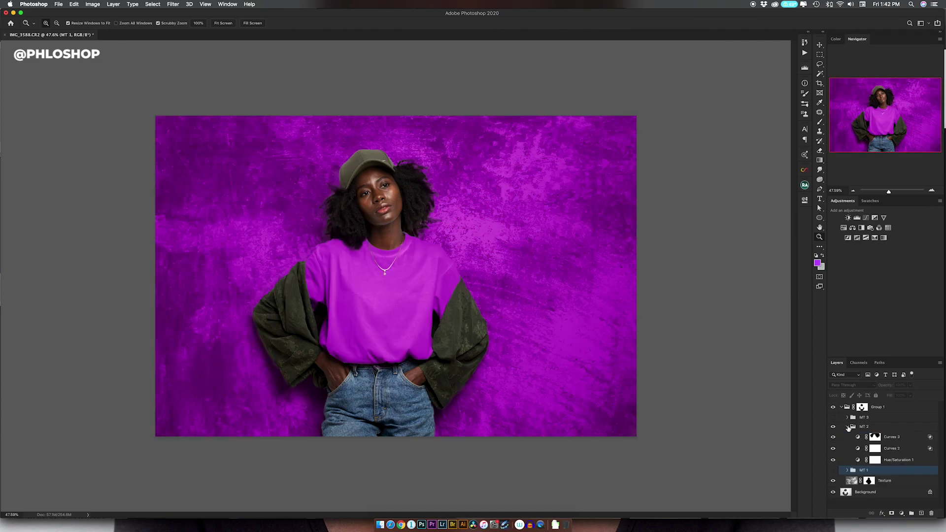
{"action": "left_click", "coordinate": [858, 460]}
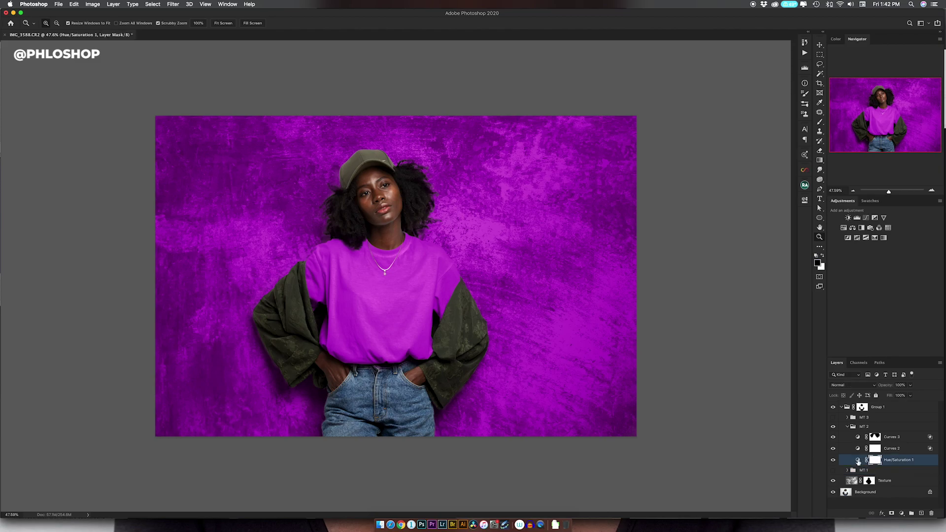
{"action": "double_click", "coordinate": [858, 461]}
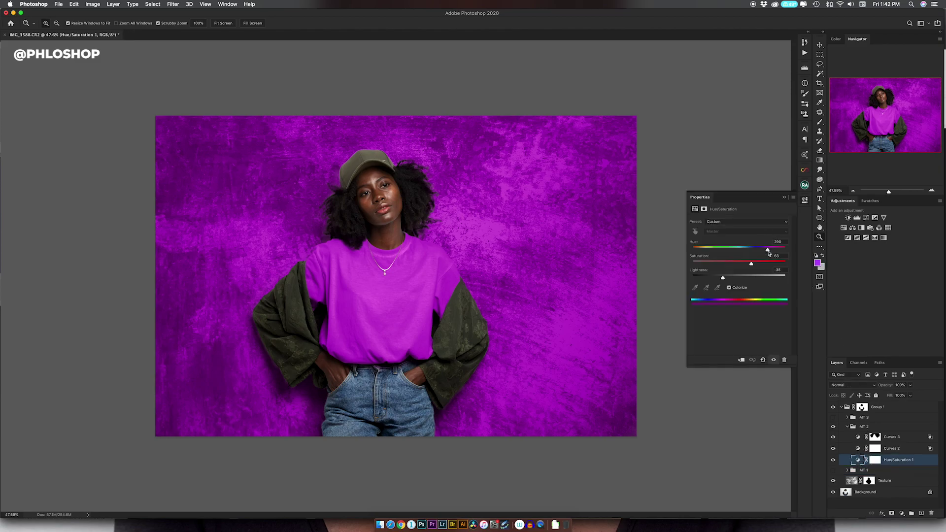
{"action": "left_click_drag", "start_coordinate": [770, 250], "coordinate": [737, 252]}
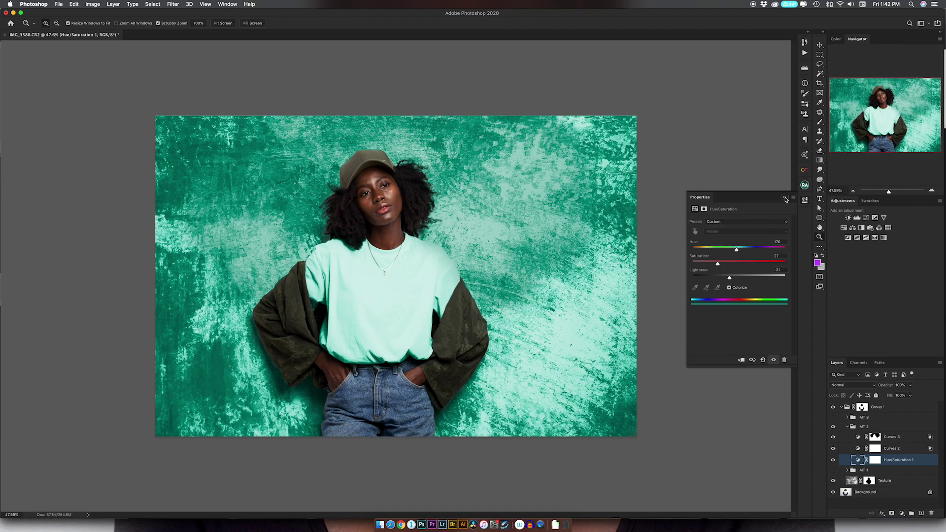
{"action": "left_click", "coordinate": [805, 201]}
{"action": "left_click", "coordinate": [847, 427]}
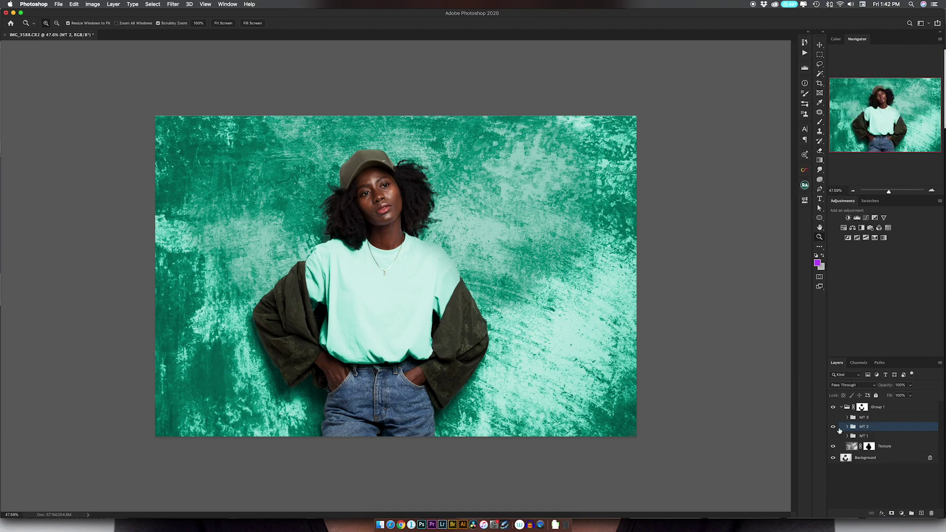
Show MT 3 instead of MT 2, and shift the hue of its Hue/Saturation 2 adjustment from pink to a warmer red.
{"action": "left_click", "coordinate": [833, 427]}
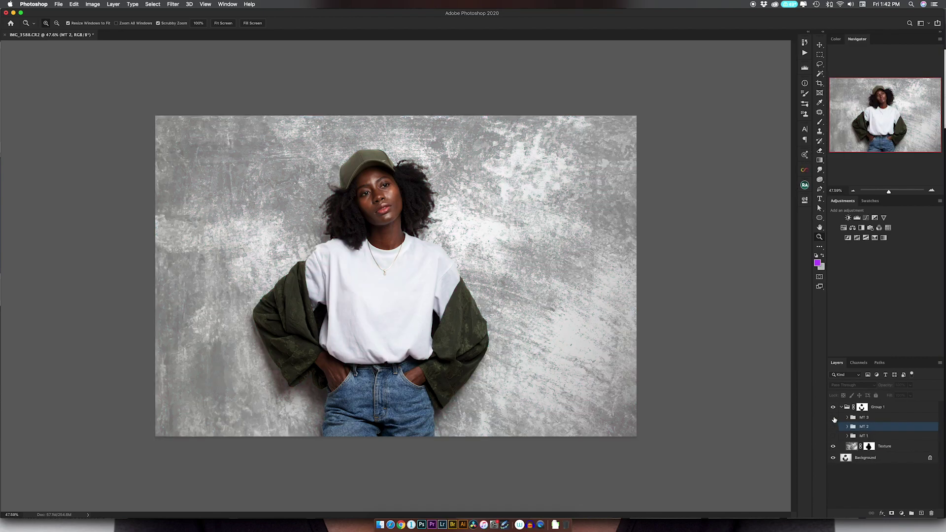
{"action": "left_click", "coordinate": [833, 417]}
{"action": "left_click", "coordinate": [848, 418]}
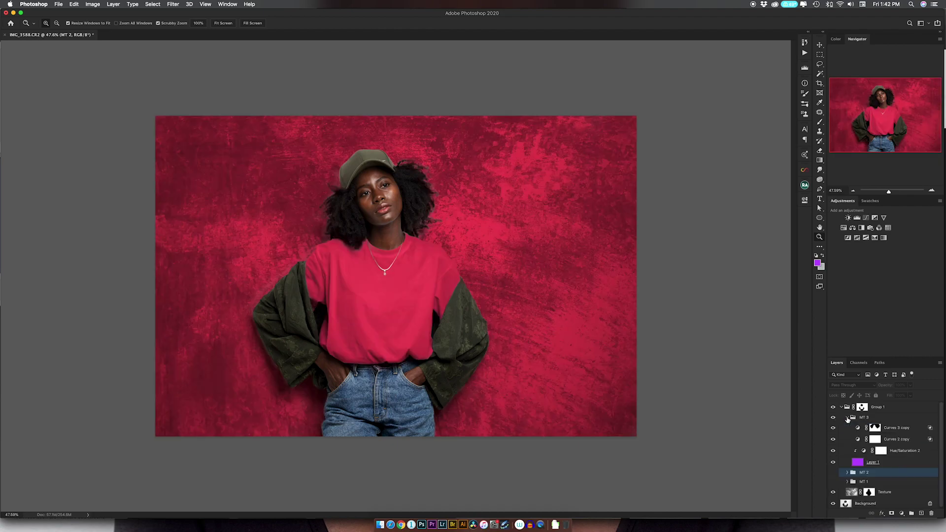
{"action": "left_click", "coordinate": [860, 464]}
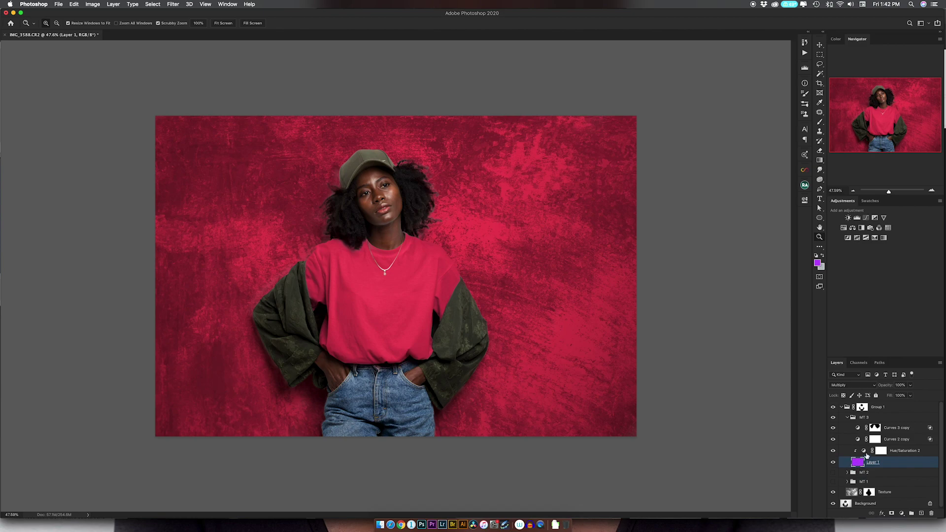
{"action": "double_click", "coordinate": [865, 452]}
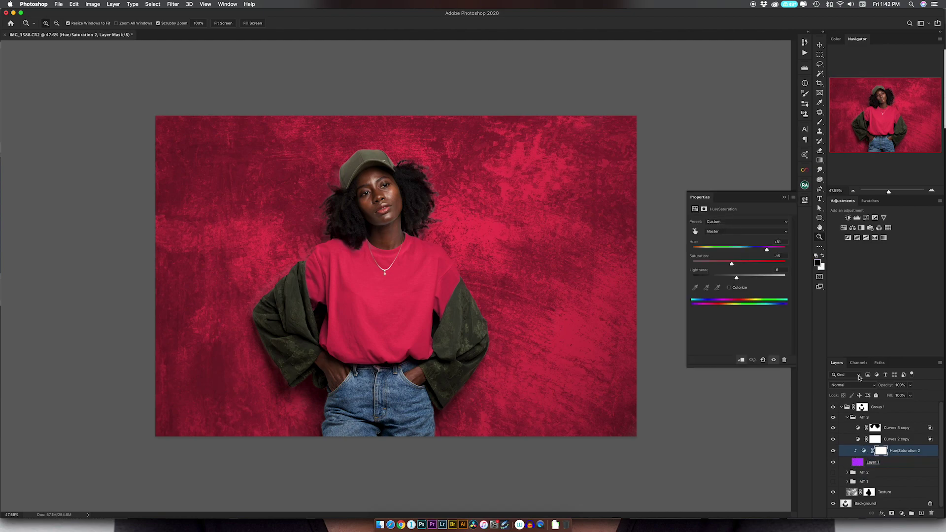
{"action": "left_click_drag", "start_coordinate": [768, 251], "coordinate": [748, 250]}
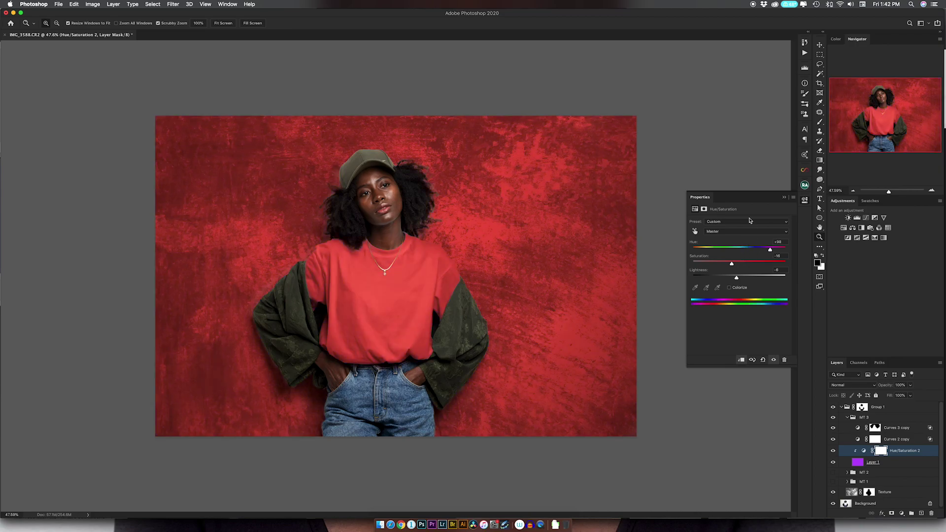
{"action": "left_click", "coordinate": [847, 418]}
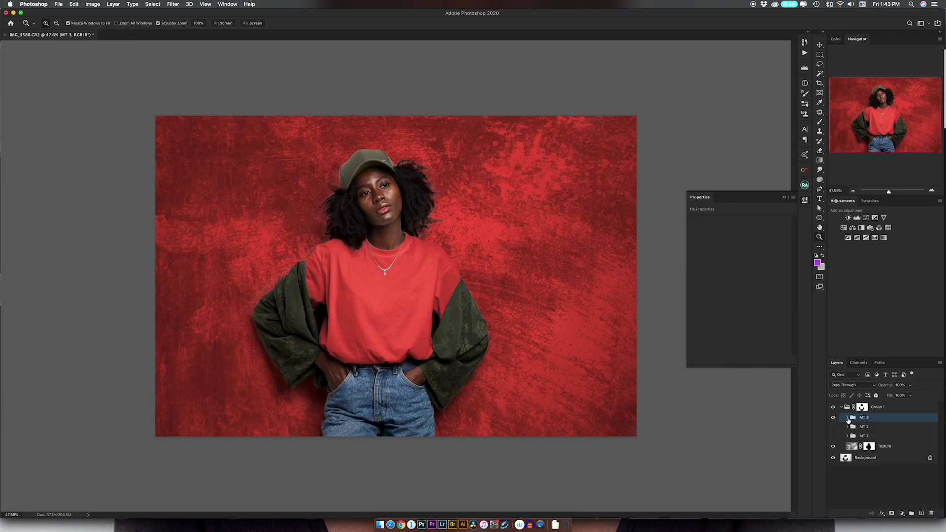
Hide the MT 3 group and show the blue MT 1 version again.
{"action": "left_click", "coordinate": [833, 417]}
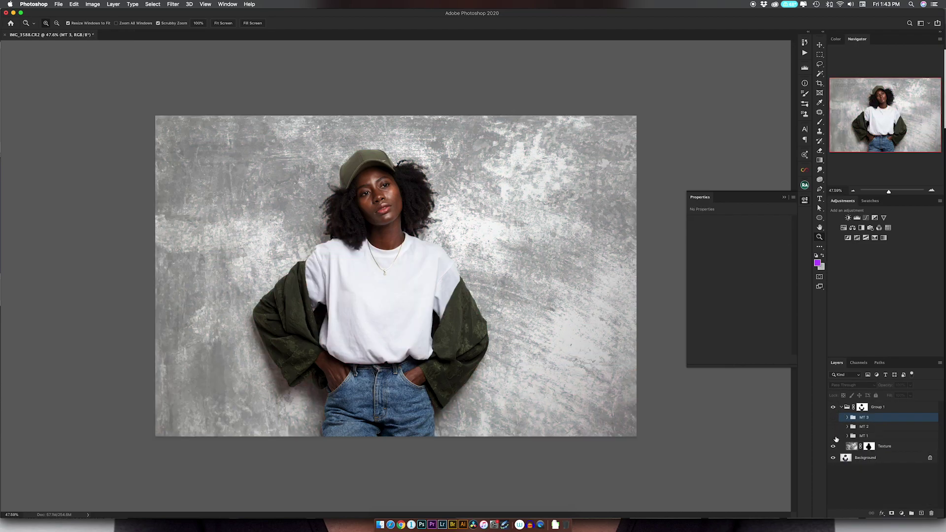
{"action": "left_click", "coordinate": [834, 436]}
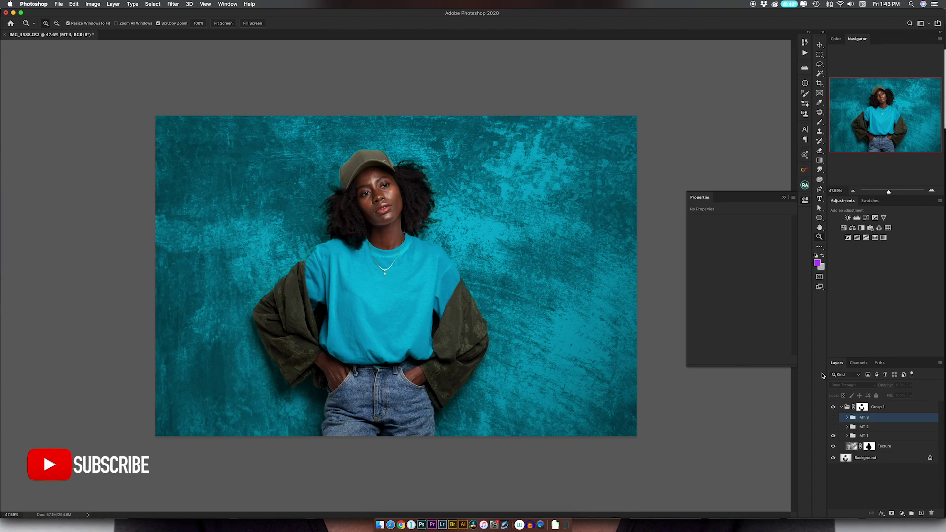
{"action": "left_click_drag", "start_coordinate": [429, 203], "coordinate": [453, 201]}
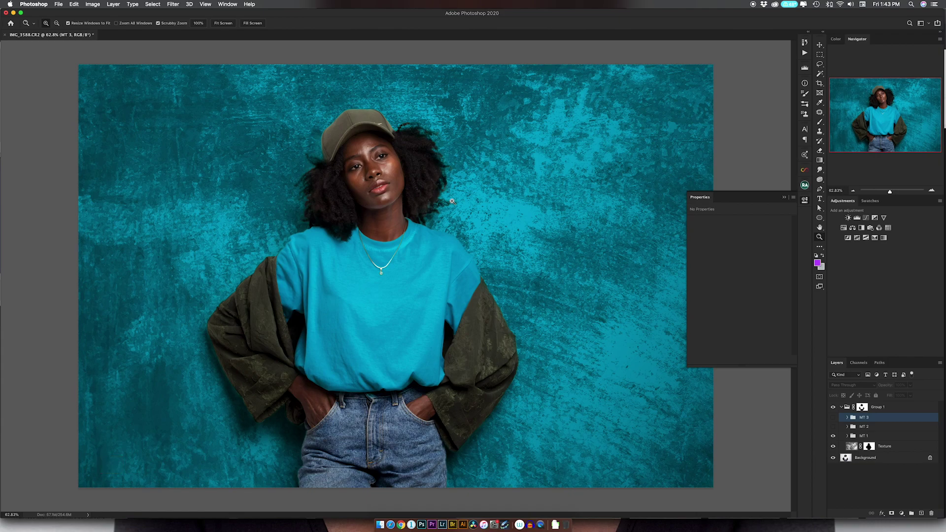
{"action": "left_click_drag", "start_coordinate": [477, 204], "coordinate": [466, 207]}
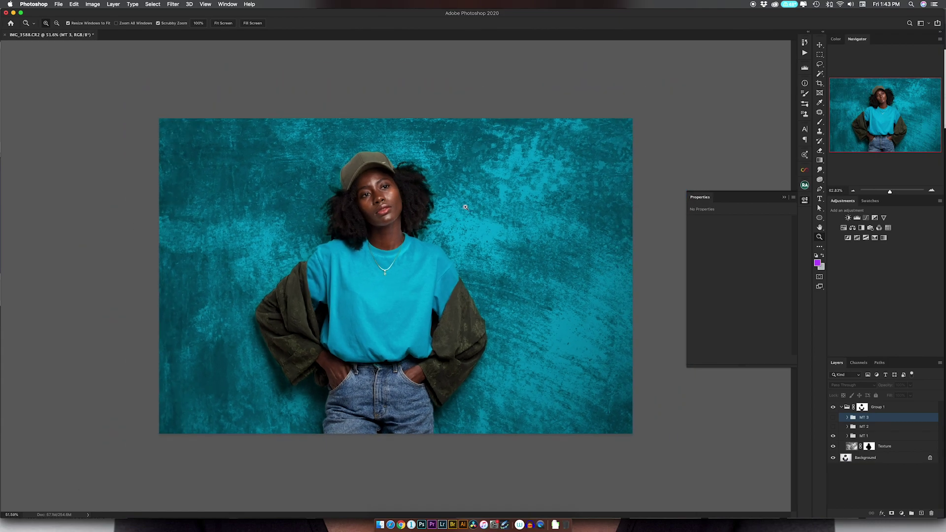